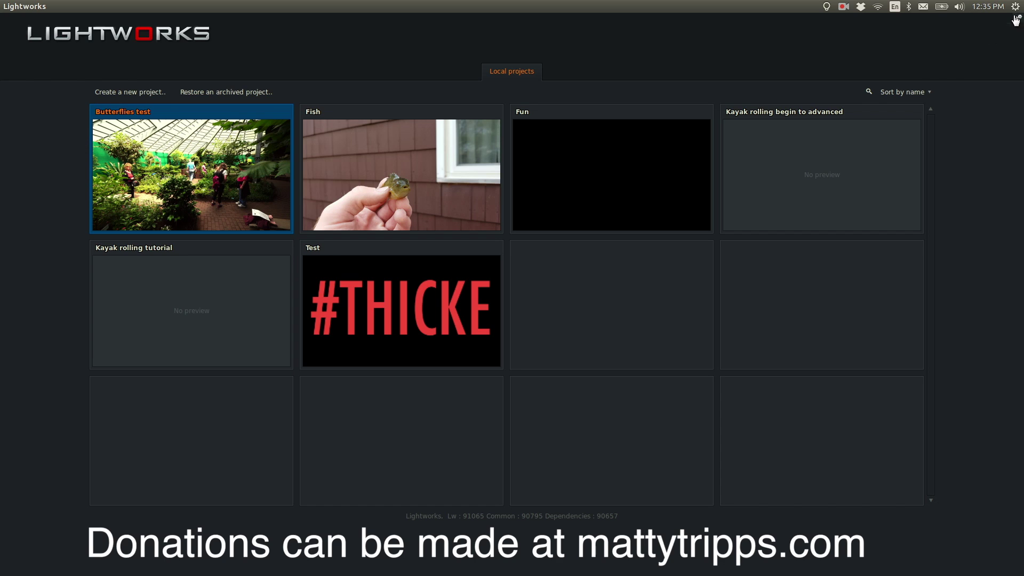
Set the project layout preference to Fixed.
click(1017, 21)
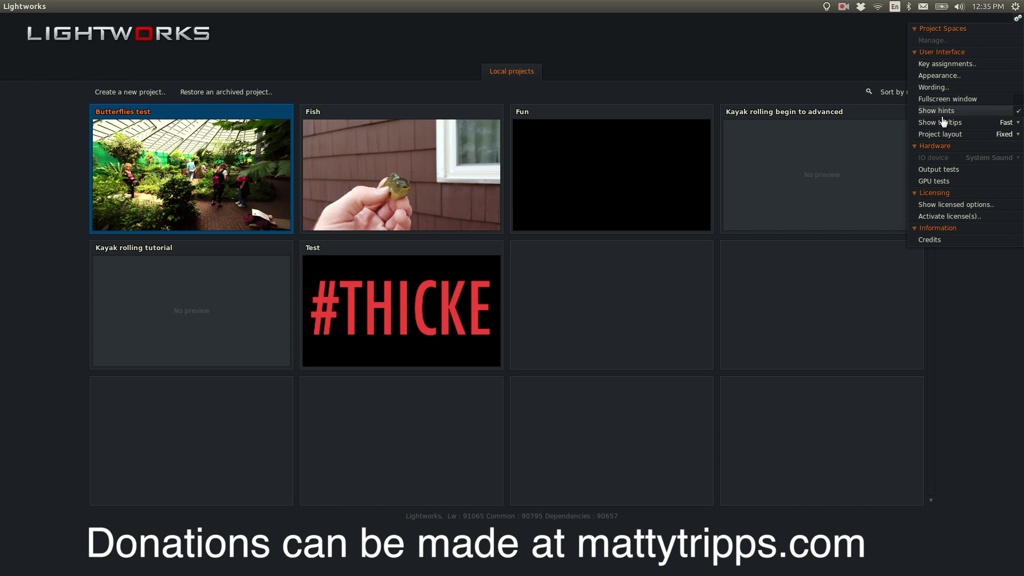
click(1008, 135)
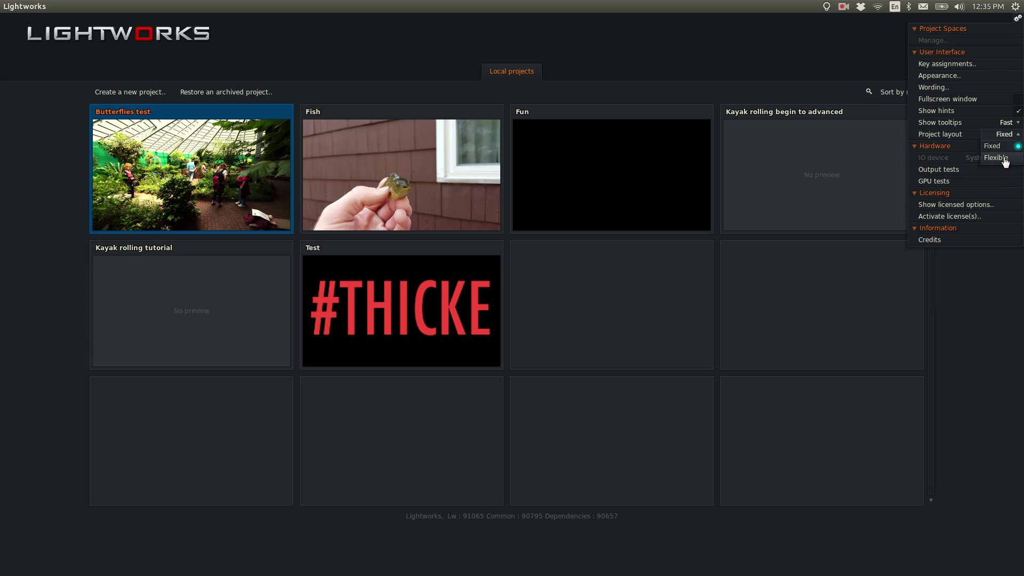
click(1003, 148)
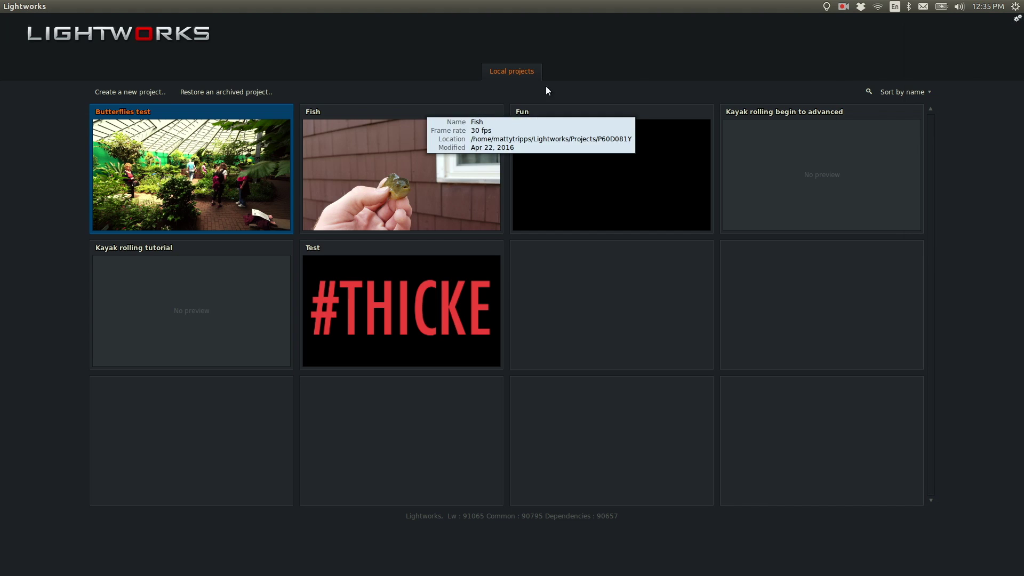
Create a new project named "test v`14" with the frame rate set to Mixed rates.
click(130, 94)
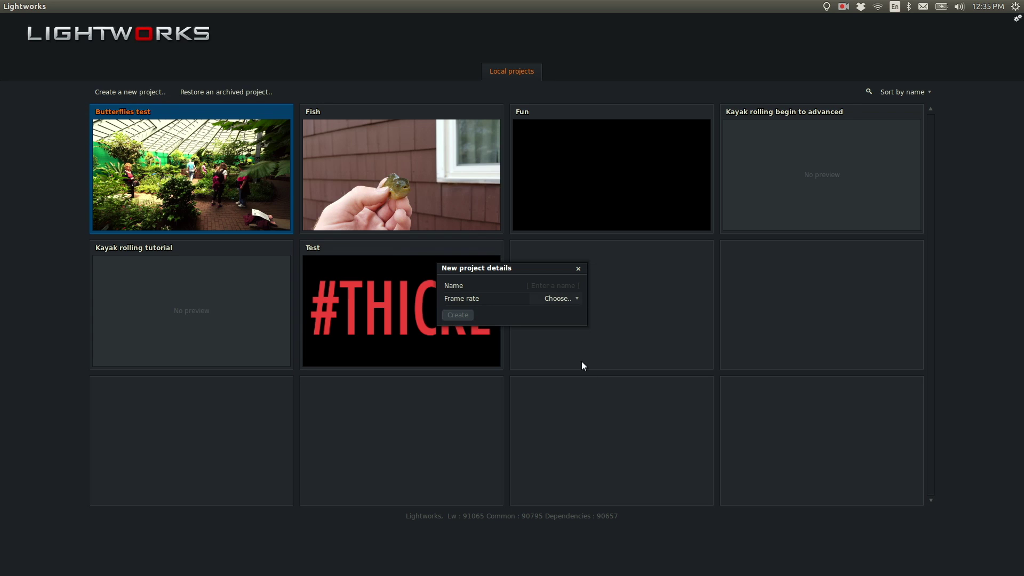
click(569, 298)
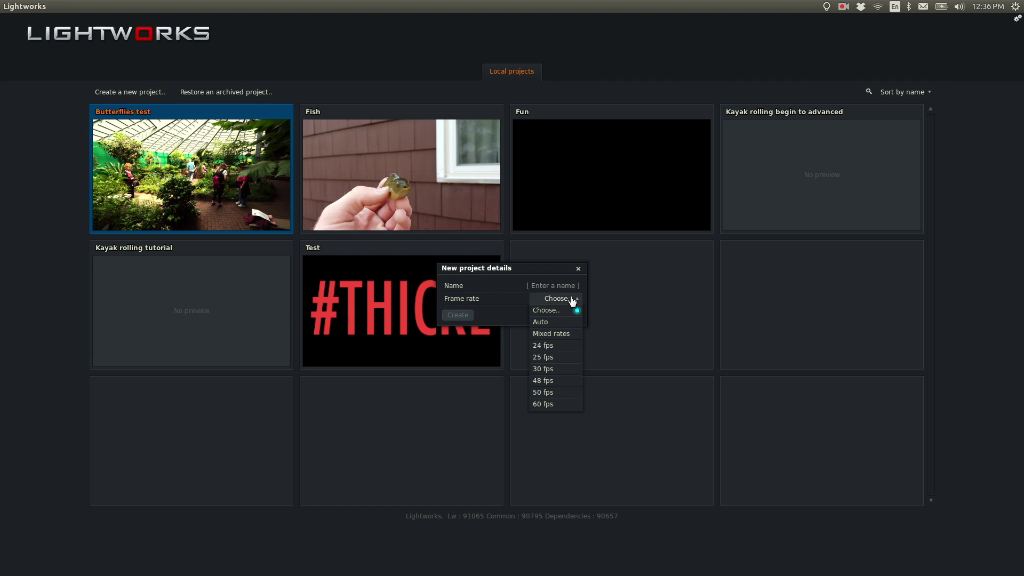
click(555, 336)
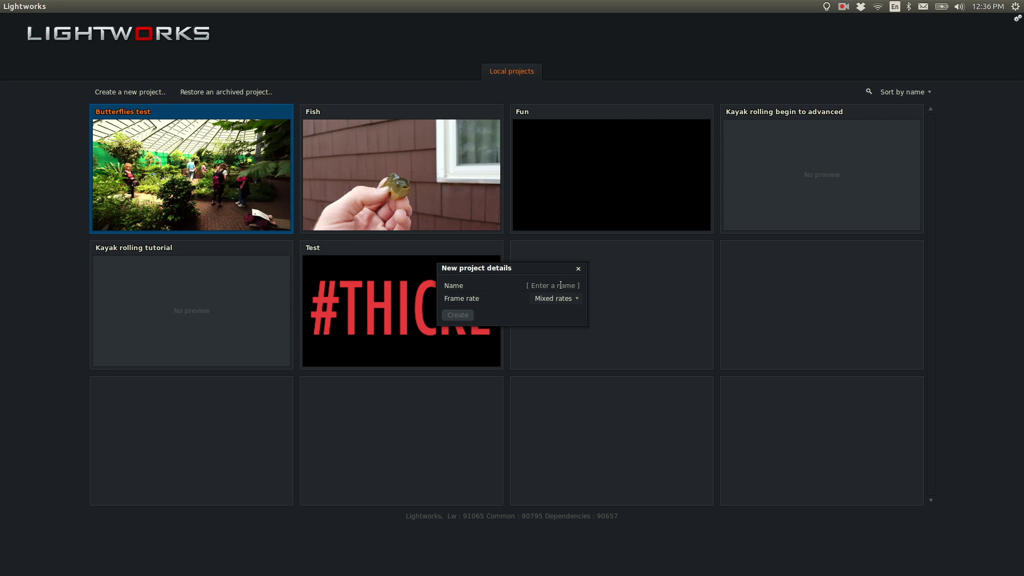
click(561, 285)
text(test v`14)
click(460, 316)
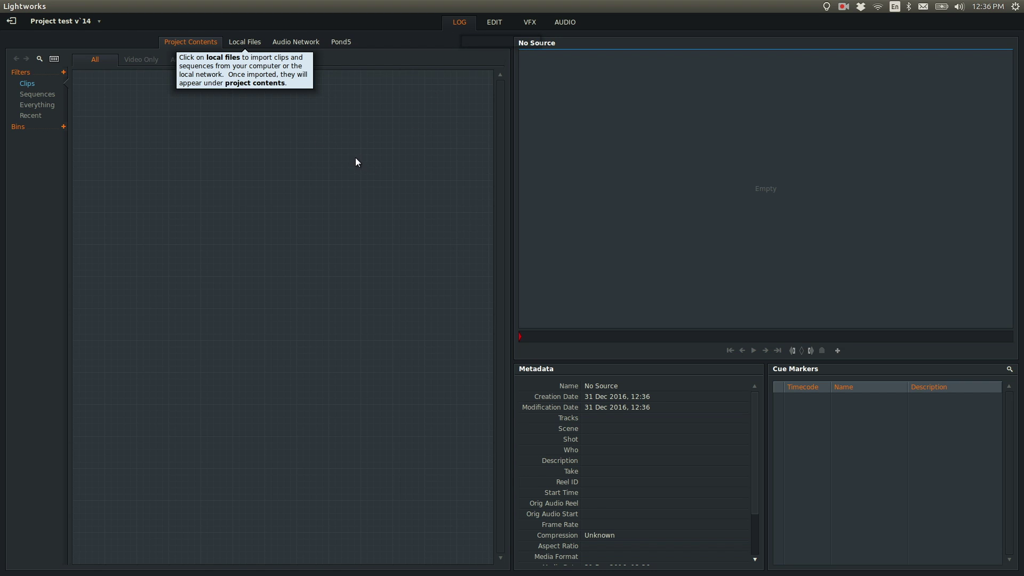
Look through the Edit, VFX and Audio workspaces, then return to the Log workspace.
click(497, 22)
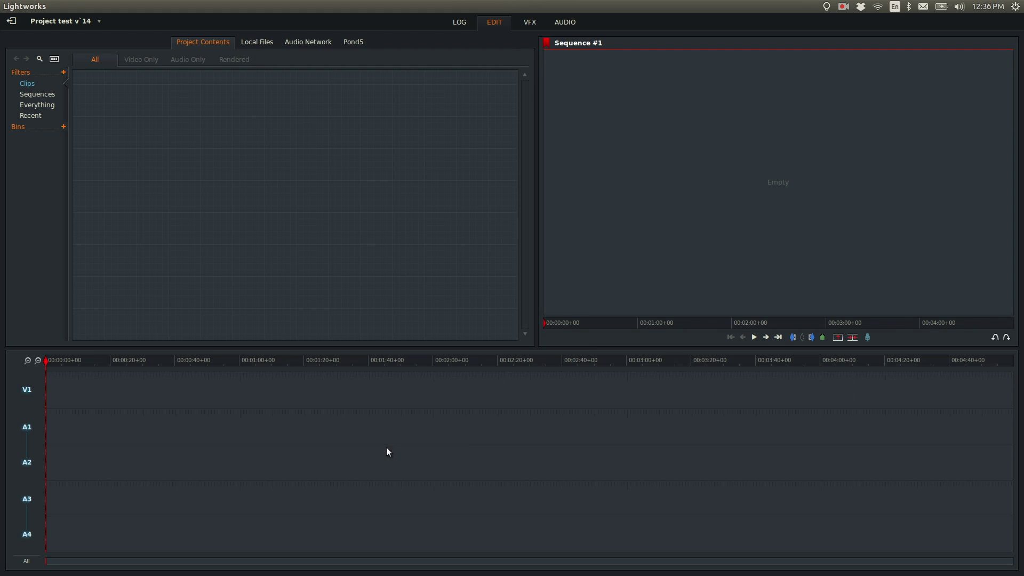
click(531, 25)
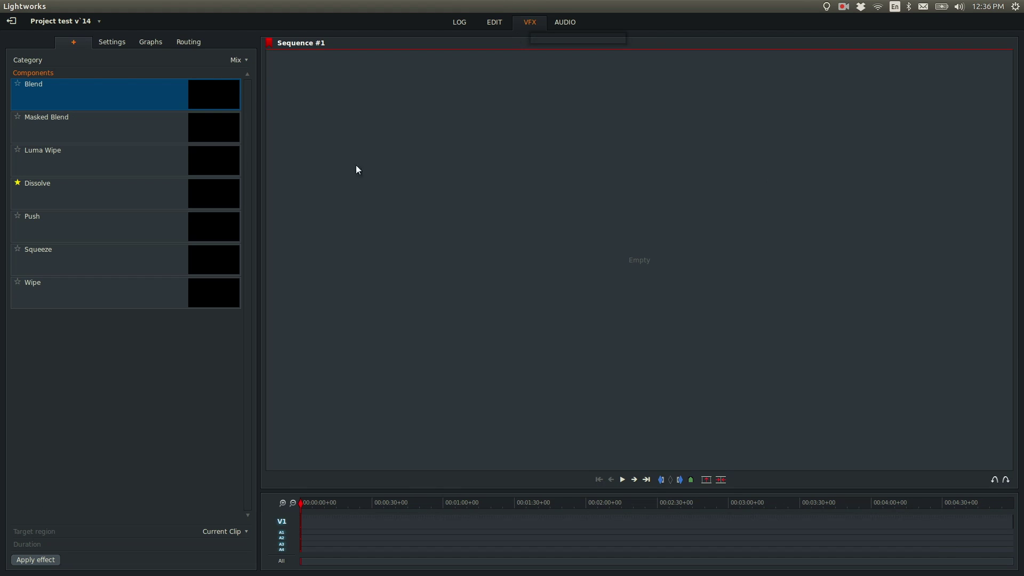
click(564, 22)
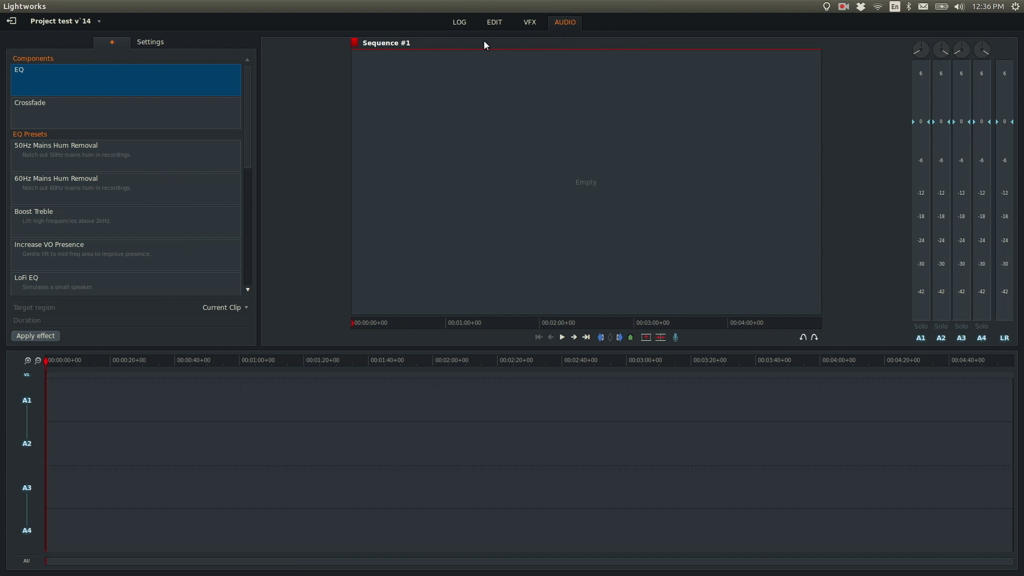
click(459, 23)
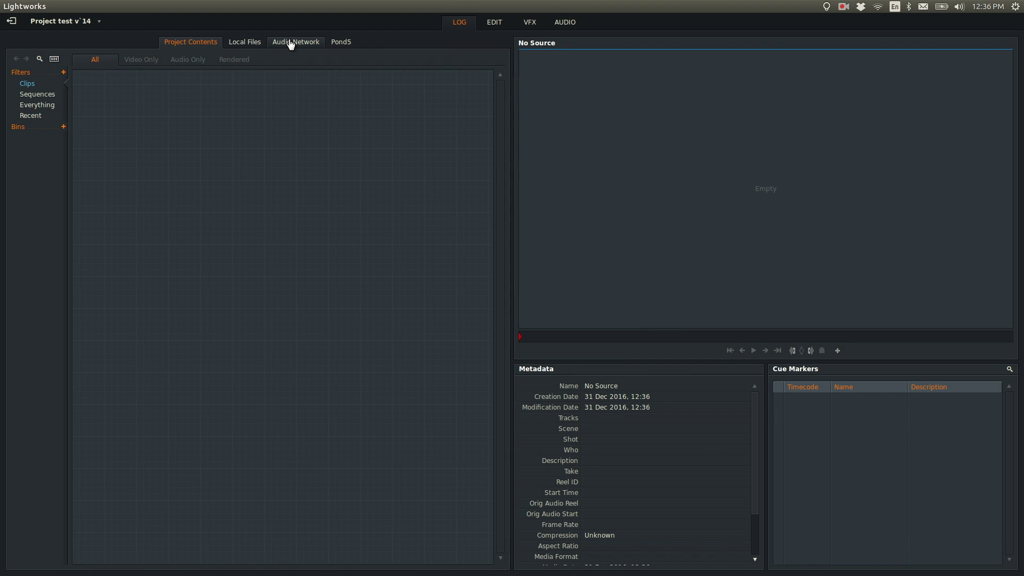
Search the Audio Network library for "rock" and view the Pond5 stock video library.
click(291, 43)
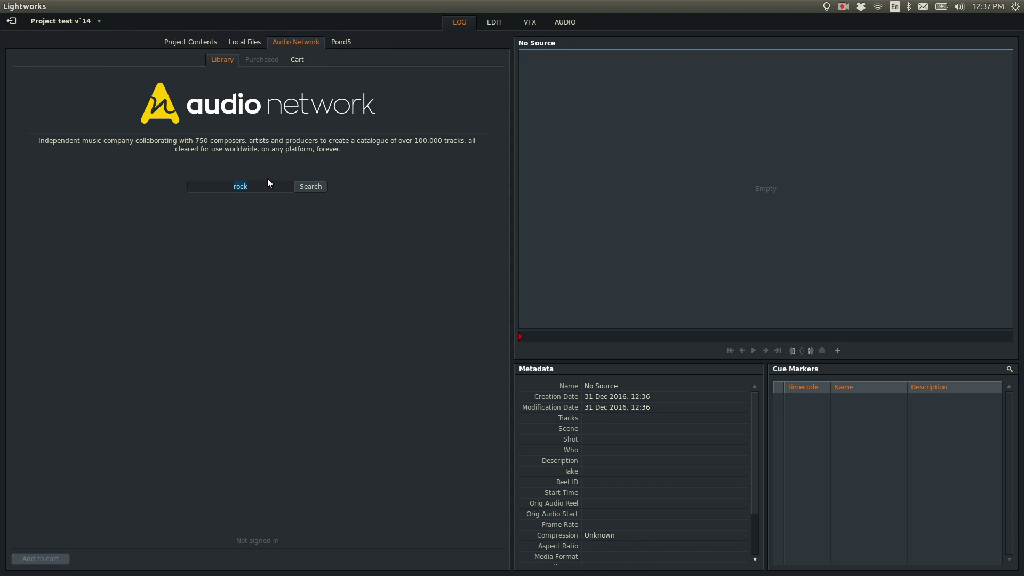
click(304, 188)
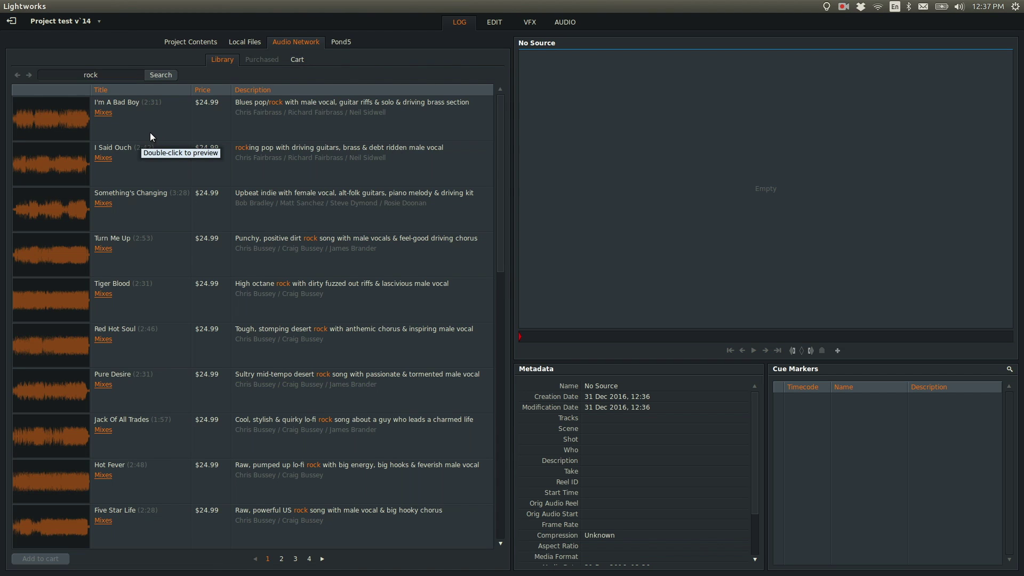
click(333, 44)
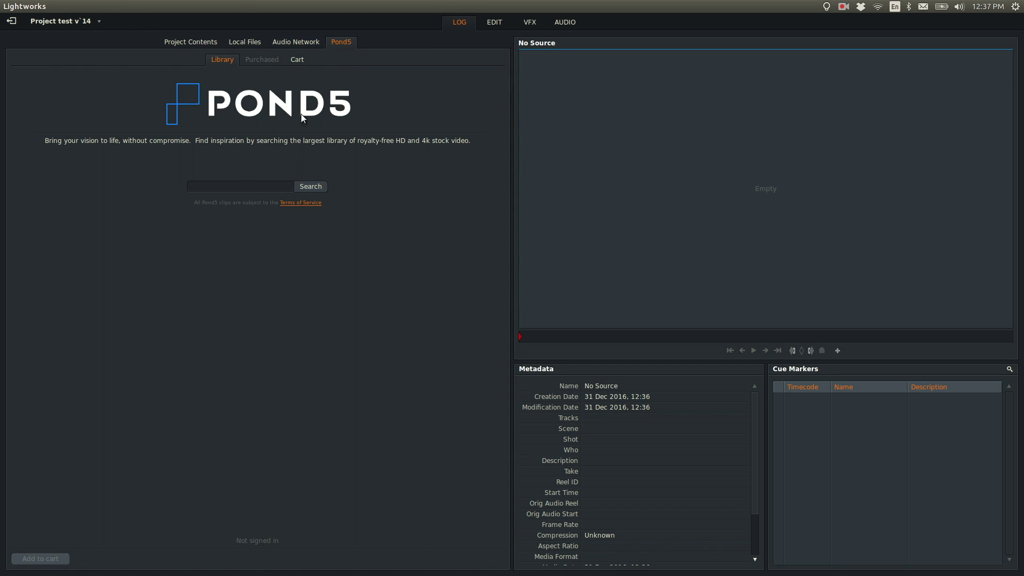
Show the local files for import and view the list of available places.
click(243, 45)
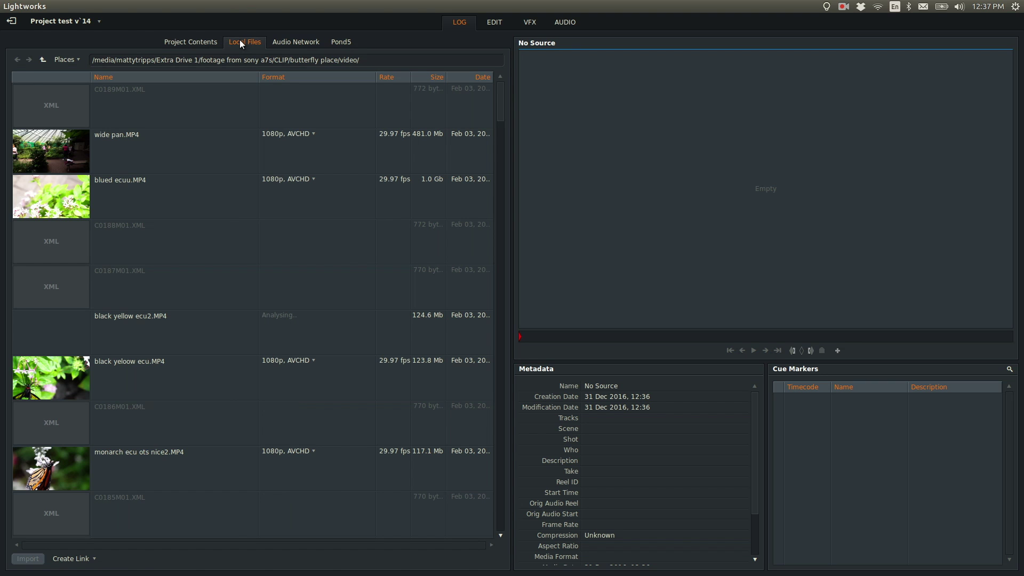
click(78, 62)
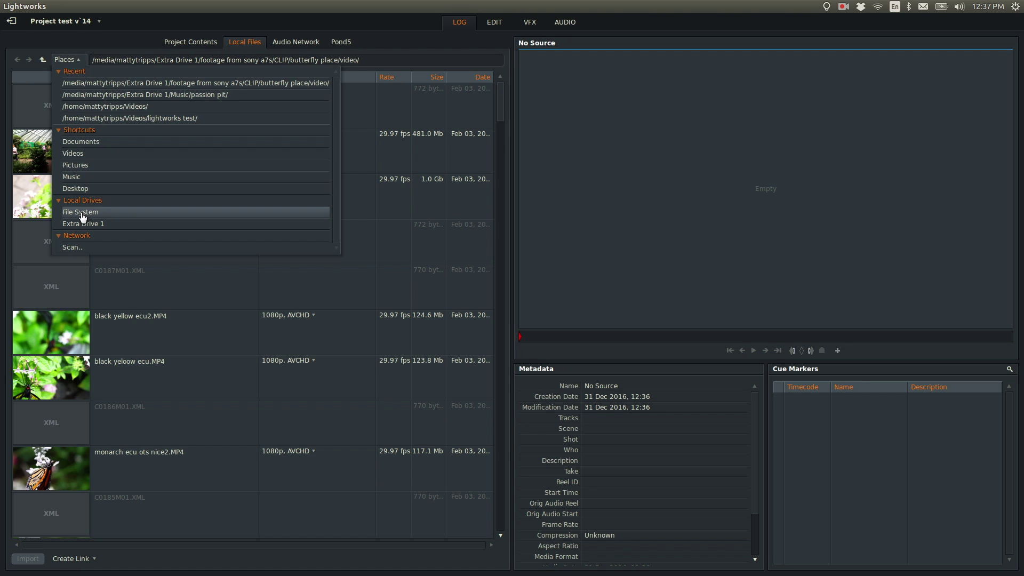
click(72, 61)
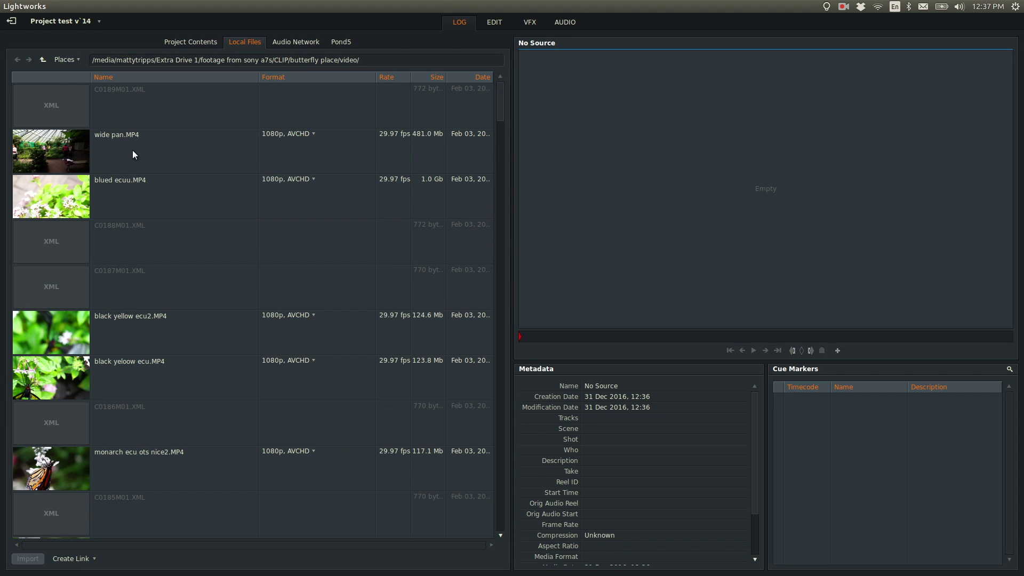
Select the clips black yeloow ecu, monarch ecu ots nice2, blued purple, orange black whit black and black profile ecu for import.
scroll(115, 319, down, 1)
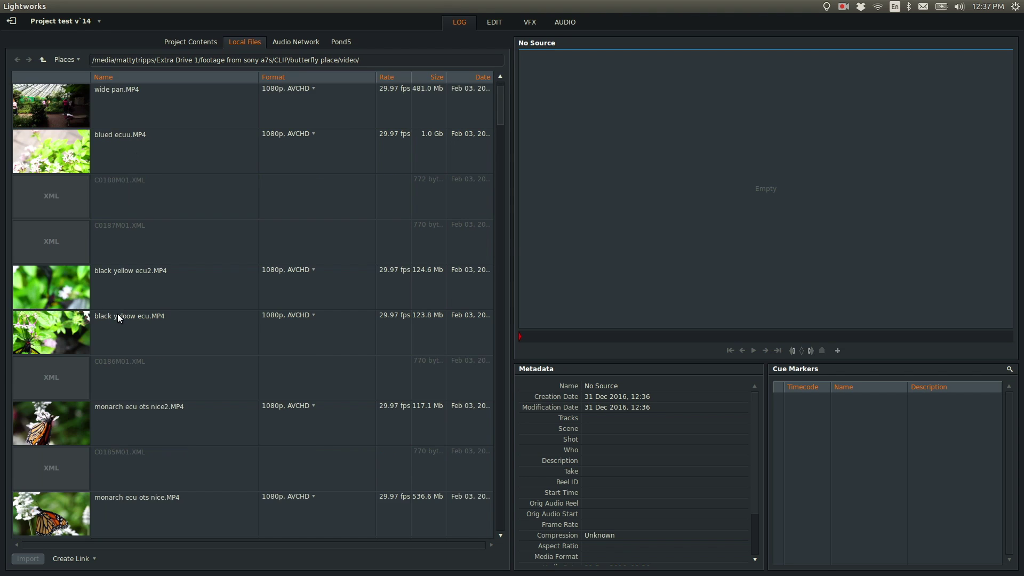
click(123, 318)
scroll(133, 318, down, 2)
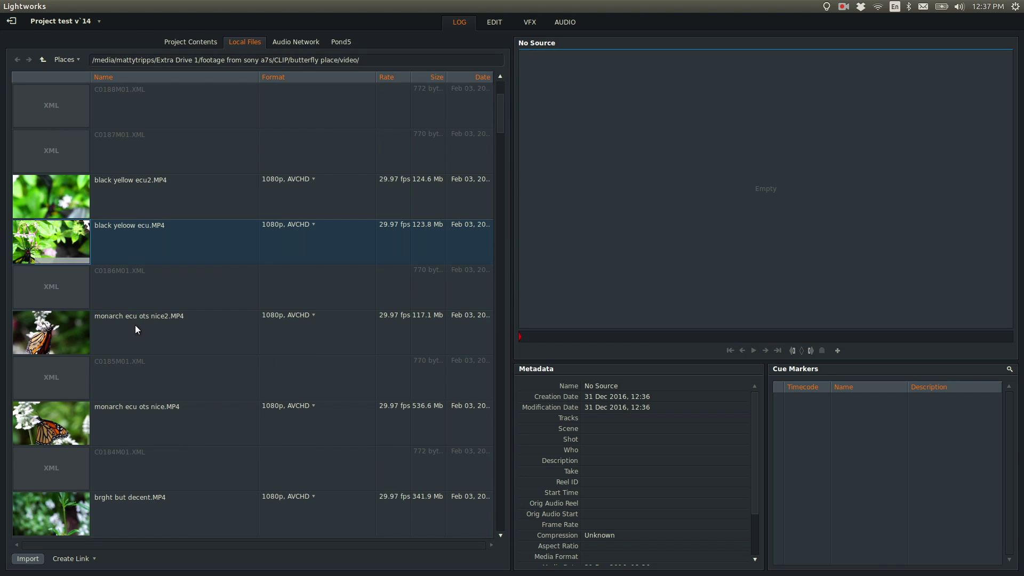
click(158, 342)
scroll(158, 341, down, 5)
scroll(158, 341, down, 3)
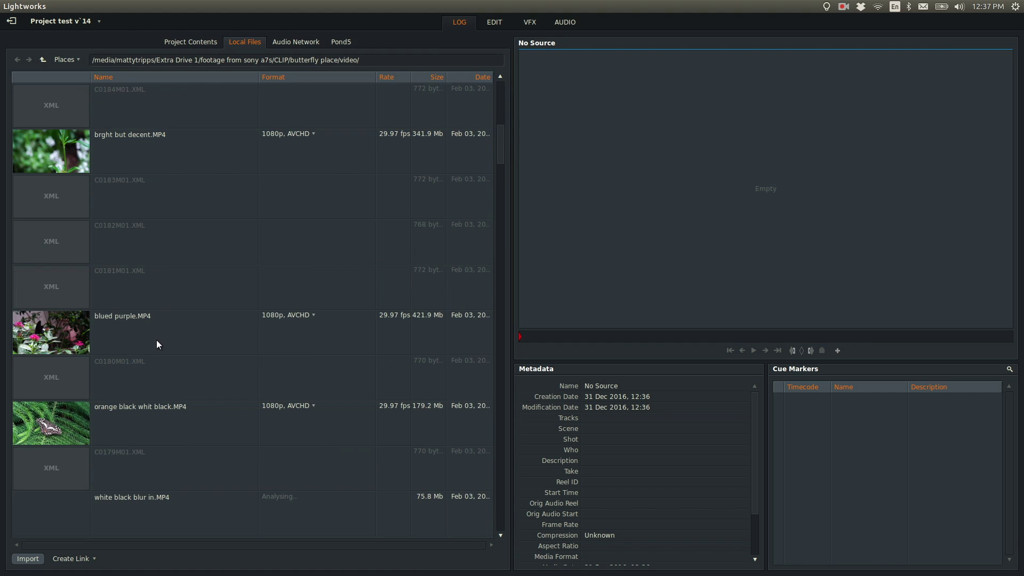
click(129, 328)
scroll(133, 328, down, 2)
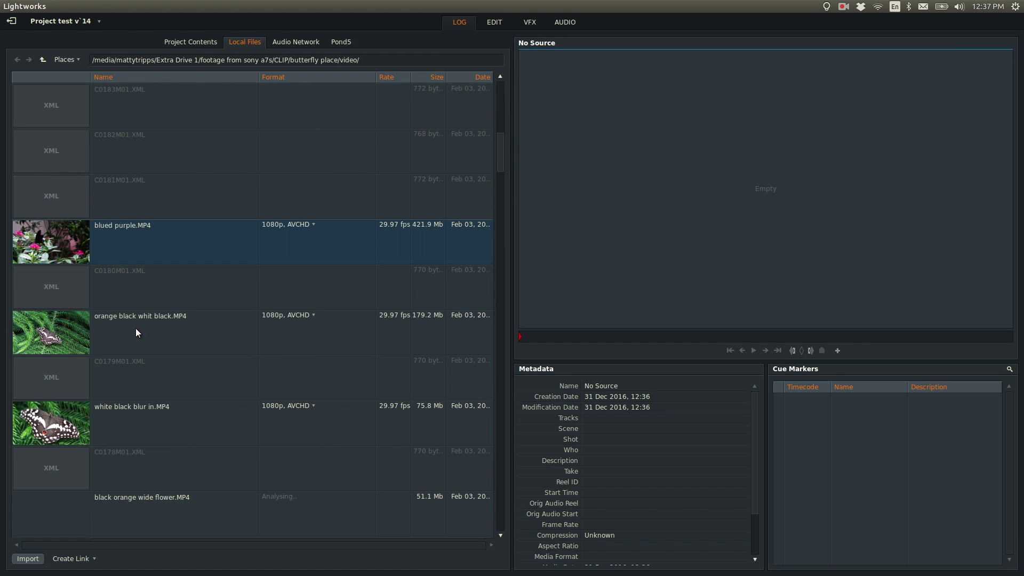
click(136, 333)
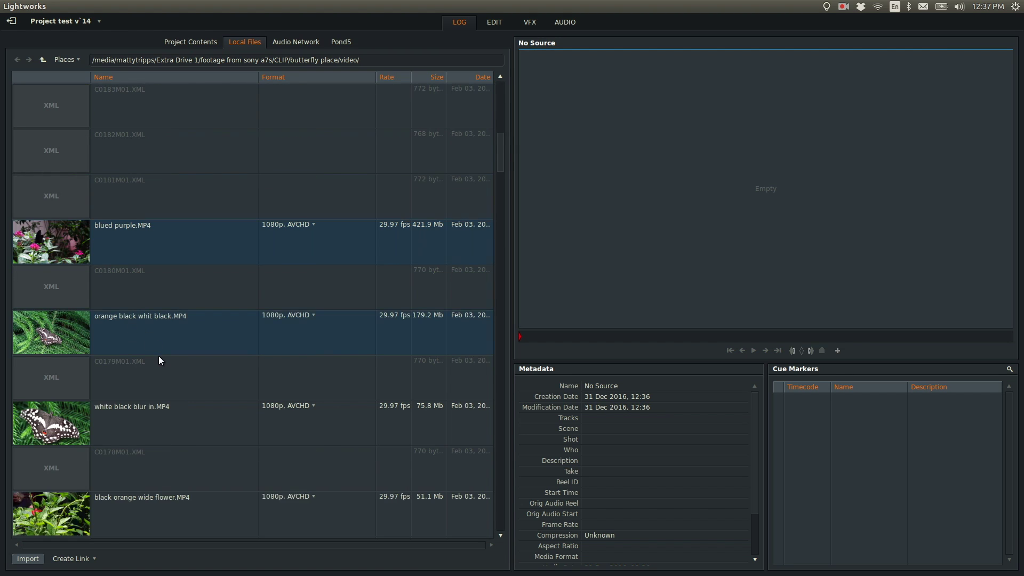
scroll(158, 357, down, 8)
scroll(158, 356, down, 2)
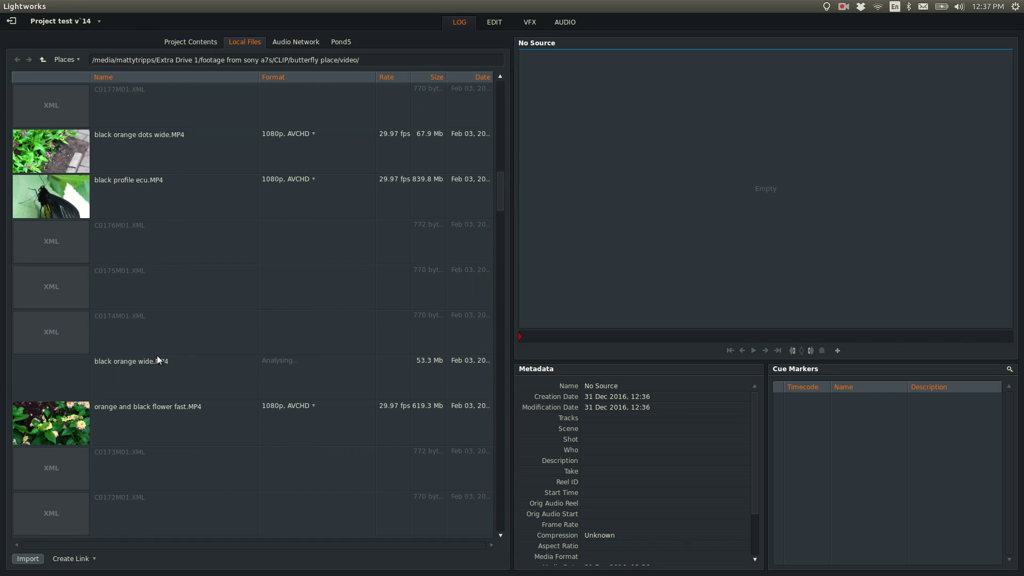
click(118, 205)
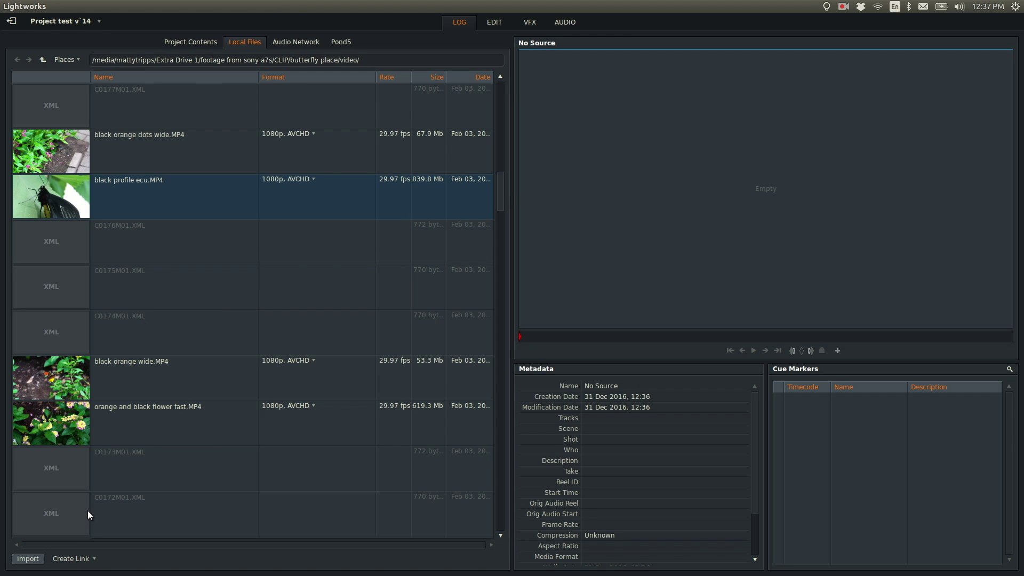
Switch the import method to Transcode and set the HD media transcoding file type to AVI.
click(82, 562)
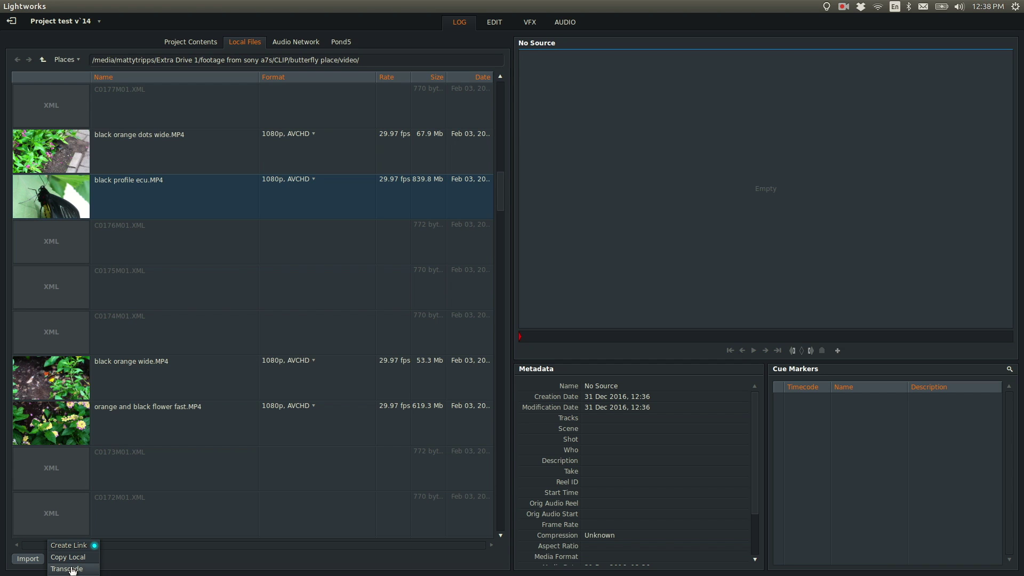
click(69, 569)
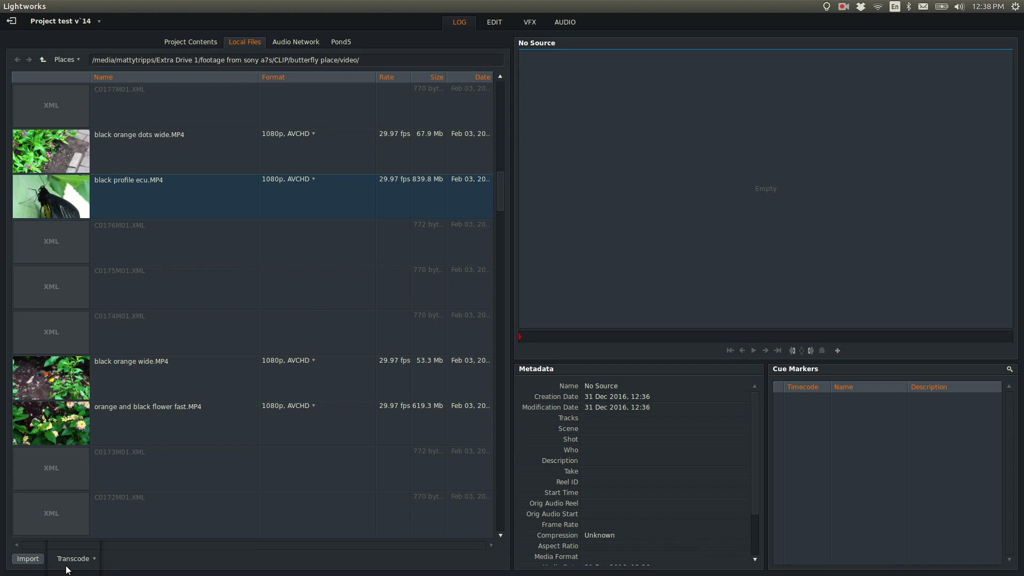
right_click(134, 555)
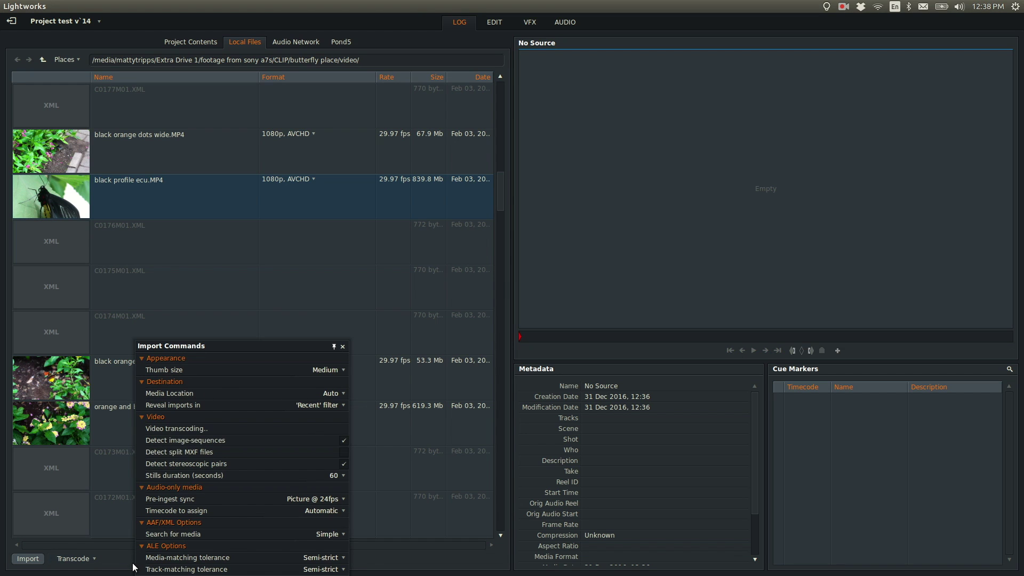
click(188, 428)
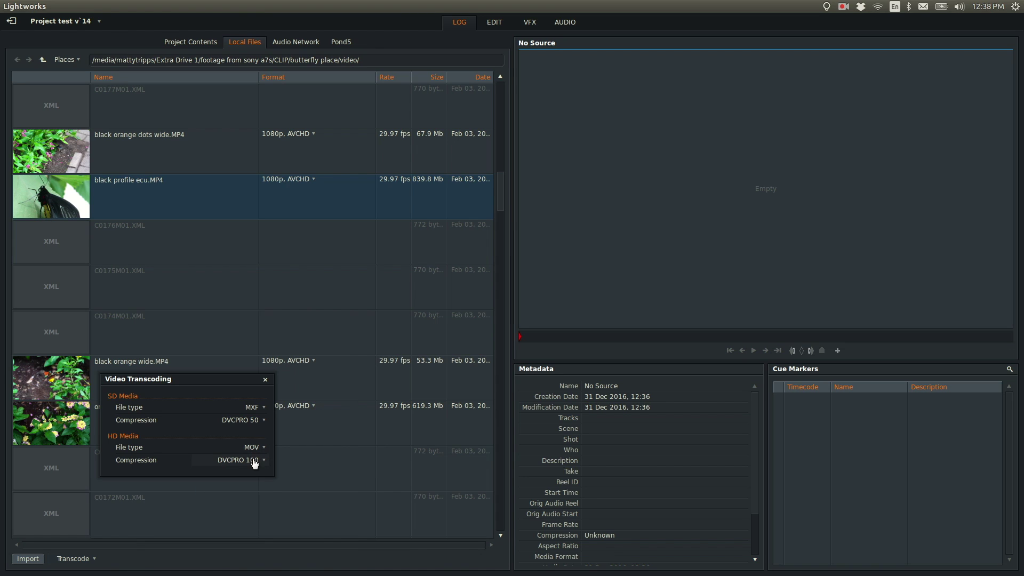
click(255, 448)
click(256, 459)
click(255, 462)
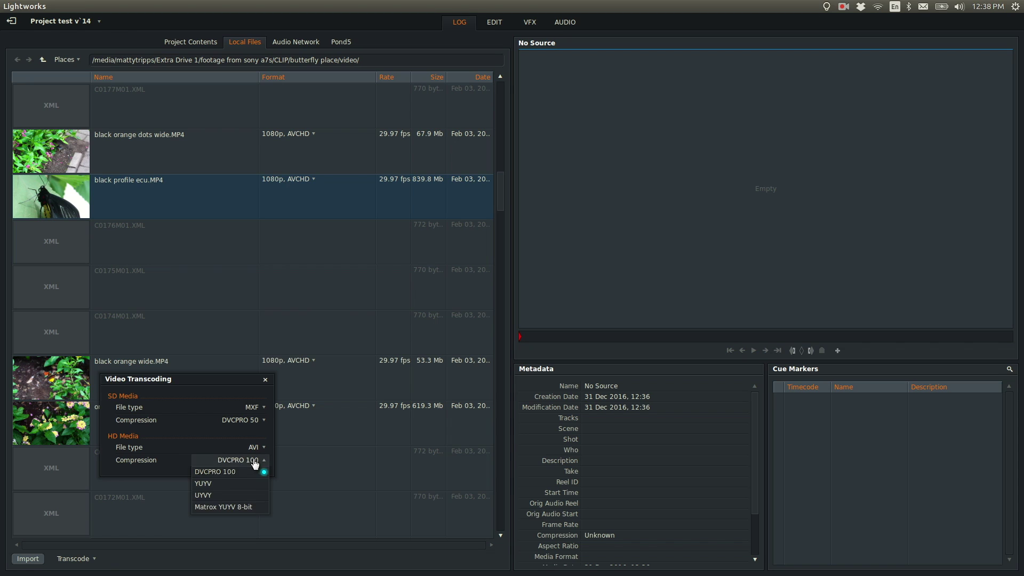
click(256, 464)
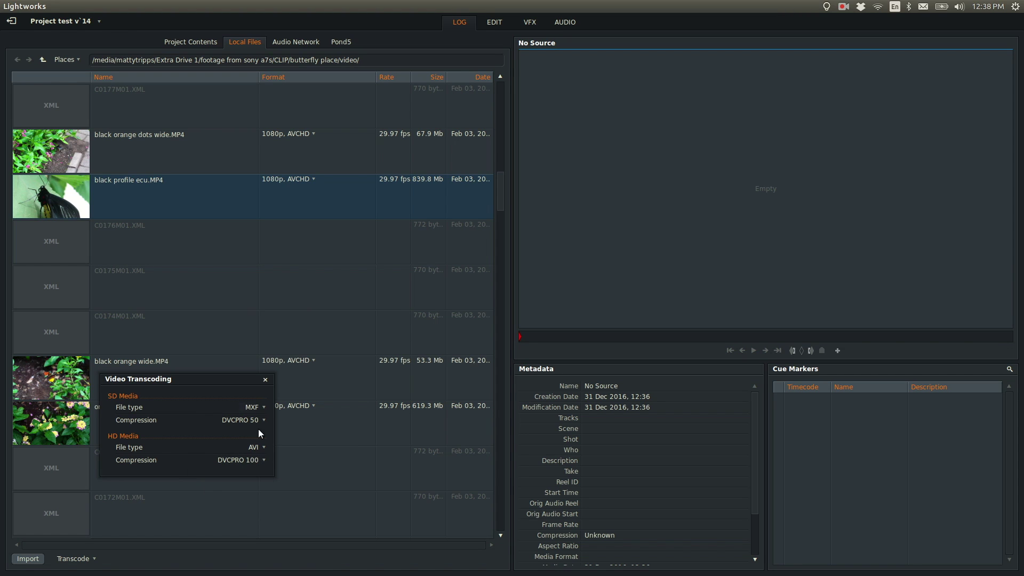
click(265, 380)
Import the selected butterfly clips into the project using Create Link.
click(83, 558)
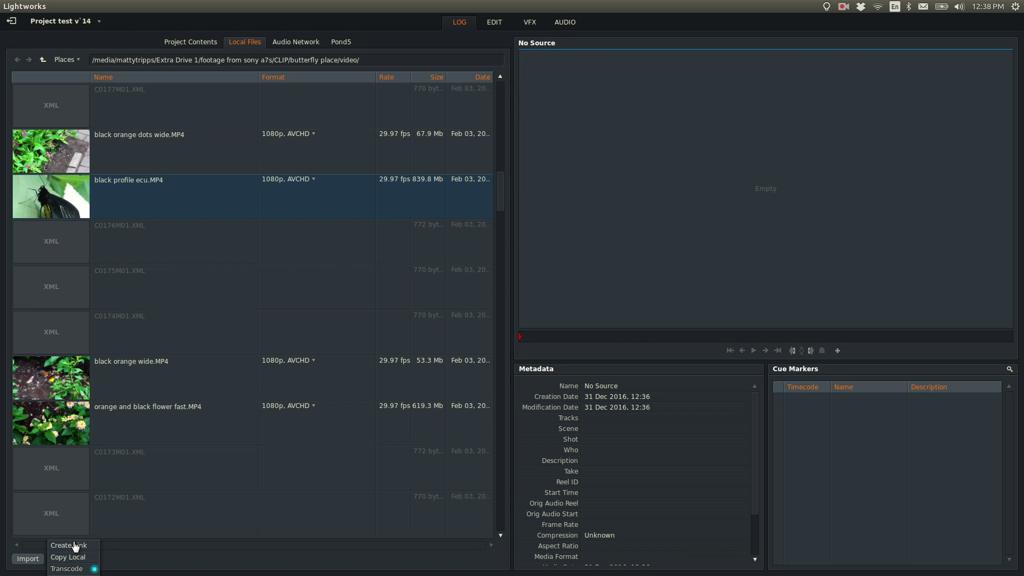
click(73, 543)
click(27, 559)
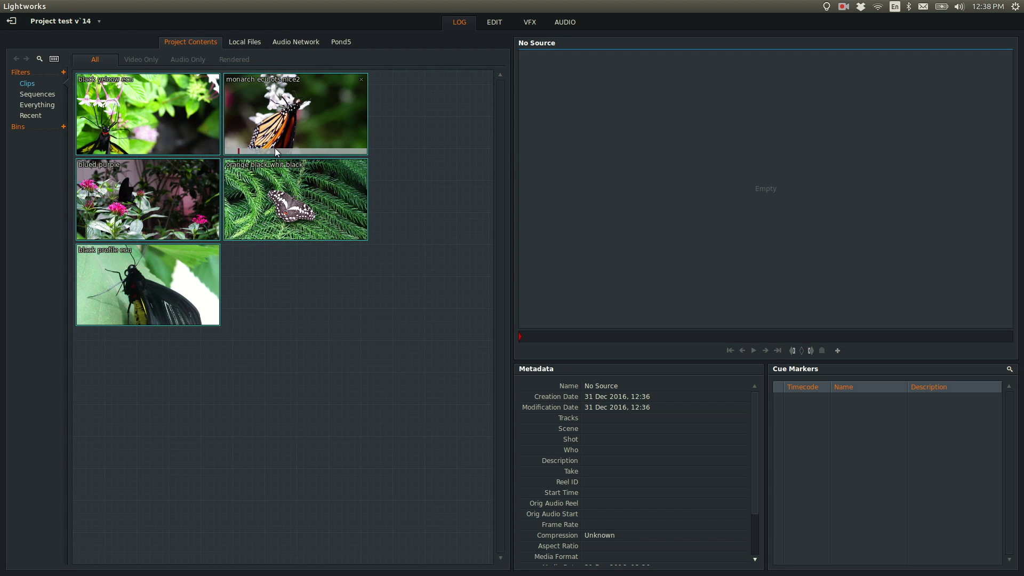
Load the monarch ecu ots nice2 clip in the viewer and rename it "monorachy on flower".
click(283, 122)
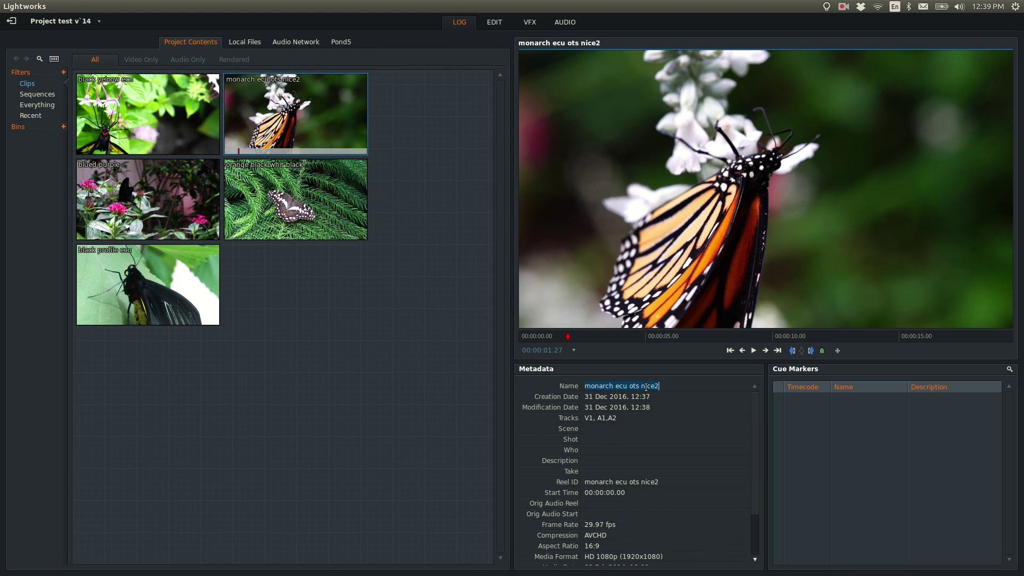
text(monorachy on flower)
key(Return)
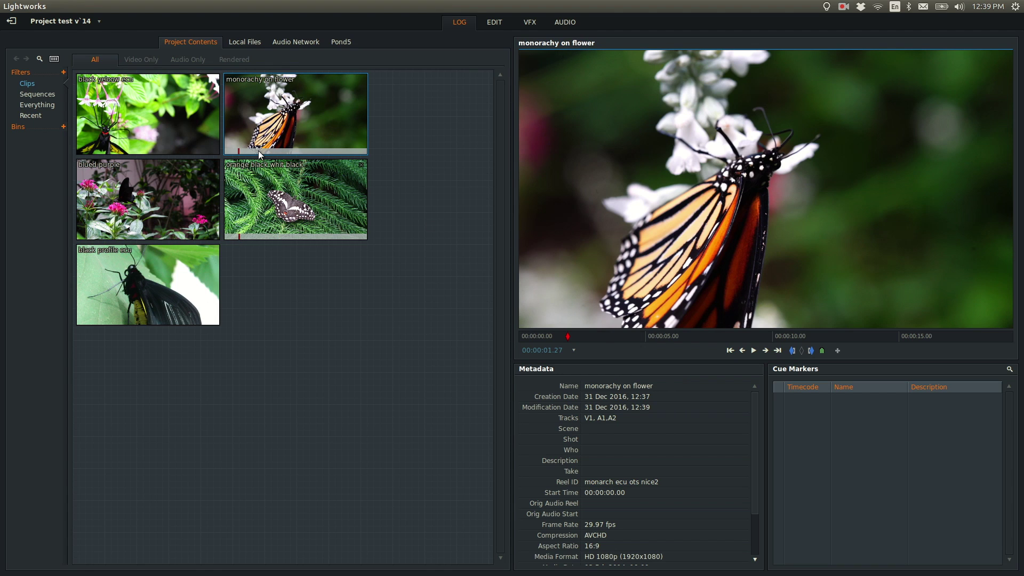
Play the monorachy on flower clip and mark its usable section from about 1 second to about 6 seconds.
drag(260, 154, 238, 151)
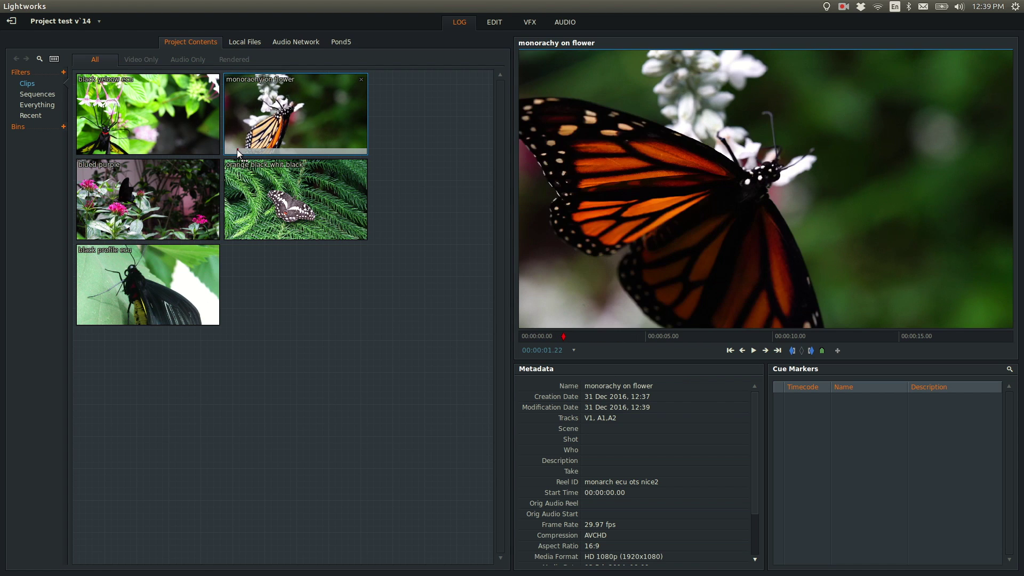
key(space)
key(space)
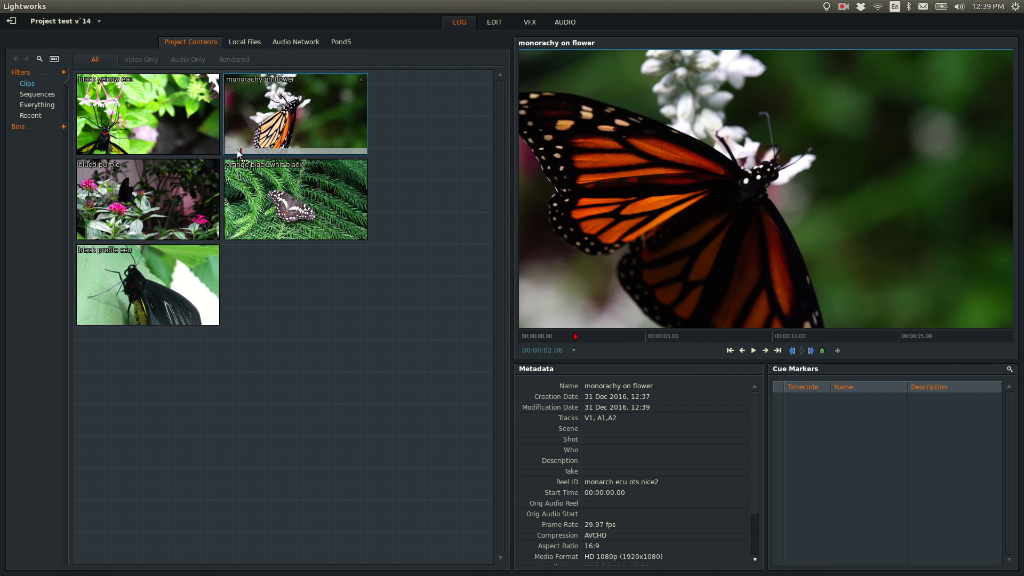
key(j)
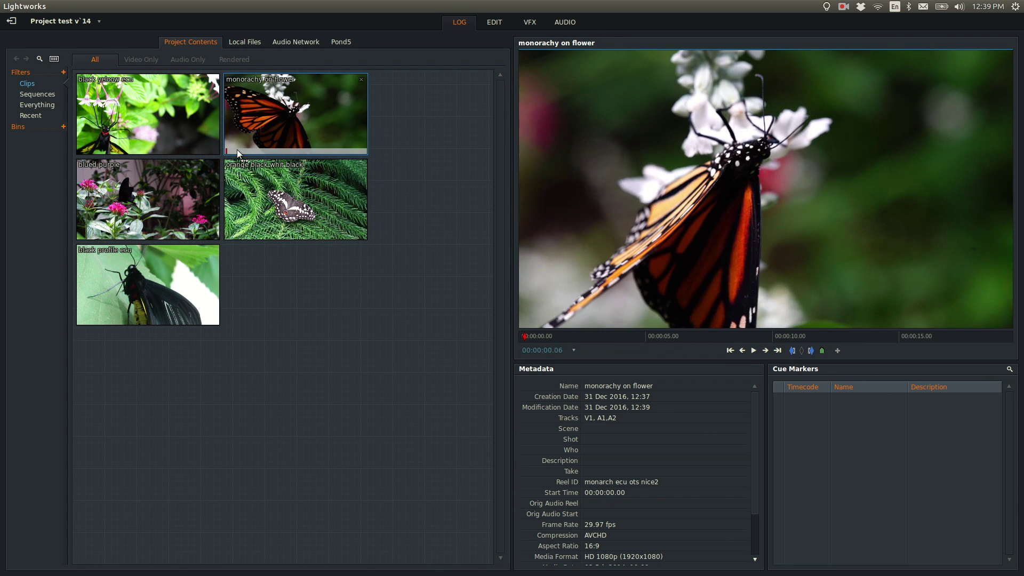
key(l)
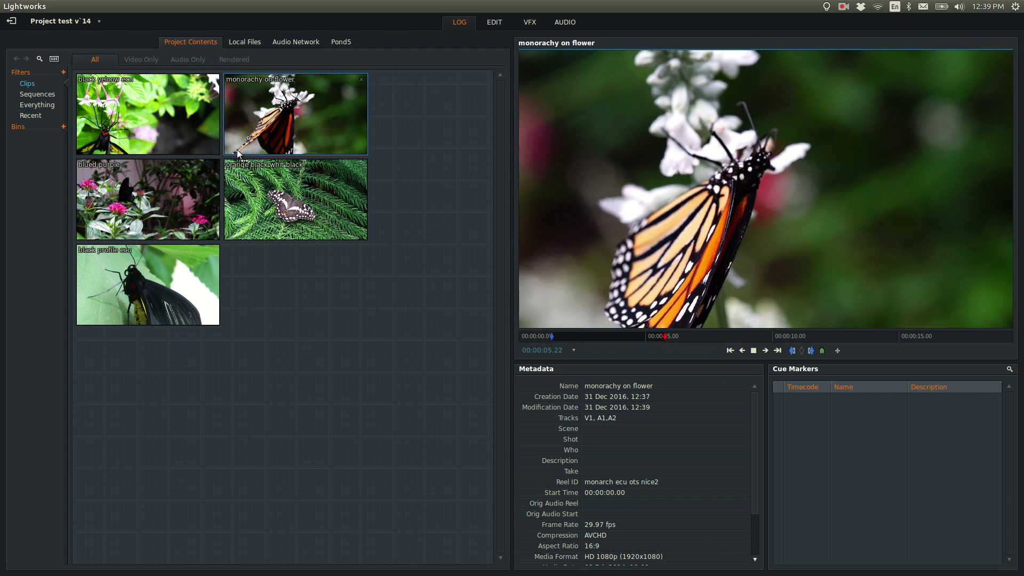
key(k)
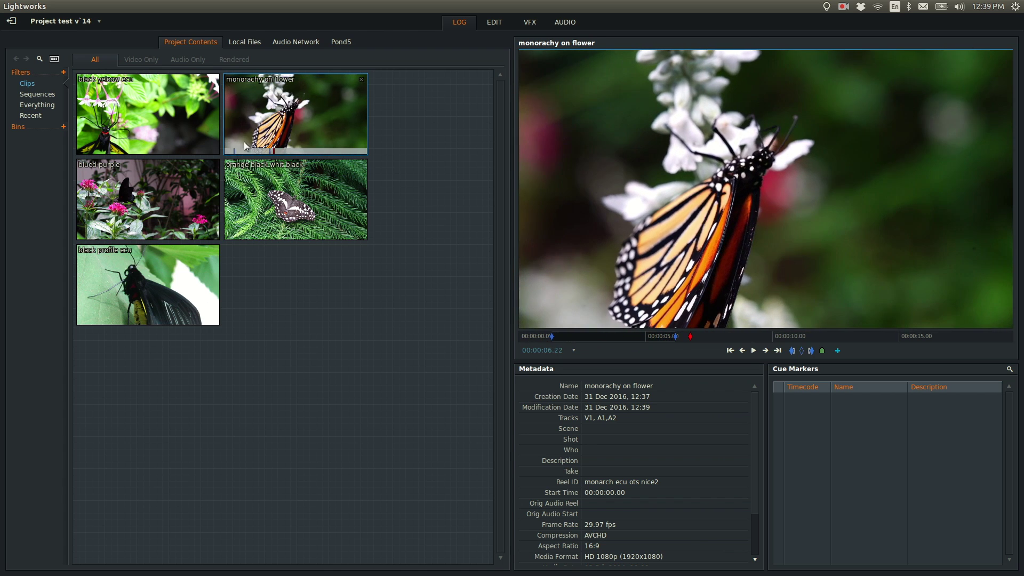
Load the black yeloow ecu clip and mark its usable section from about 2.5 to about 7 seconds while playing it.
click(132, 118)
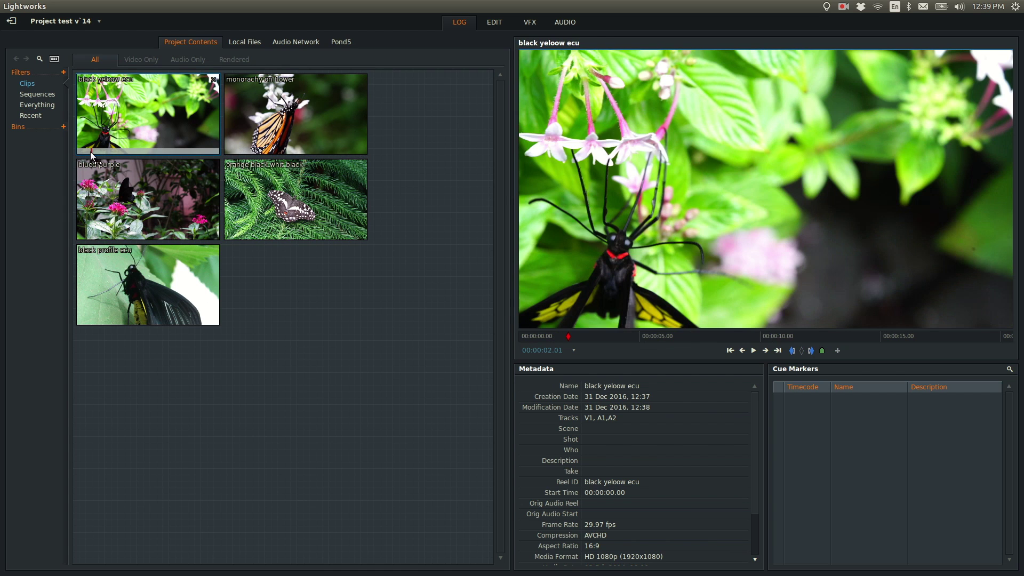
key(l)
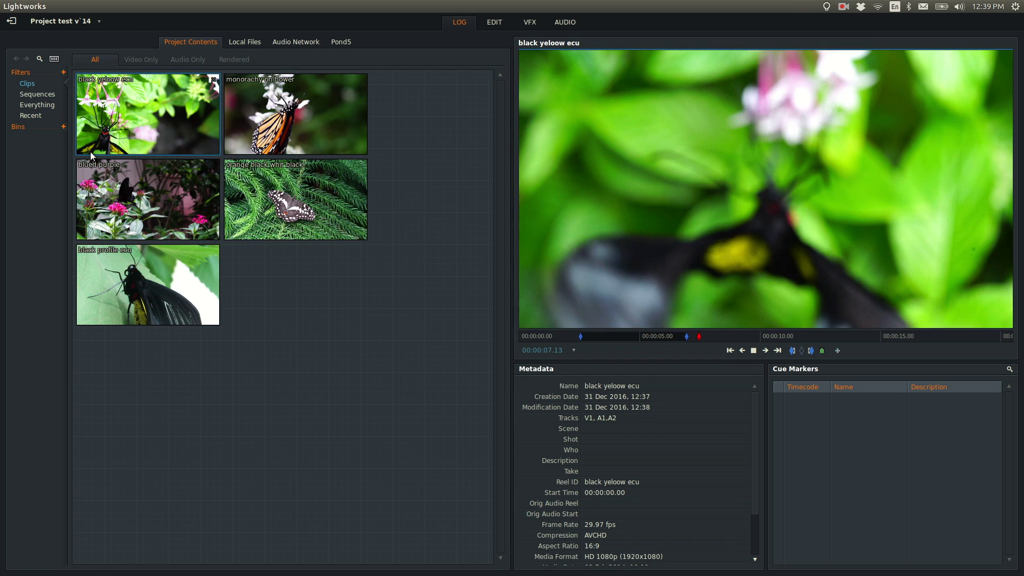
key(k)
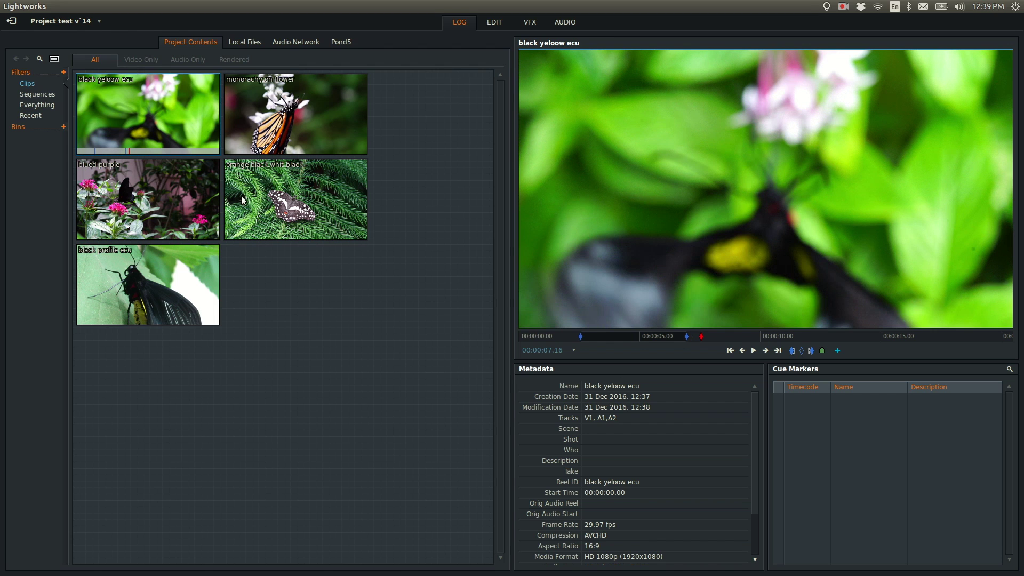
Switch to the editing workspace and place the marked monorachy on flower clip at the start of the Sequence #1 timeline.
click(493, 23)
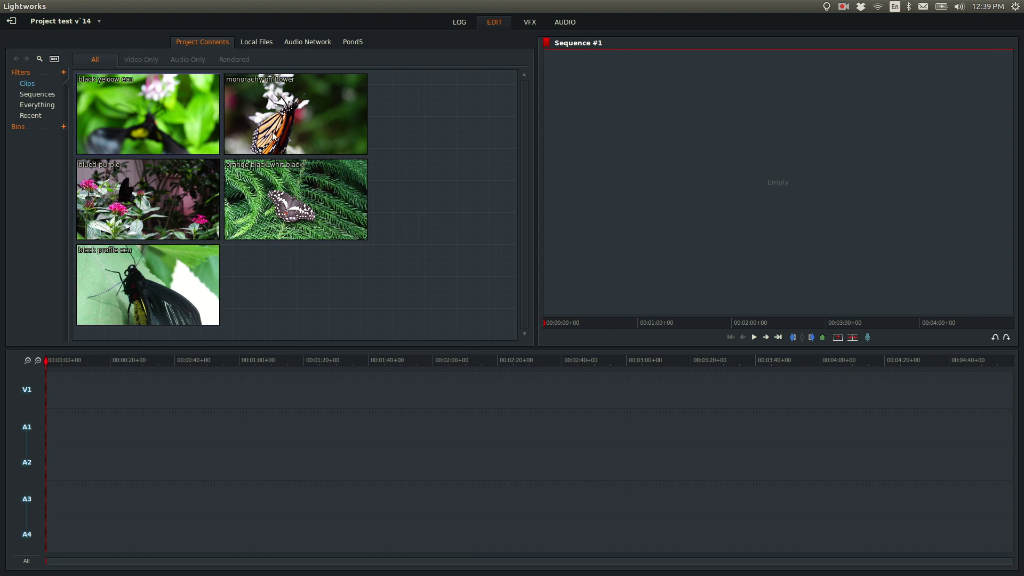
drag(281, 137, 49, 397)
click(54, 366)
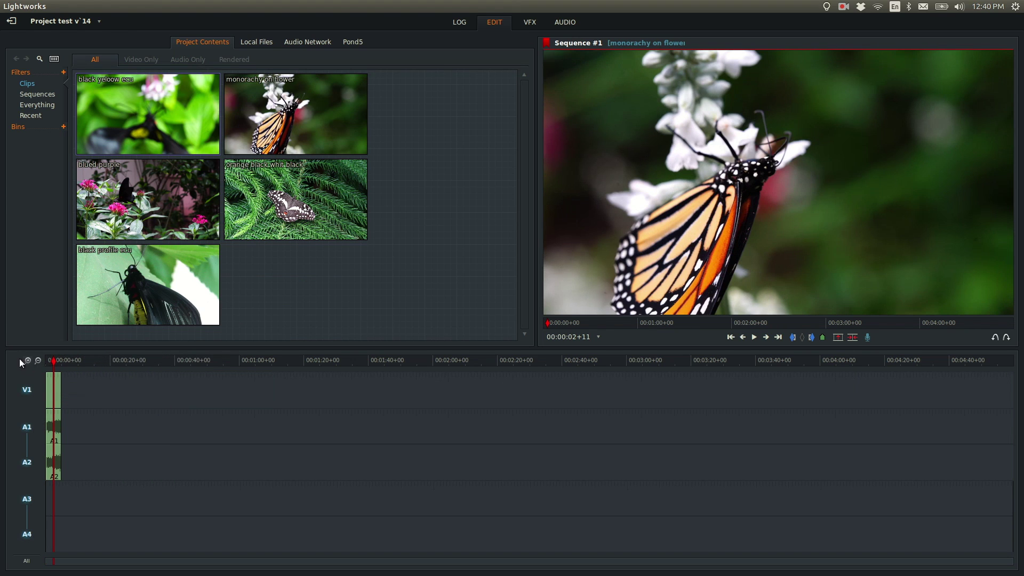
click(28, 361)
click(28, 361)
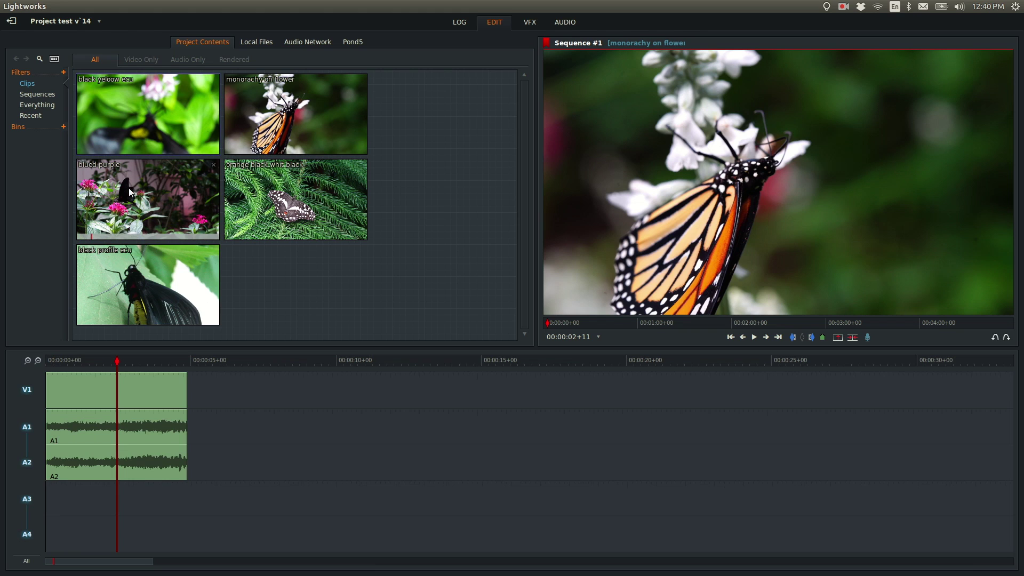
Mark a section of the blued purple clip while it plays and append it after the first clip on the timeline.
drag(97, 235, 83, 237)
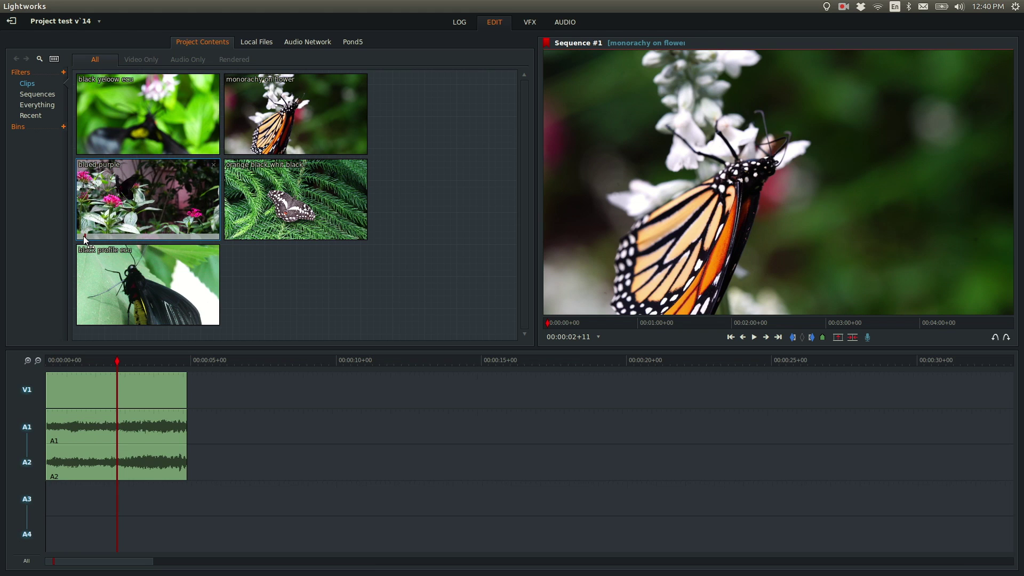
key(space)
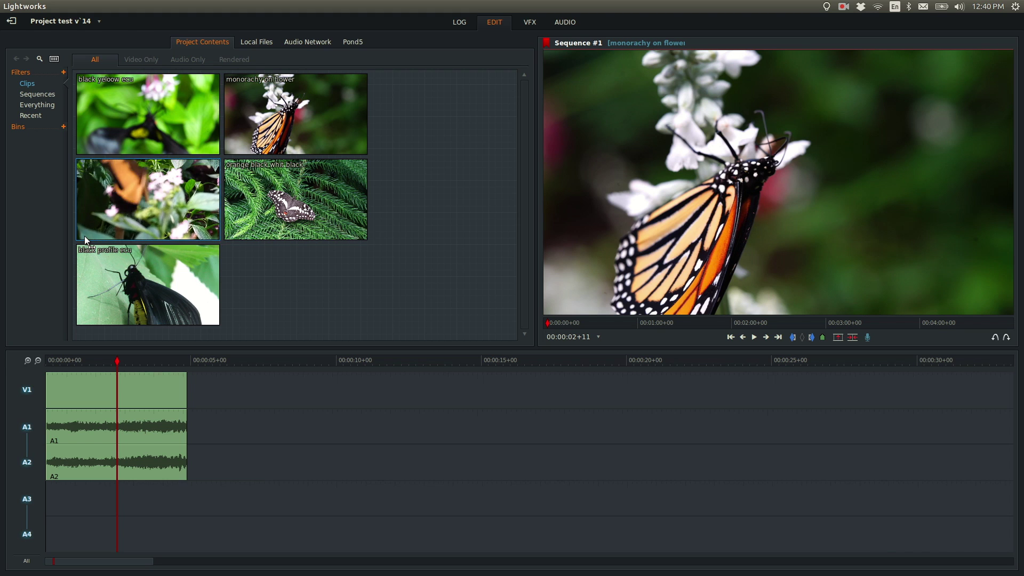
drag(101, 221, 200, 398)
drag(228, 362, 334, 360)
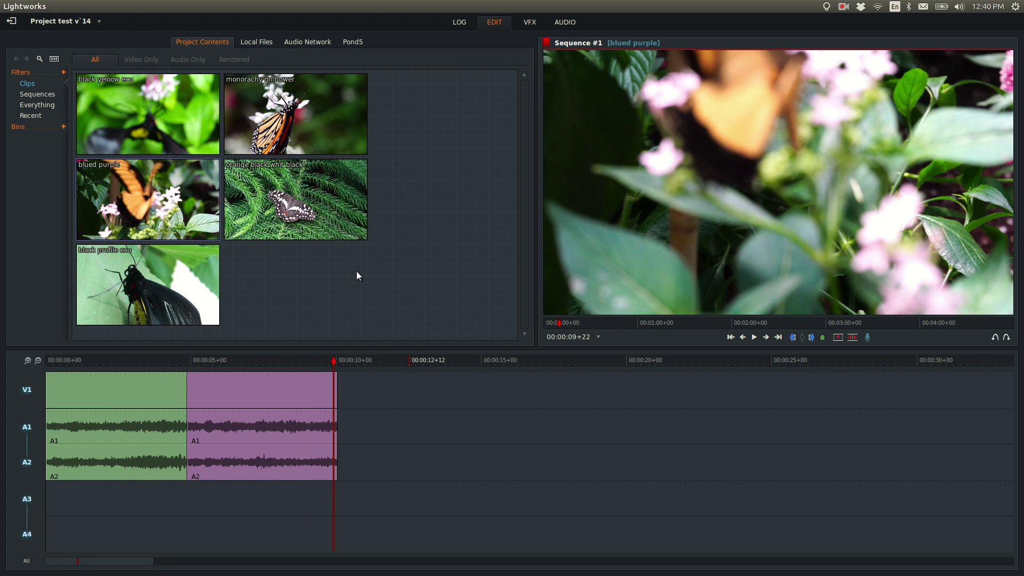
Load the black profile ecu clip in the source viewer and mark it from about 12.5 to about 18 seconds.
double_click(126, 277)
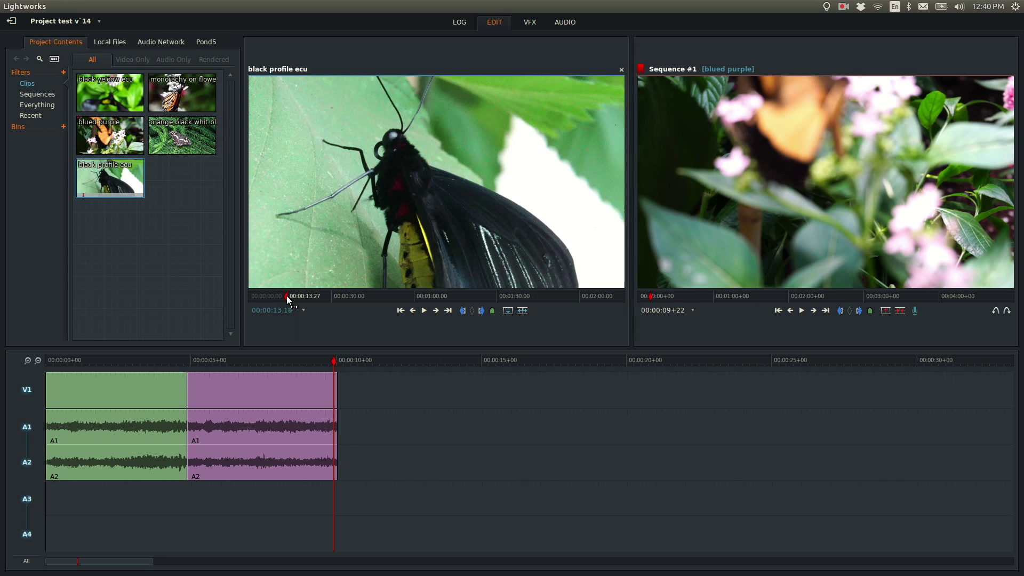
drag(286, 295, 277, 296)
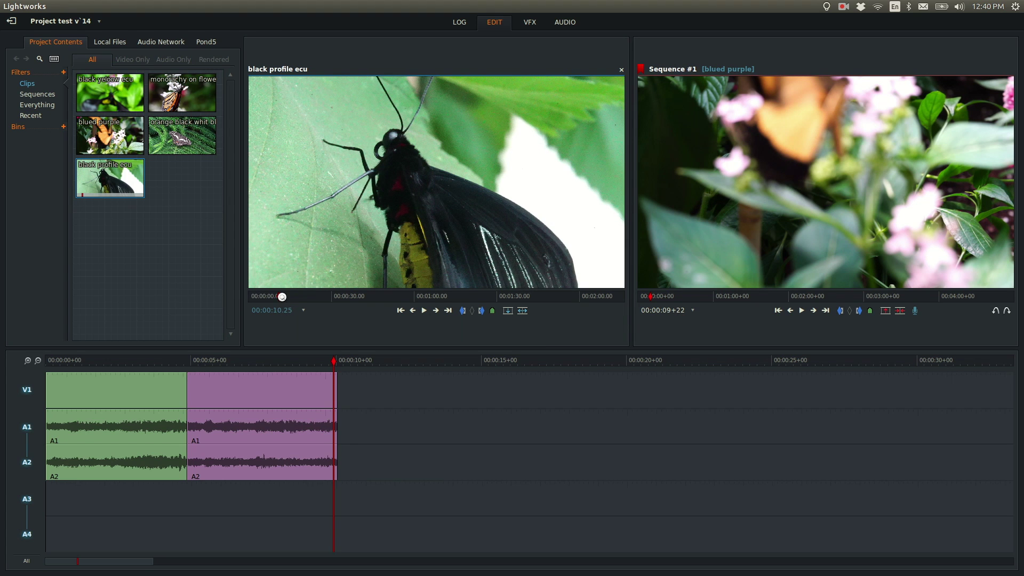
key(space)
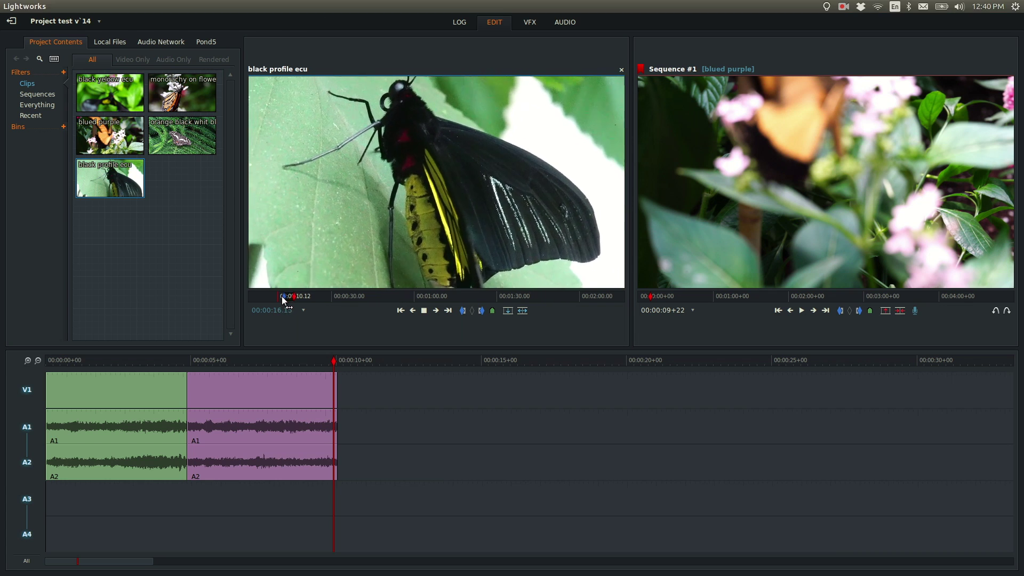
key(space)
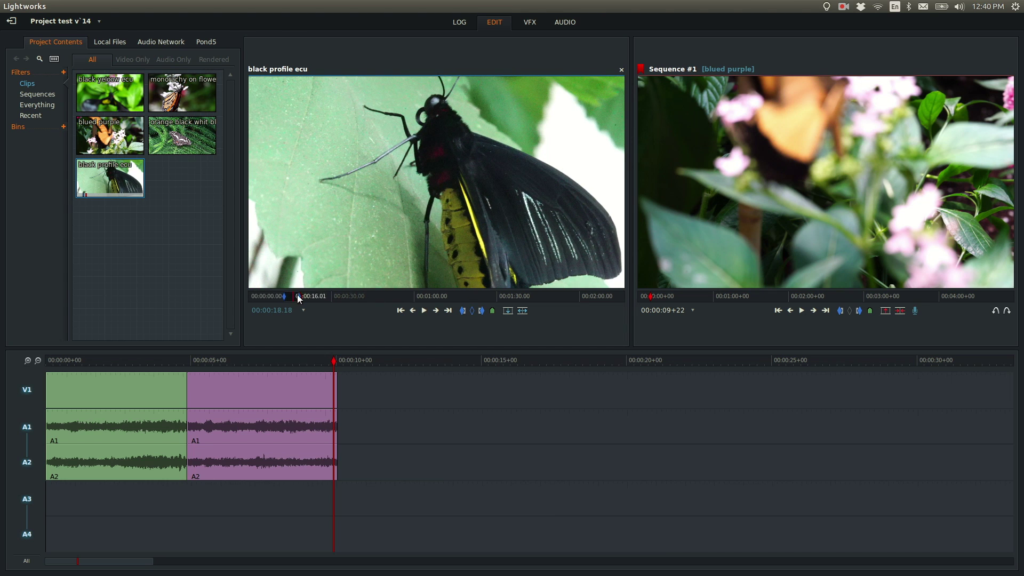
Insert the marked black profile ecu section into the sequence at 00:00:07+09, within the blued purple clip.
drag(376, 222, 343, 232)
mouse_move(254, 359)
mouse_down()
mouse_move(277, 361)
mouse_move(260, 360)
mouse_up()
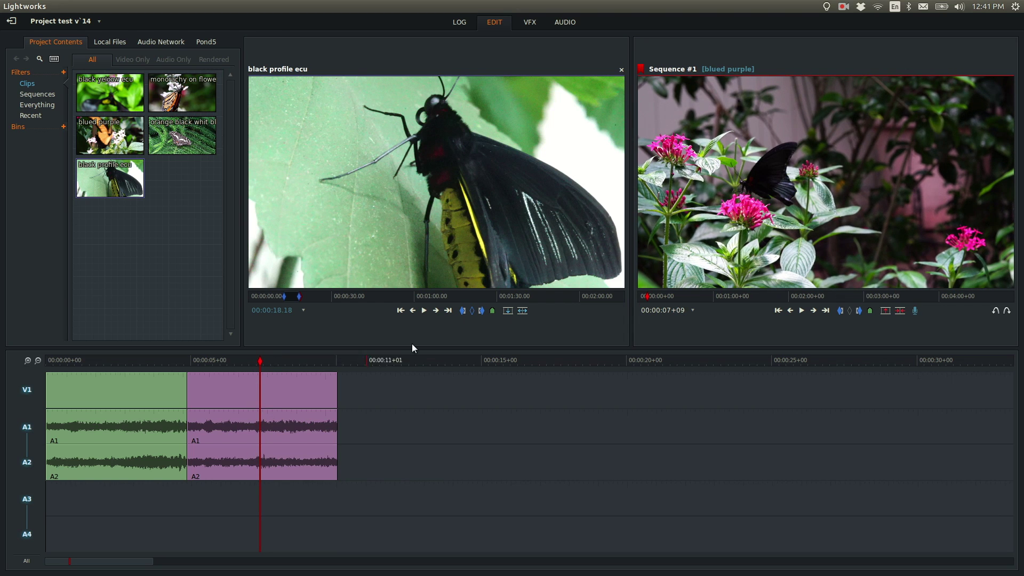
click(523, 311)
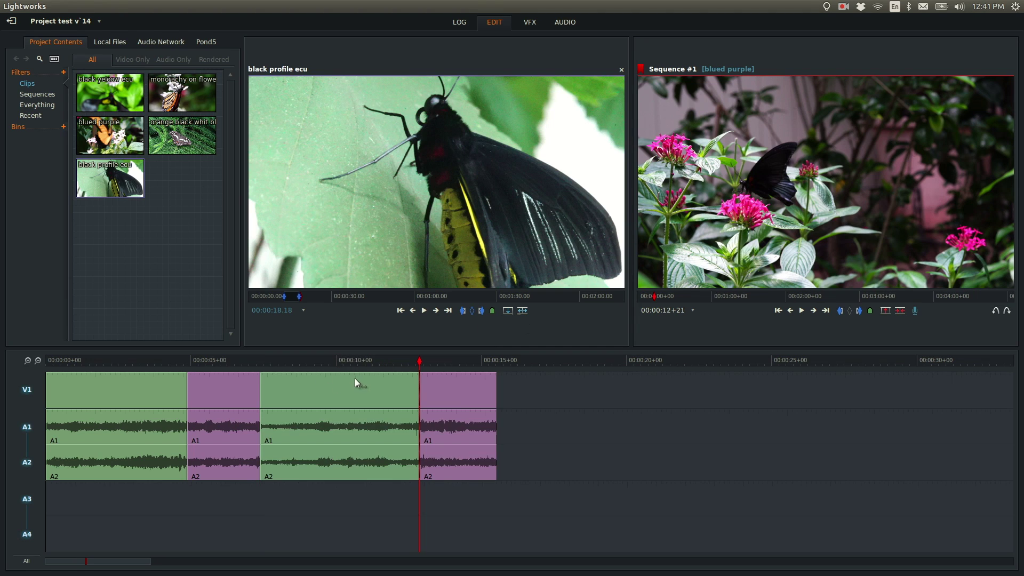
Overwrite the sequence from 00:00:15+07 with the marked black profile ecu section using Replace, and scrub through the edit.
mouse_move(473, 357)
mouse_down()
mouse_move(447, 360)
mouse_move(487, 360)
mouse_up()
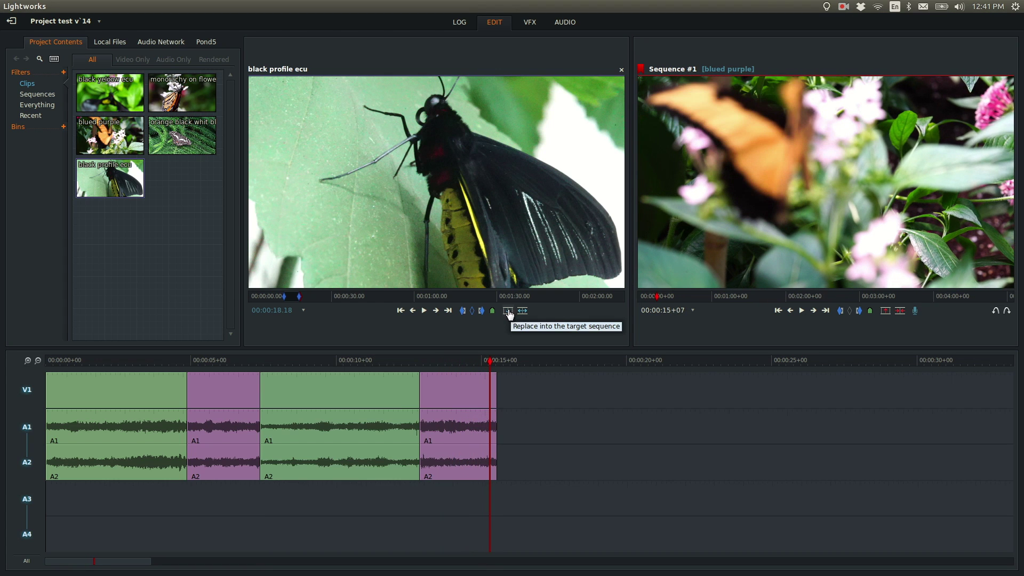
click(495, 379)
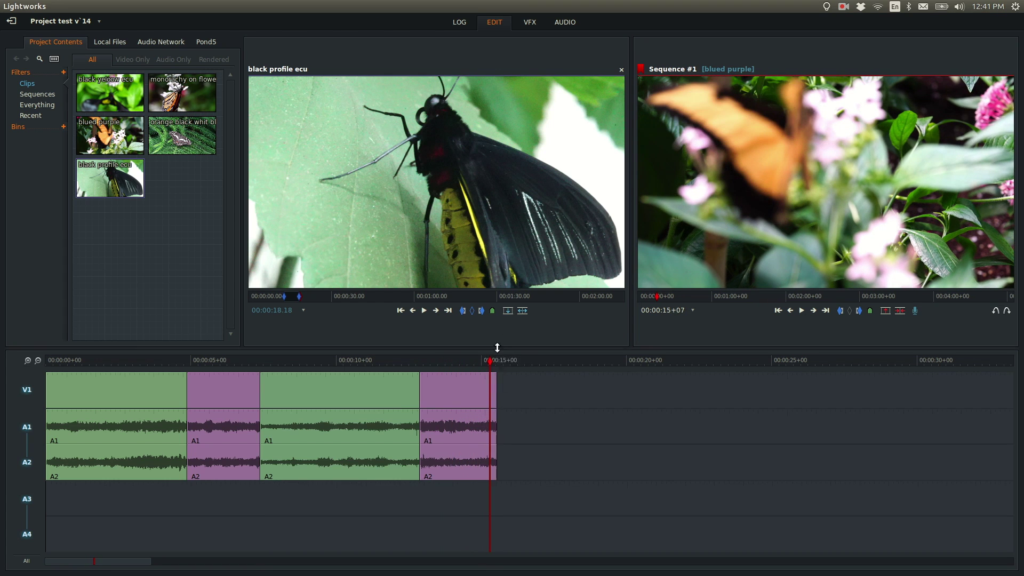
click(507, 311)
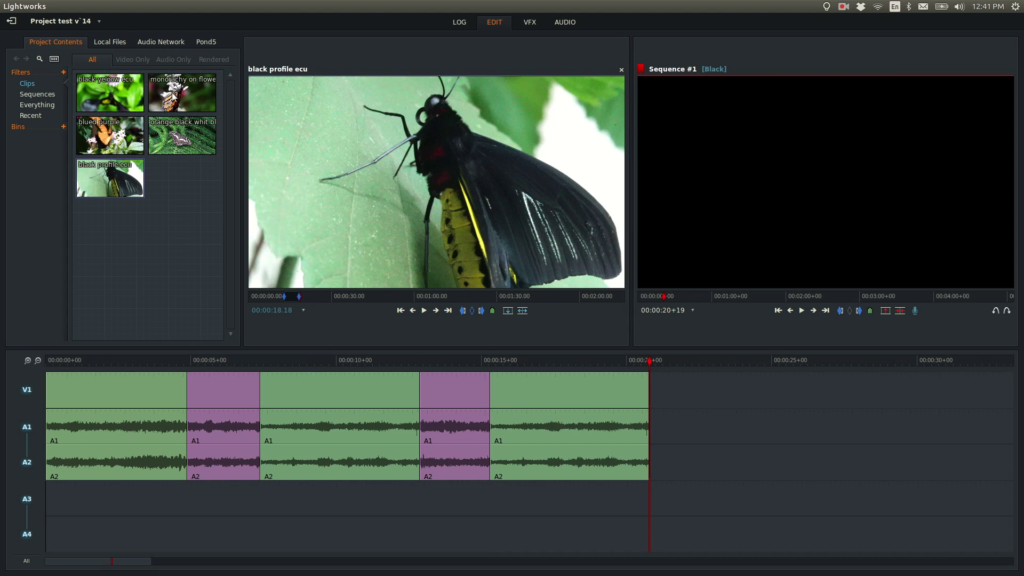
click(222, 362)
drag(224, 363, 558, 394)
Mark the orange black whit black clip from about 2 to about 5 seconds and append it to the end of the sequence.
click(176, 136)
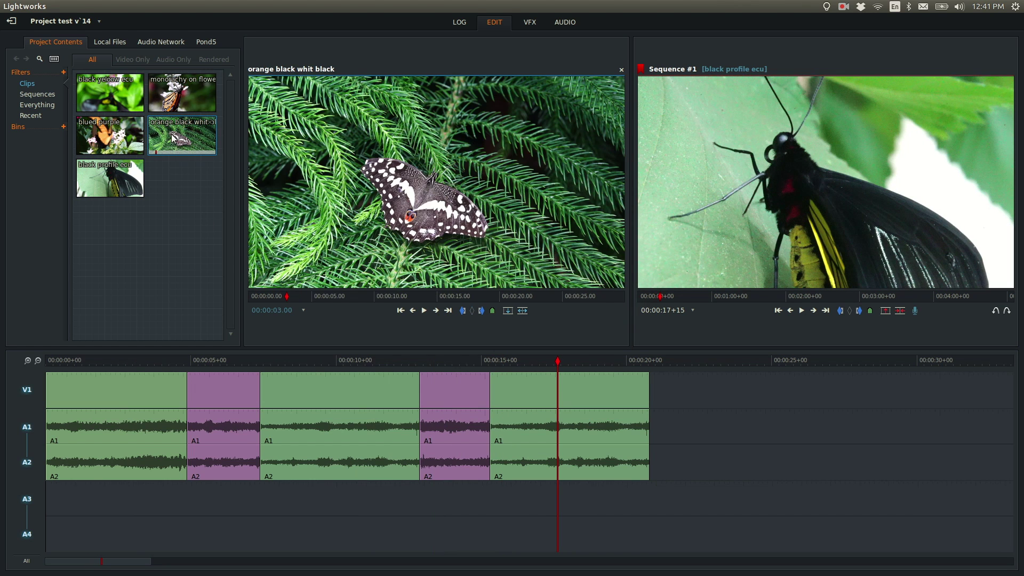
drag(159, 151, 152, 151)
key(space)
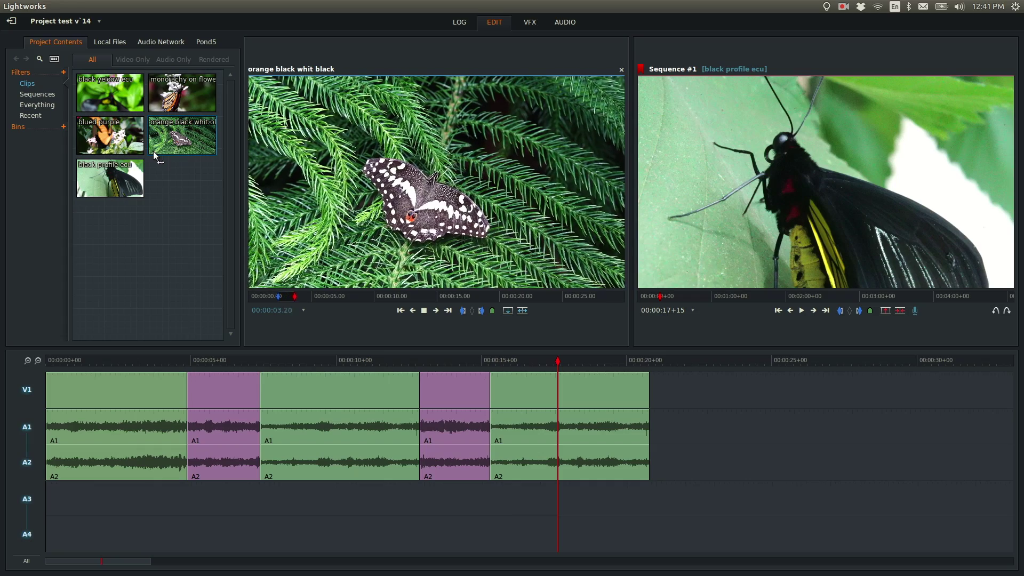
key(space)
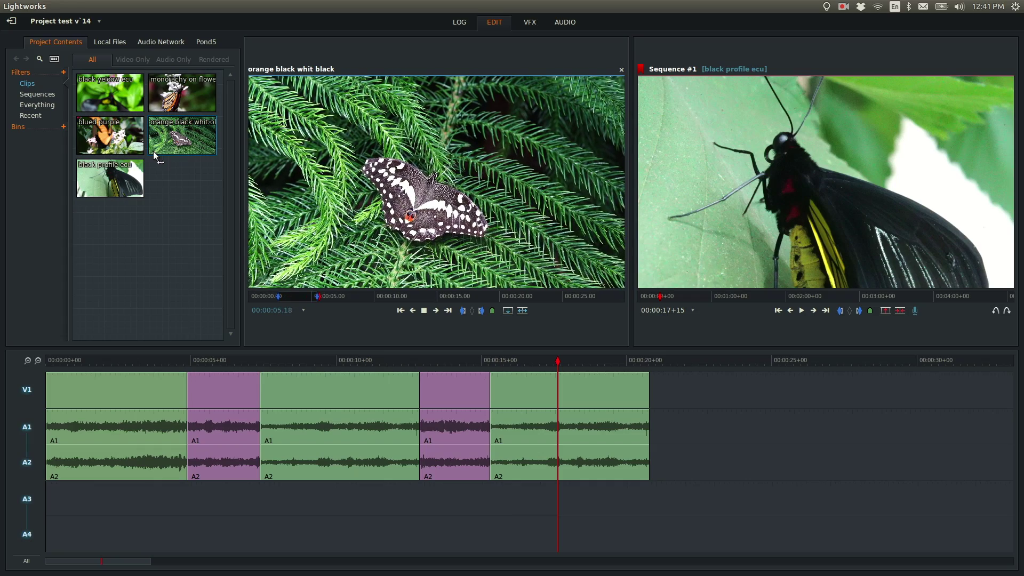
drag(440, 221, 656, 385)
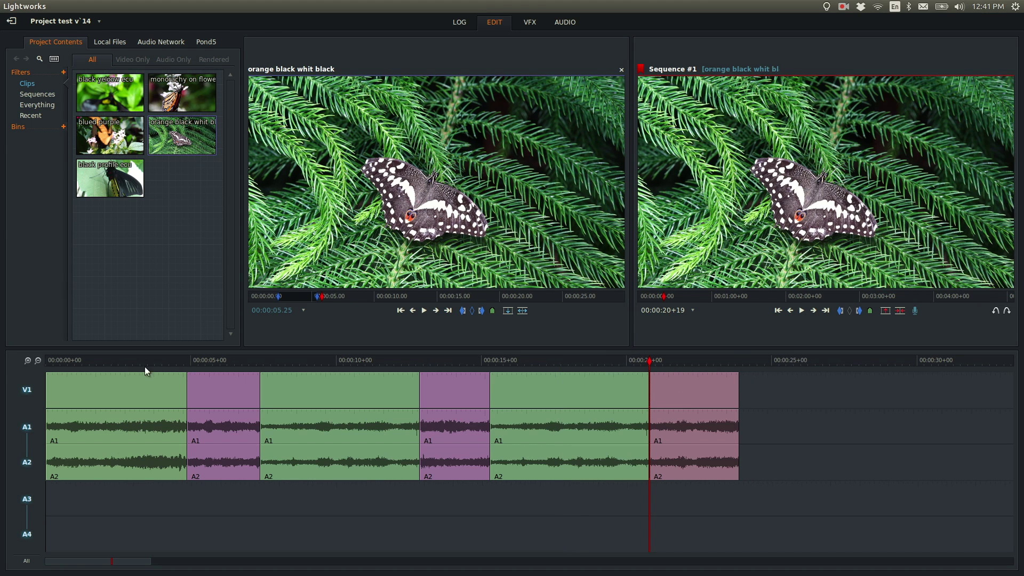
Roll the cut between the second blued purple section and the black profile ecu section after it to 00:00:16+13.
drag(152, 360, 445, 355)
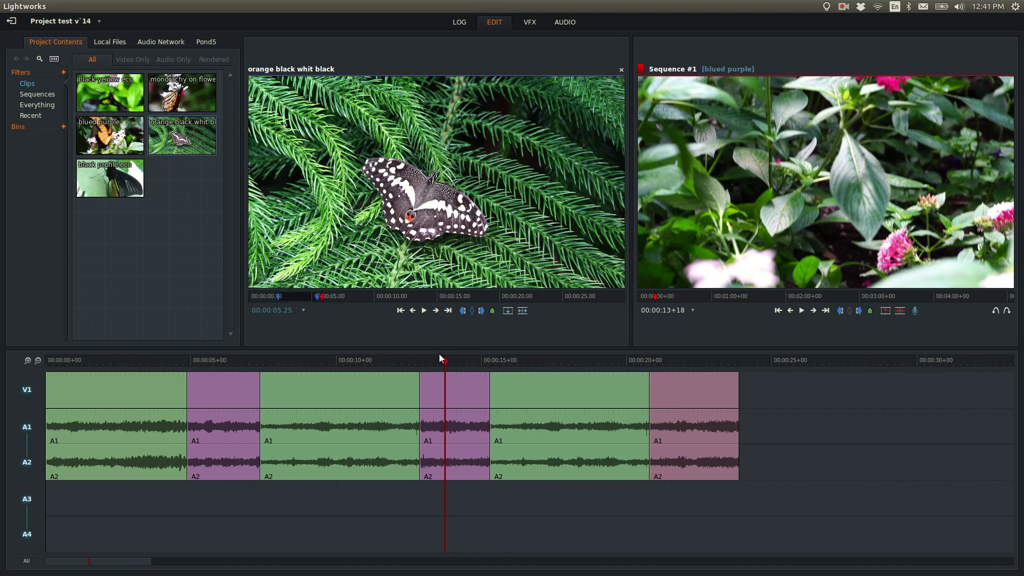
drag(460, 361, 481, 358)
click(490, 382)
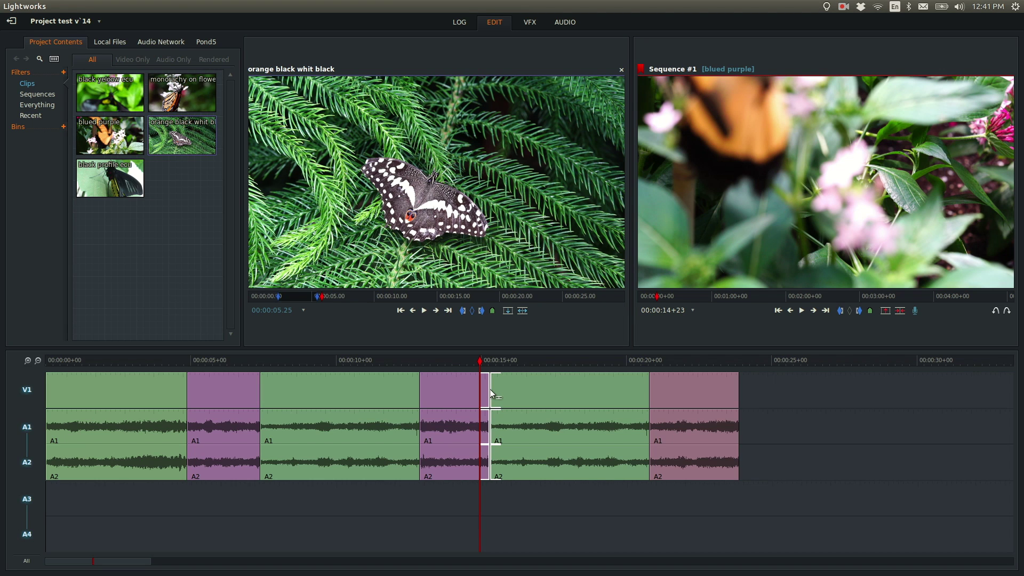
mouse_move(496, 365)
mouse_down()
mouse_move(486, 368)
mouse_move(501, 376)
mouse_up()
click(499, 395)
click(490, 395)
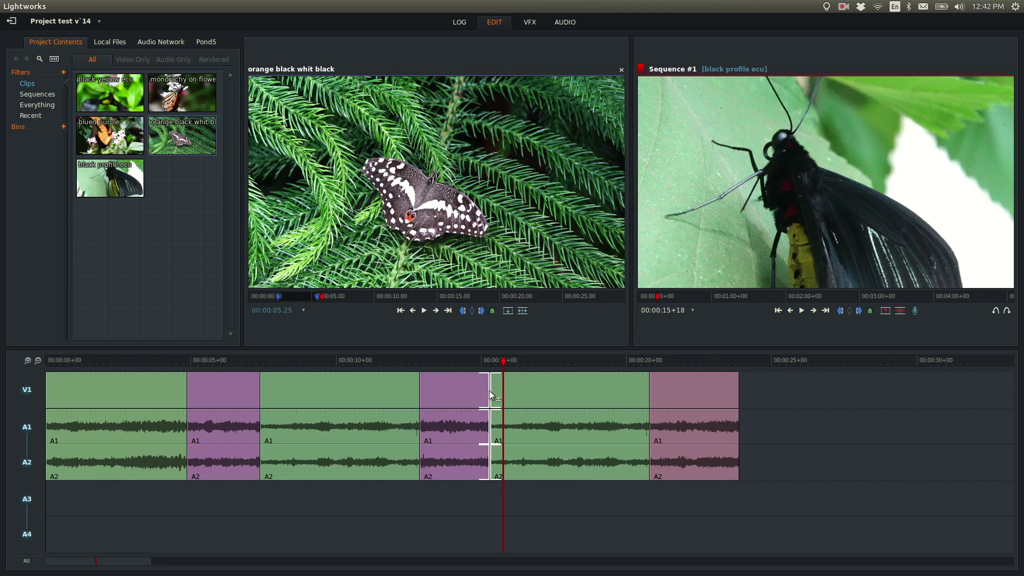
click(488, 391)
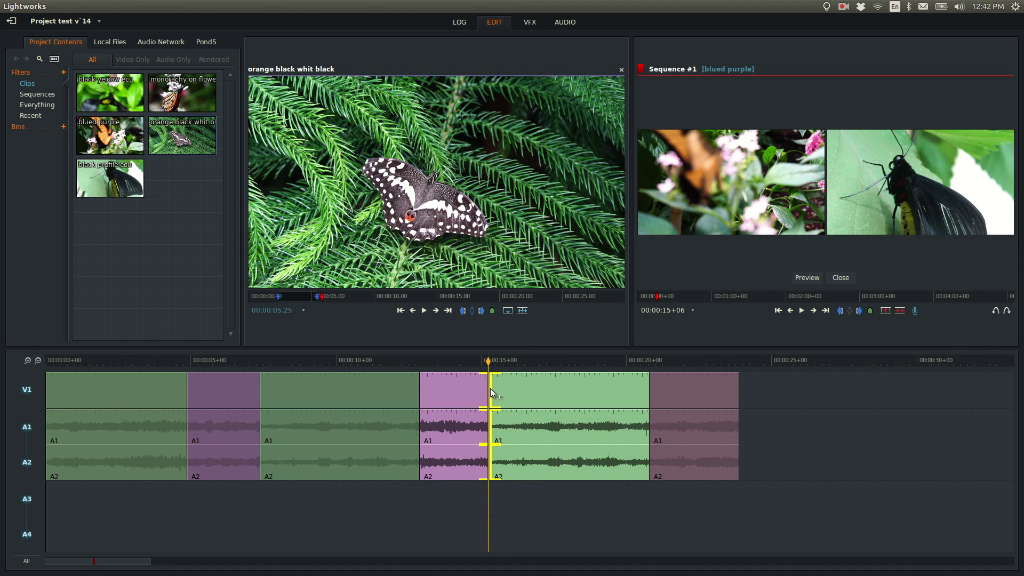
drag(492, 393, 527, 392)
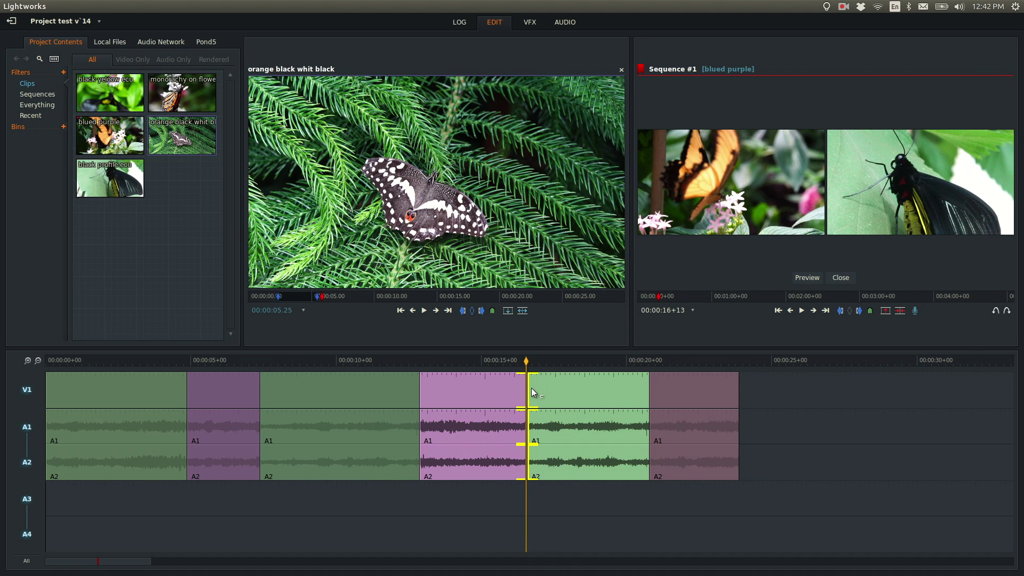
click(841, 278)
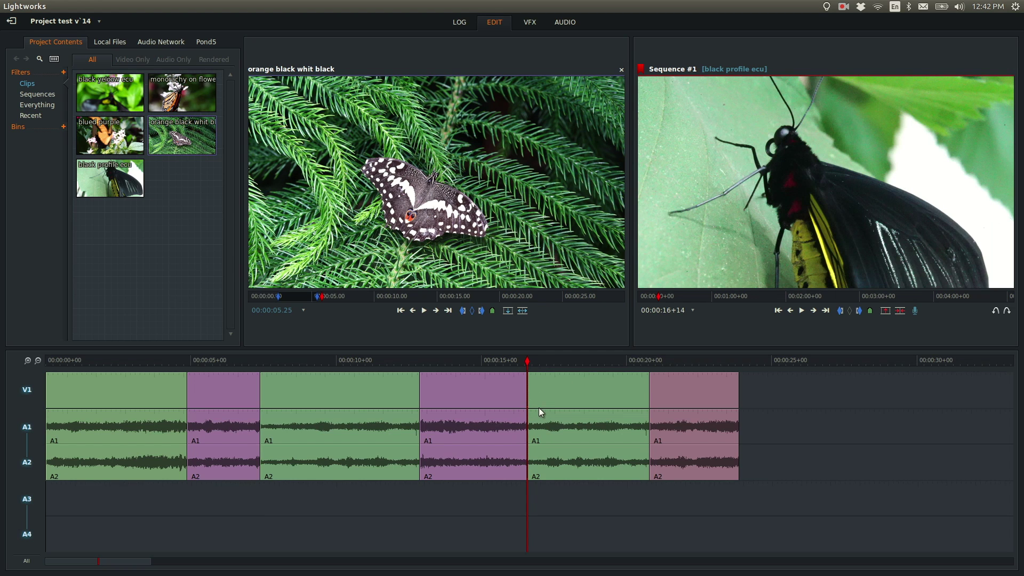
Roll the cut between the second blued purple section and the last black profile ecu section back to 00:00:15+14.
click(528, 396)
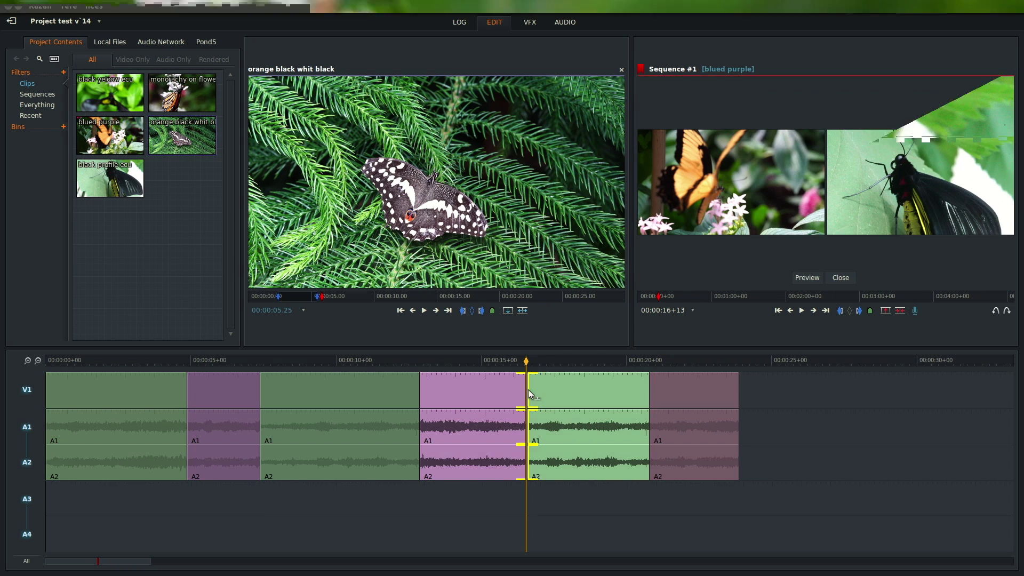
drag(528, 397, 499, 394)
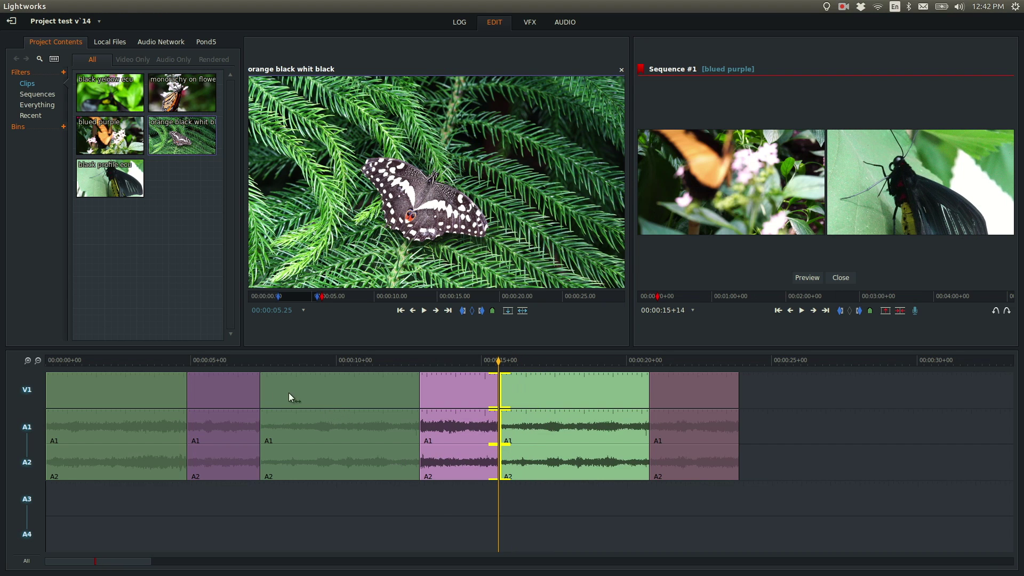
Roll the cut between the second blued purple section and the last black profile ecu section forward to 00:00:16+18 and finish trimming.
drag(265, 391, 299, 394)
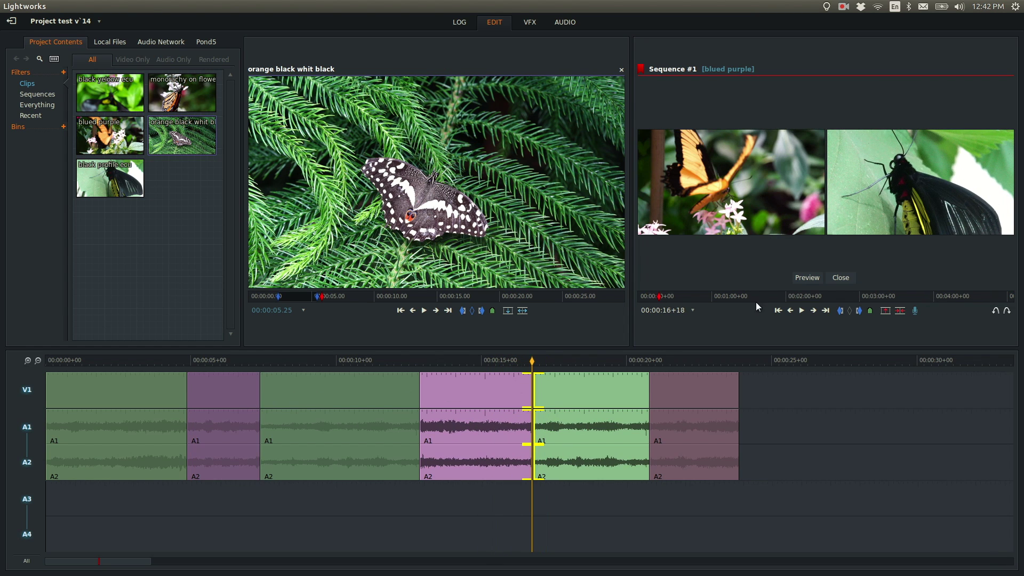
click(840, 278)
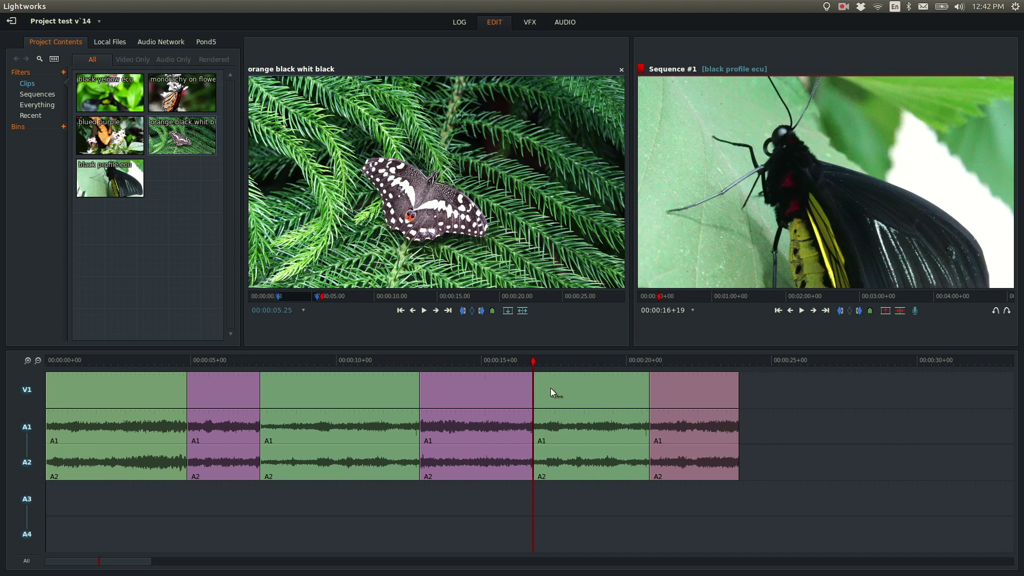
Trim only the end of the second blued purple section, extending it to 00:00:18+00 and shortening it to 00:00:16+16.
click(523, 390)
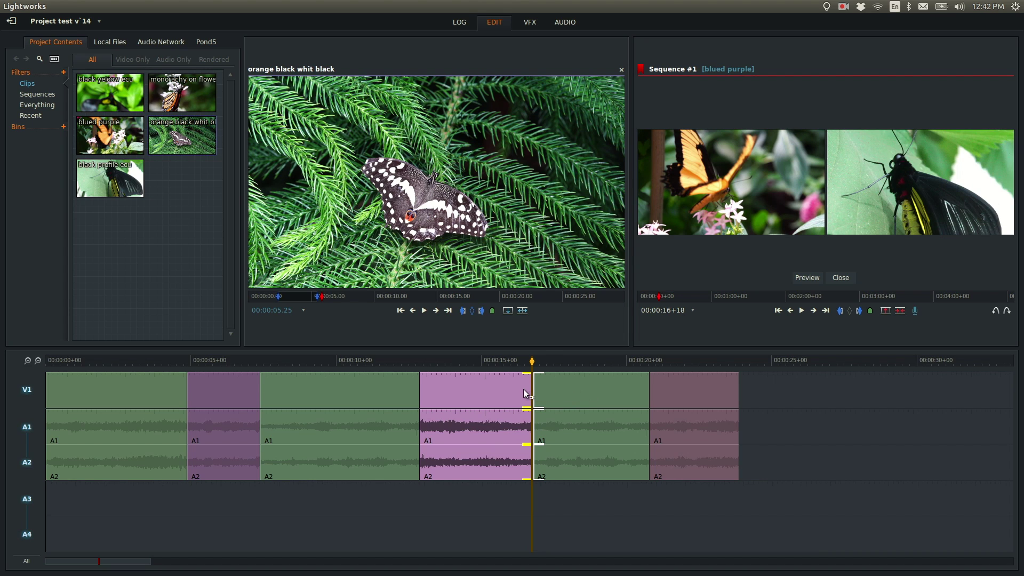
mouse_move(523, 389)
mouse_down()
mouse_move(502, 392)
mouse_move(559, 388)
mouse_move(528, 392)
mouse_up()
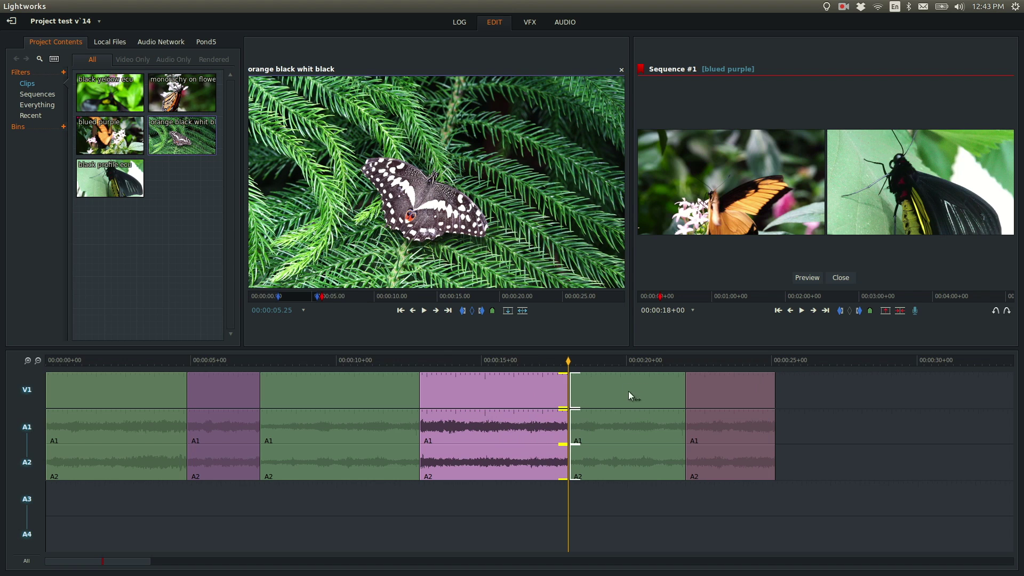
drag(555, 390, 516, 403)
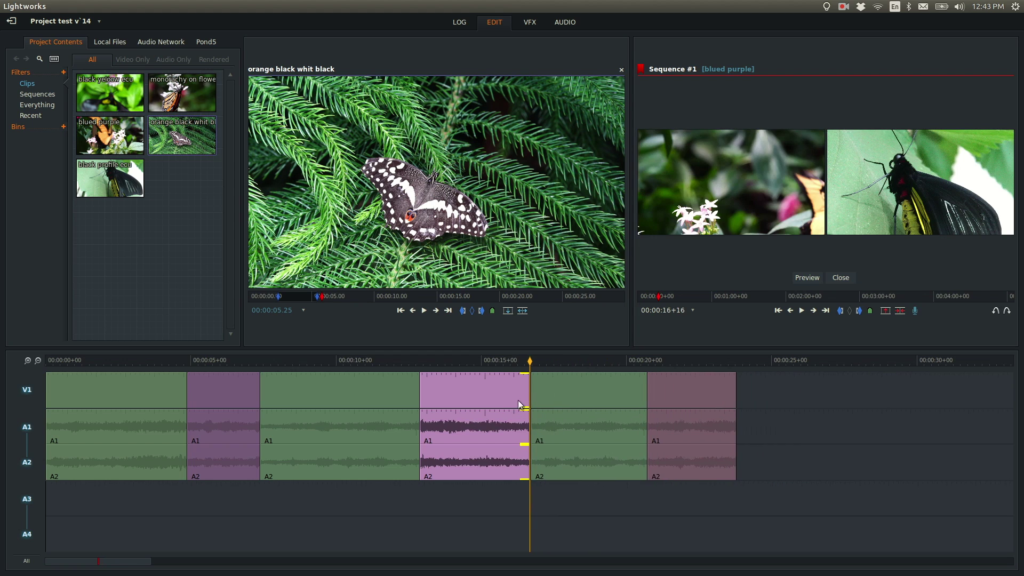
click(841, 278)
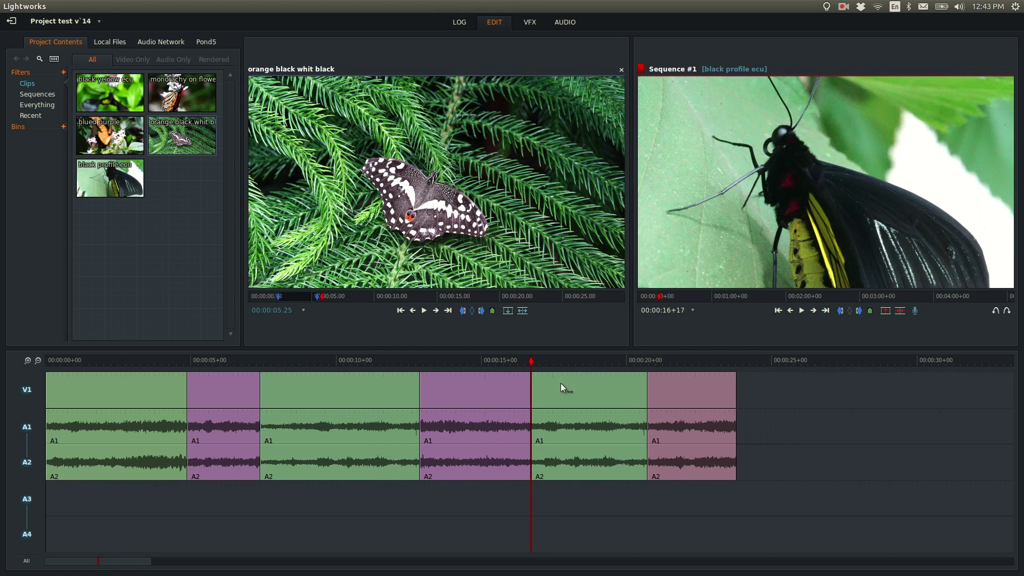
Trim only the start of the last black profile ecu section during playback, extending the section to end at about 23 seconds.
click(541, 390)
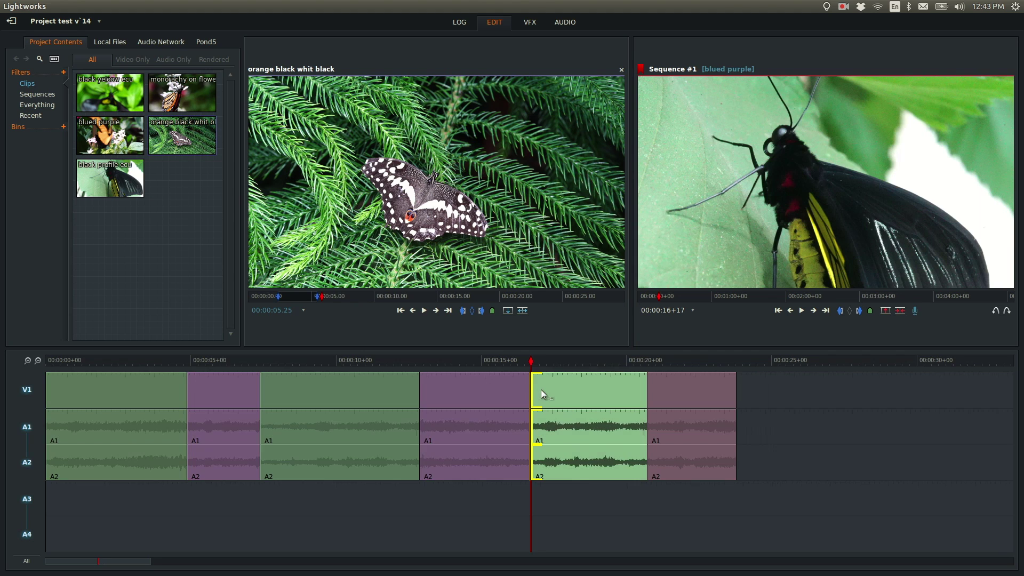
drag(541, 389, 603, 389)
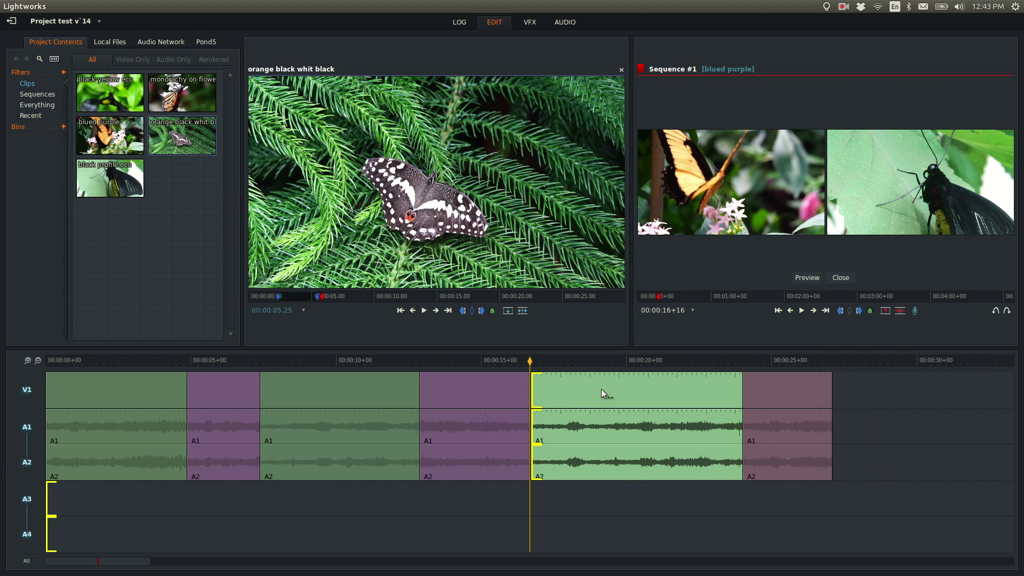
key(space)
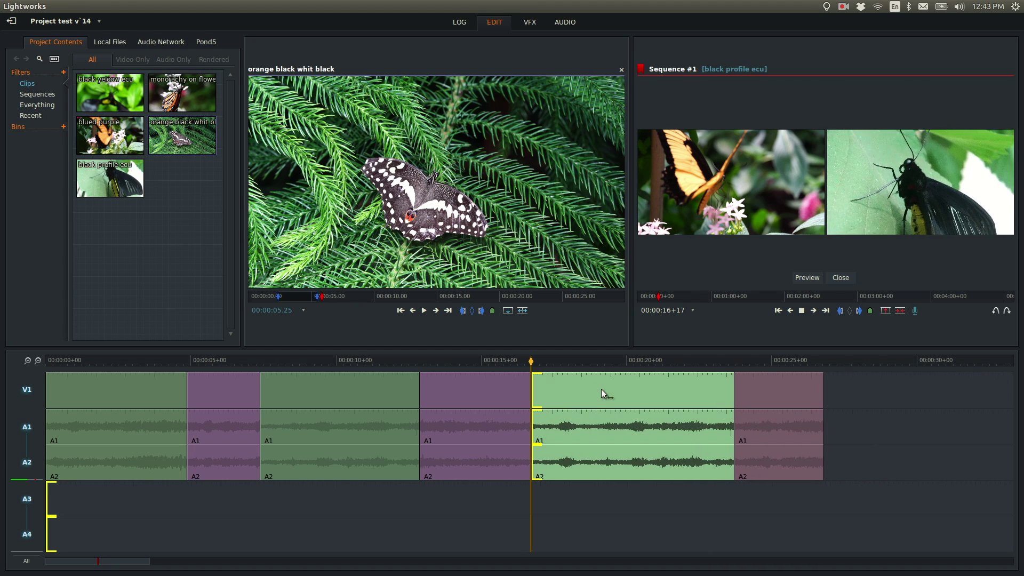
key(space)
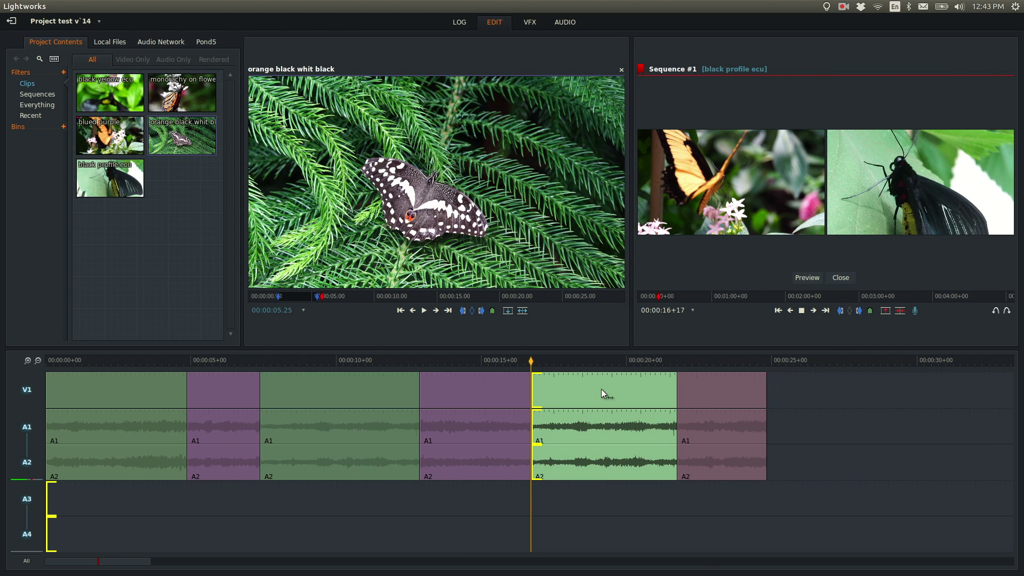
key(j)
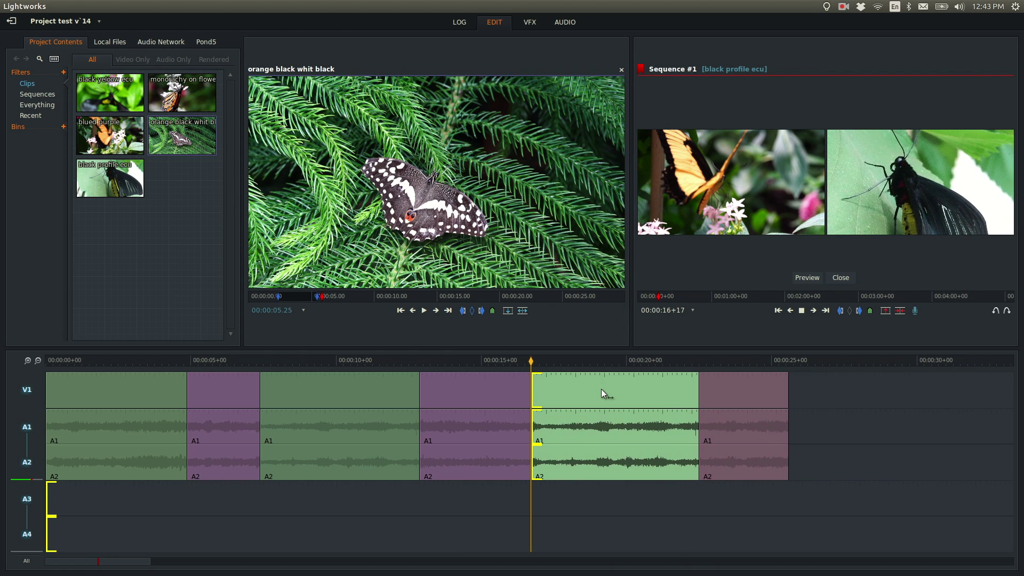
key(k)
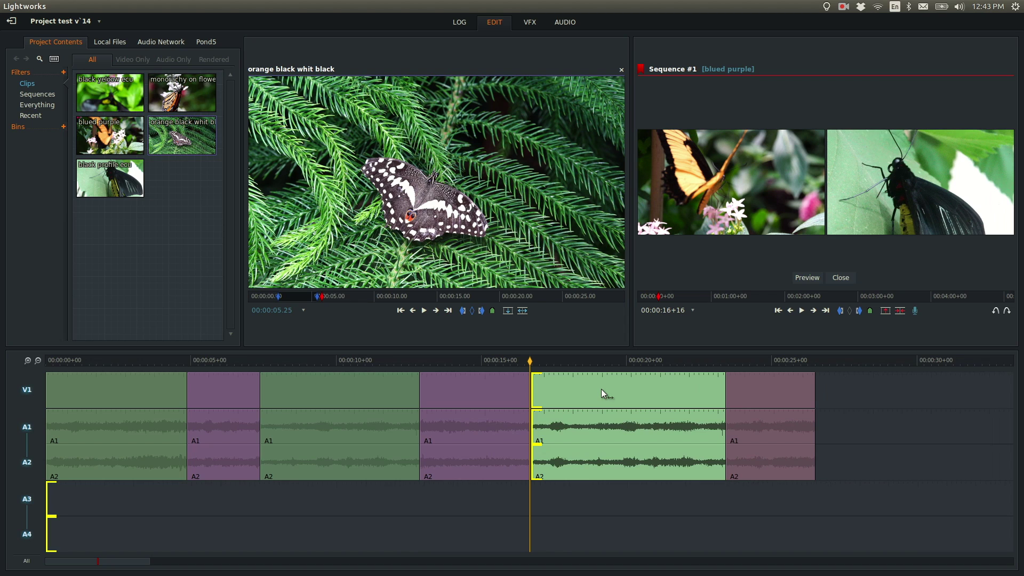
Nudge the start of the last black profile ecu section frame by frame until the section ends at 00:00:23+12, and finish trimming.
key(Left)
key(Left)
key(Left)
key(Left)
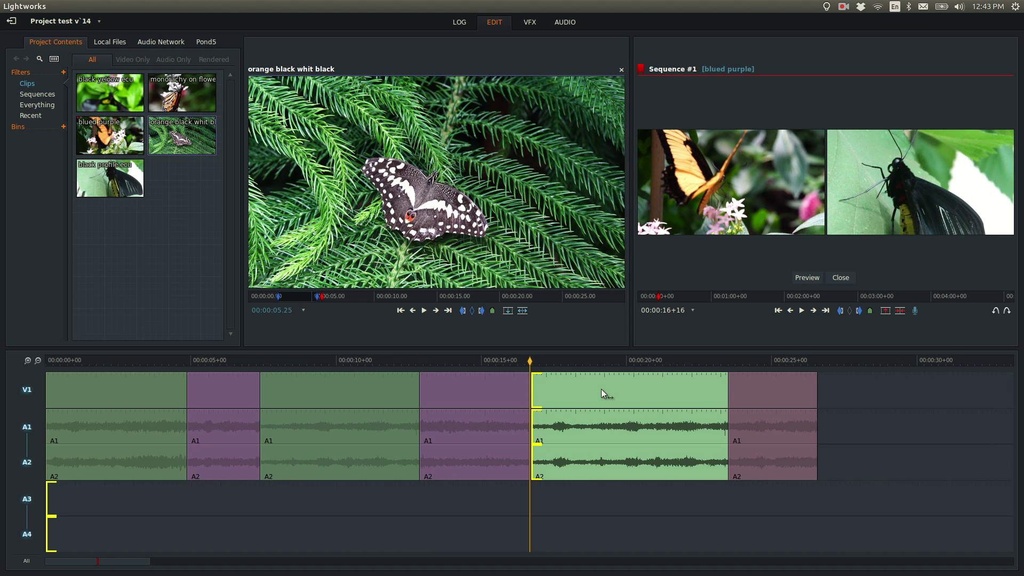
key(Left)
key(Left)
key(Left)
key(Left)
key(Left)
key(Left)
key(Left)
key(Right)
key(Right)
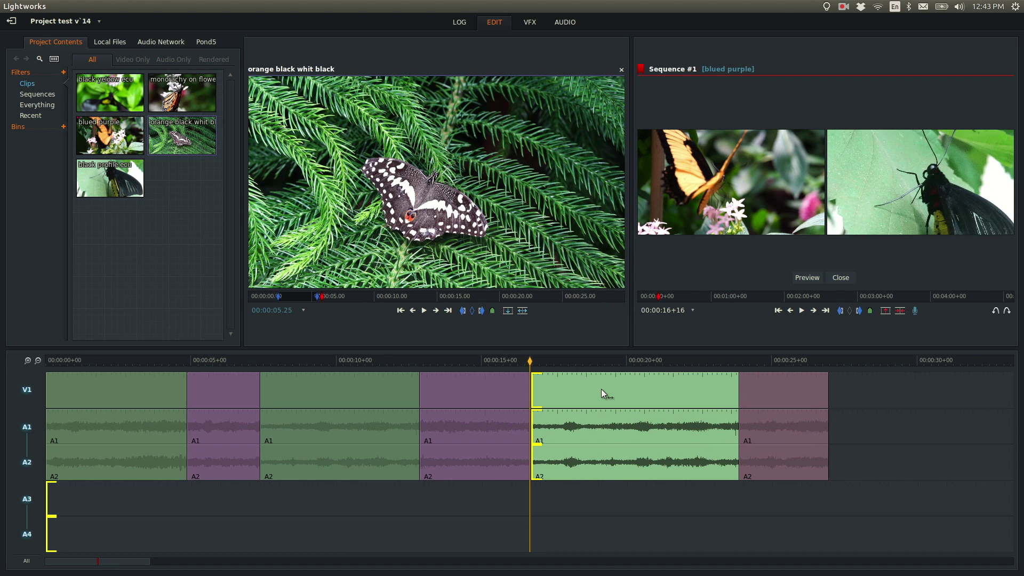
key(Right)
key(Right)
key(Right)
key(Right)
key(Right)
key(Right)
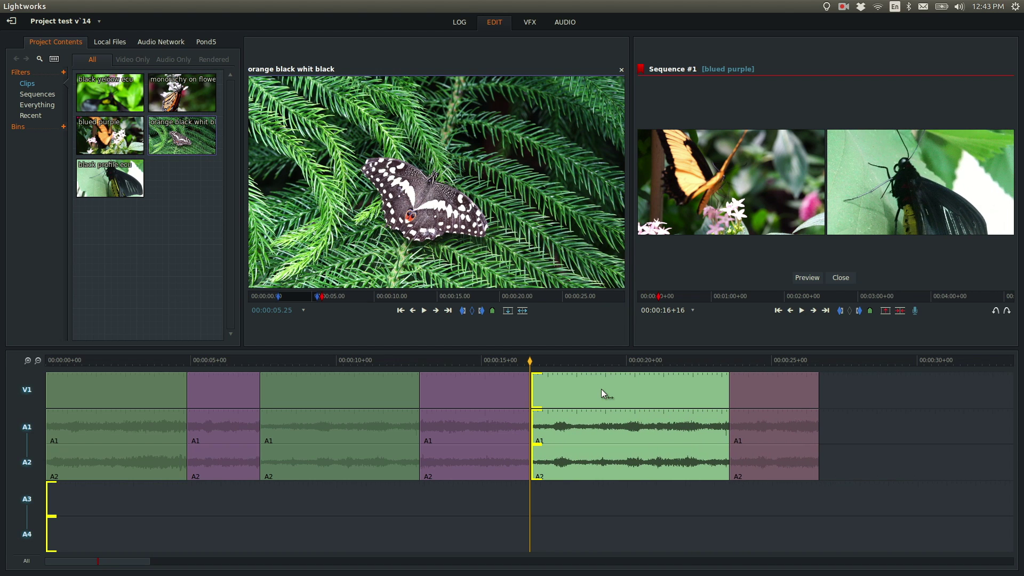
click(841, 278)
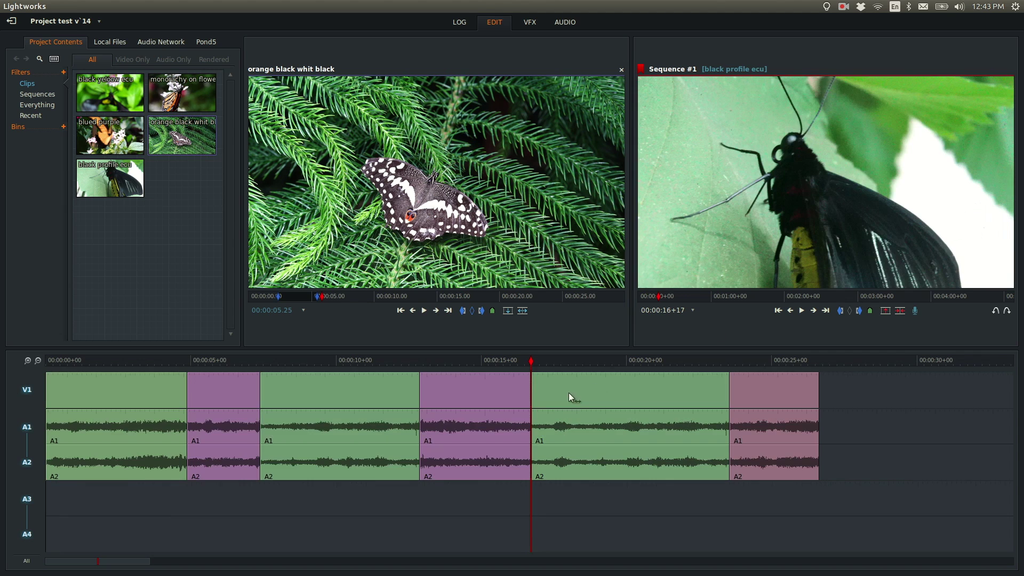
Roll the cut between the second blued purple section and the last black profile ecu section to 00:00:17+12 during playback.
click(530, 392)
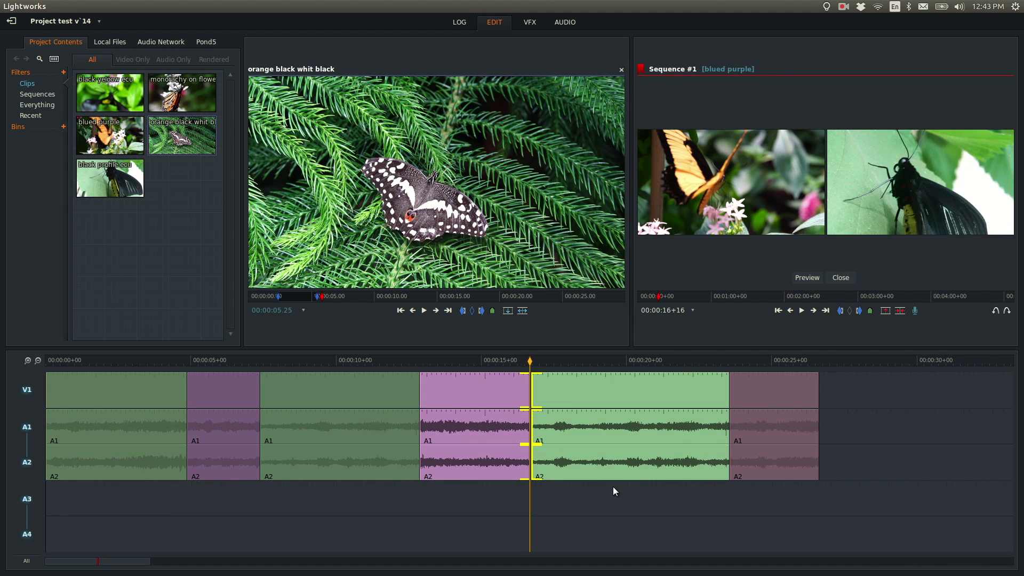
key(space)
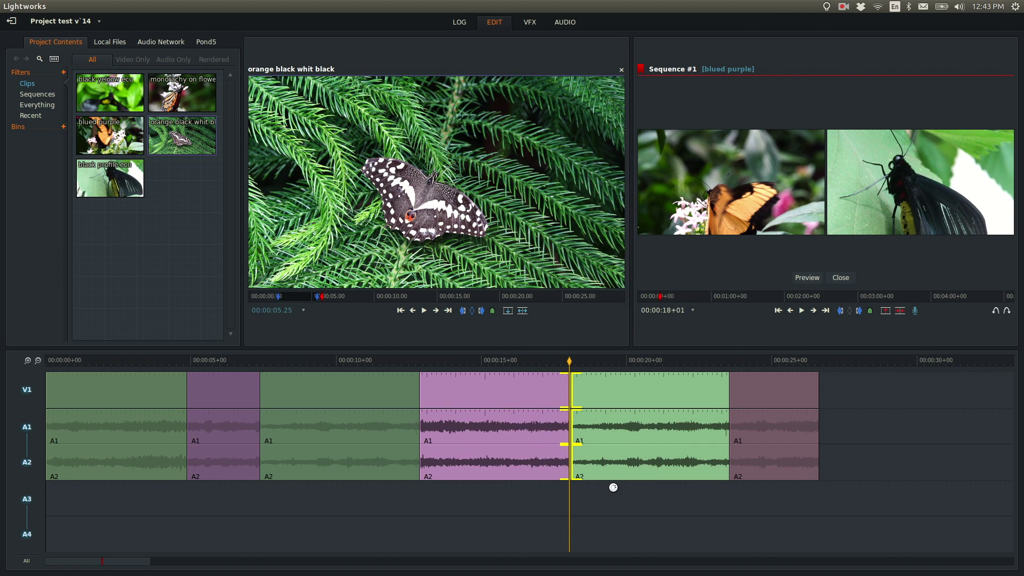
key(space)
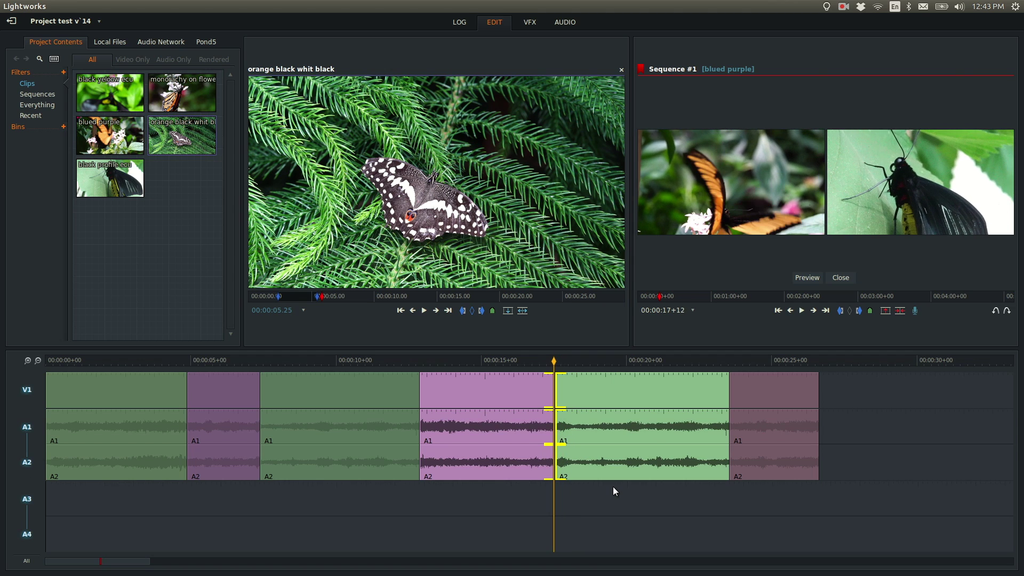
Nudge the rolled cut frame by frame in both directions to 00:00:17+10 and finish trimming.
key(Left)
key(Left)
key(Left)
key(Left)
key(Left)
key(Left)
key(Left)
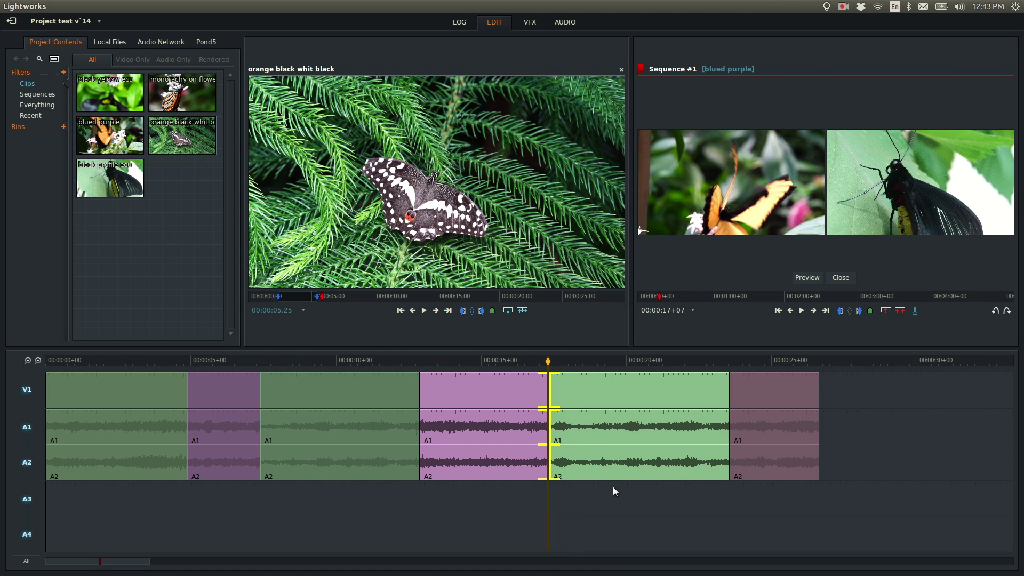
key(Right)
key(Right)
key(Right)
key(Right)
key(Right)
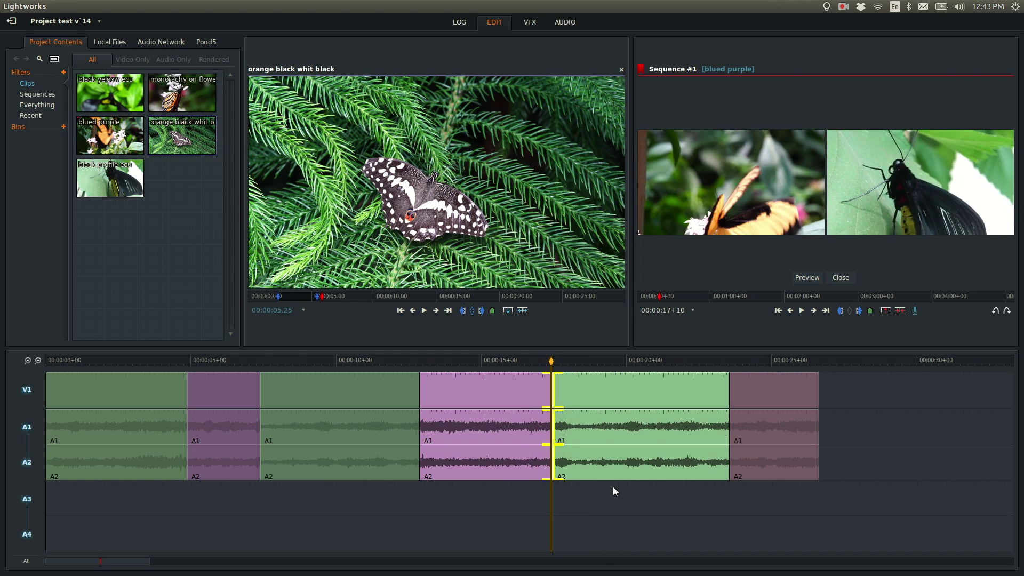
key(Escape)
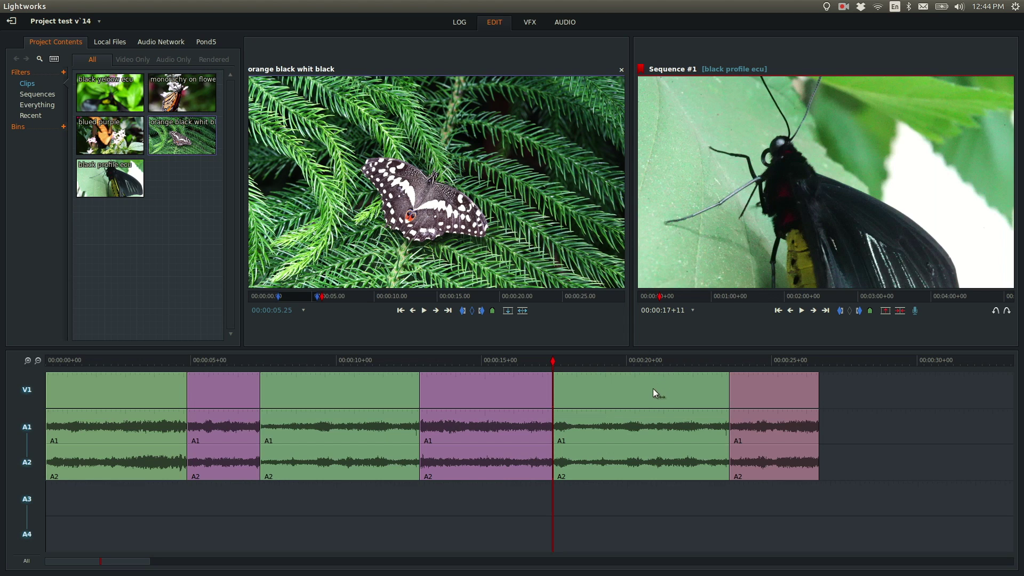
Slide the second blued purple section between its black profile ecu neighbours, adjusting both cuts together so it starts at 00:00:13+01.
click(553, 387)
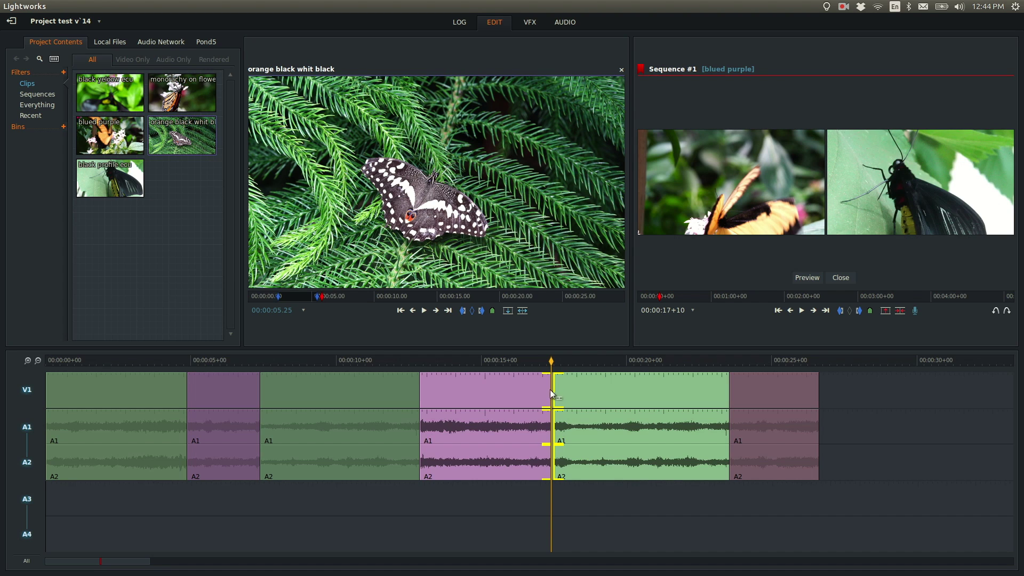
click(411, 392)
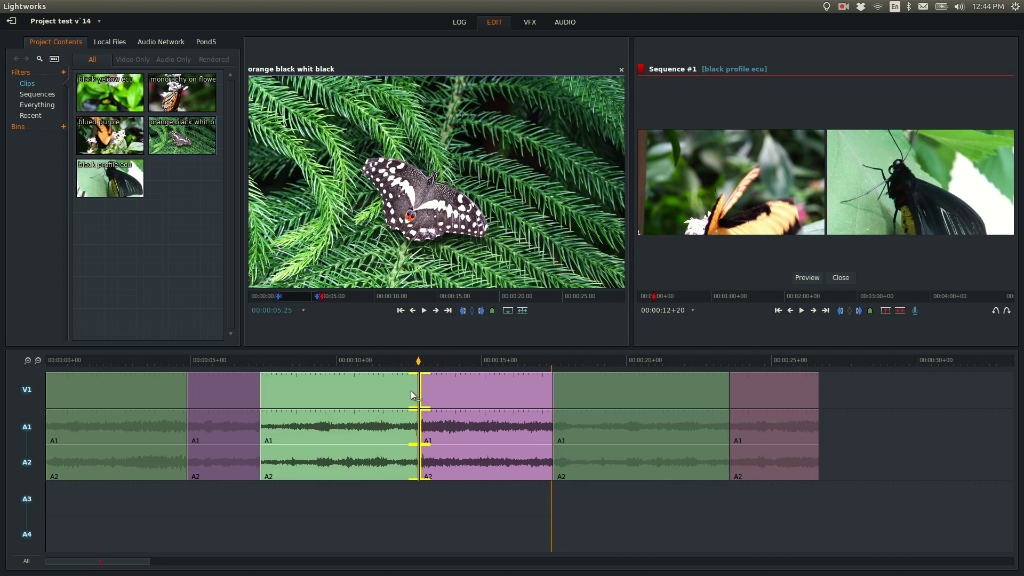
ctrl+click(555, 397)
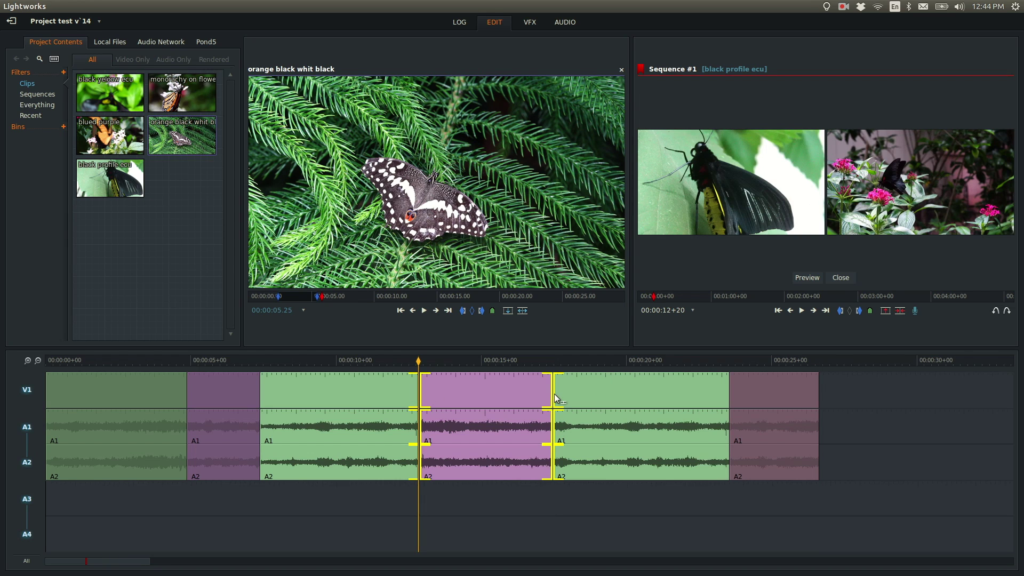
key(space)
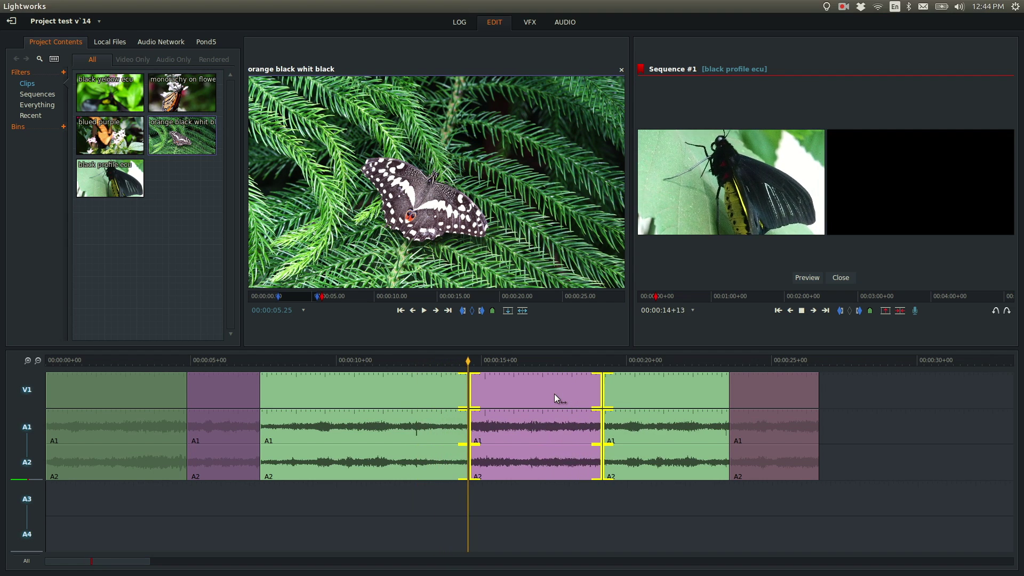
drag(554, 395, 475, 405)
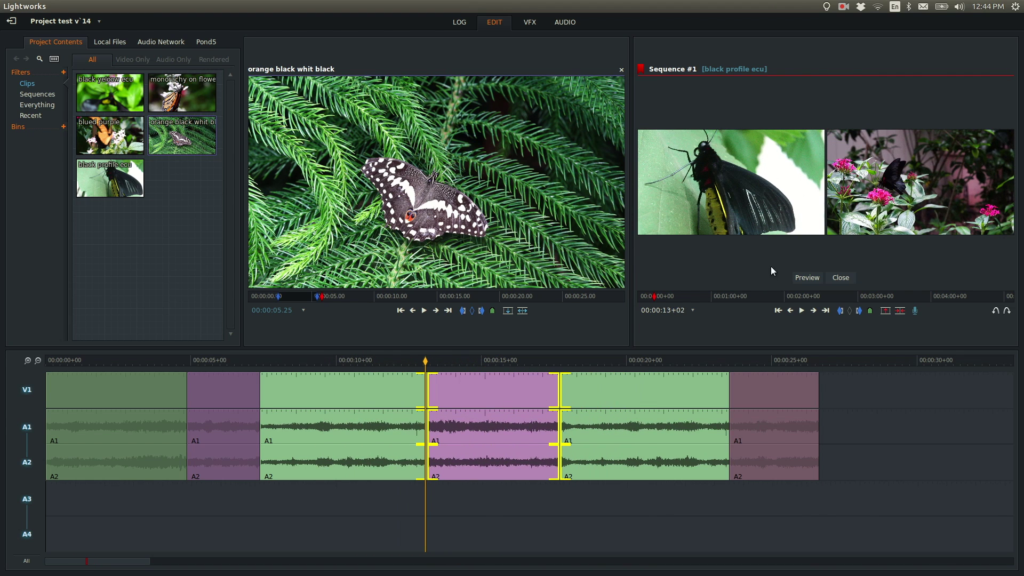
click(840, 277)
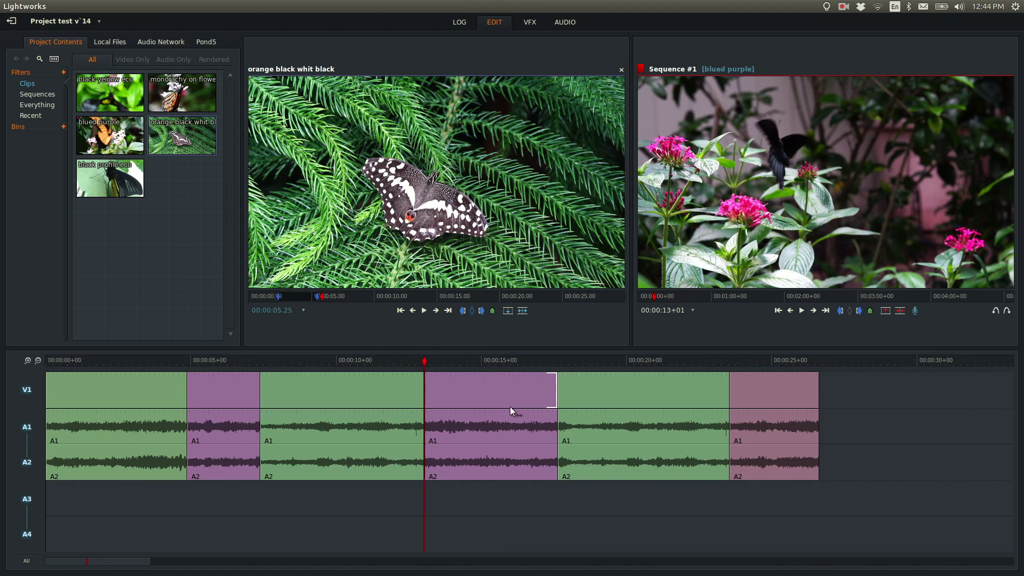
Try trimming the end of the first blued purple section to 00:00:06+04 together with the start of the second one, and undo it.
click(414, 392)
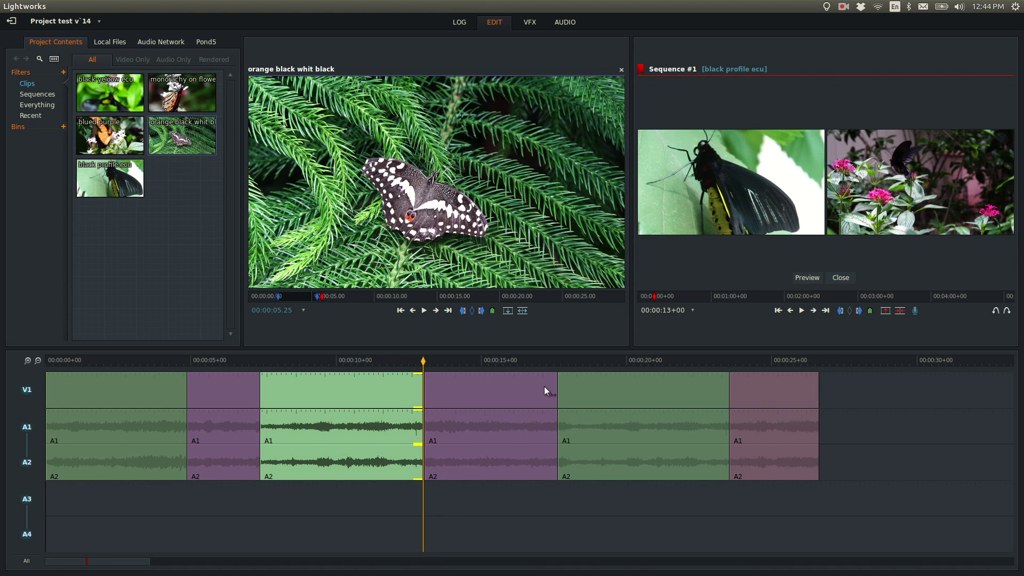
click(249, 391)
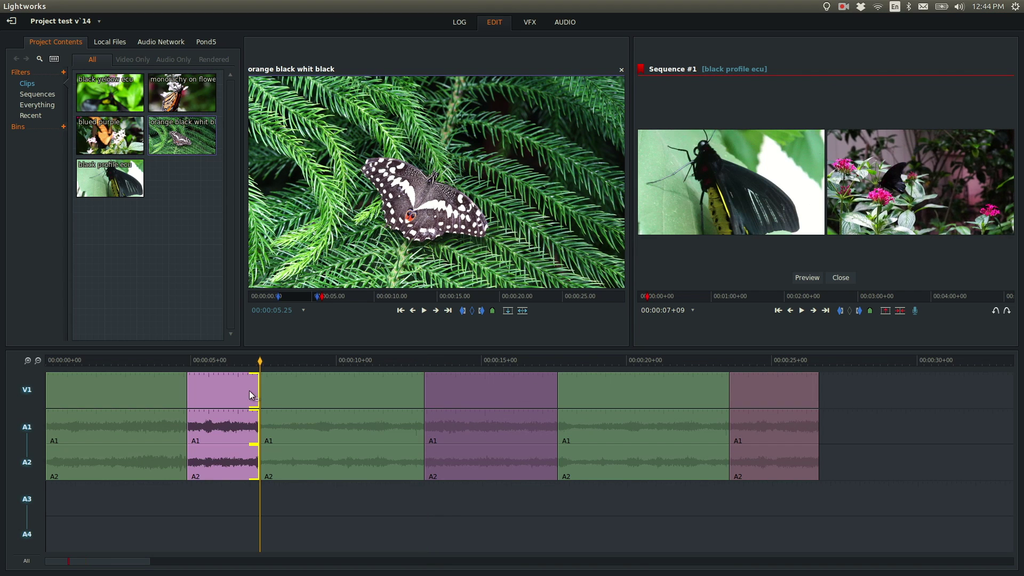
click(433, 392)
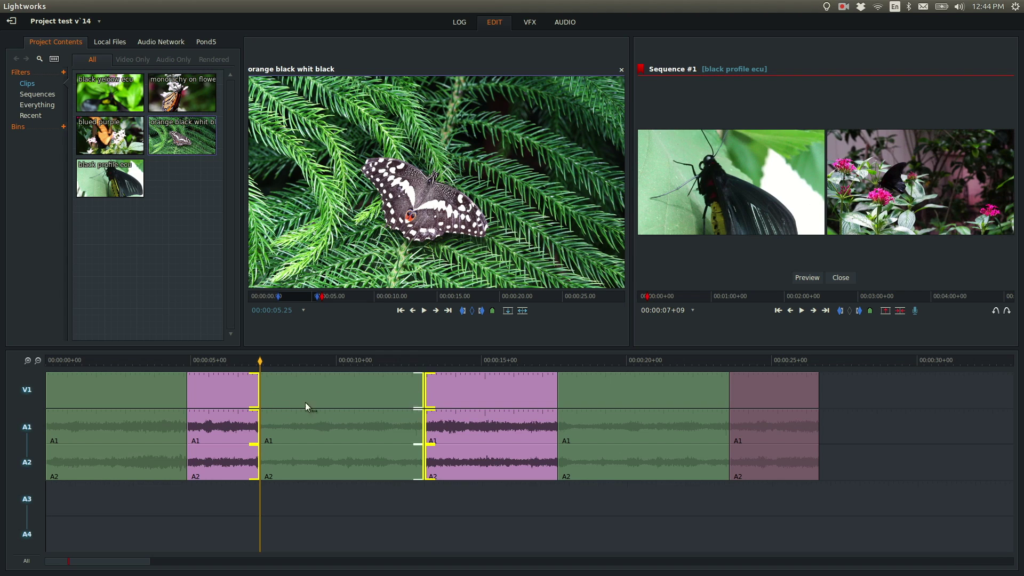
drag(478, 393, 565, 402)
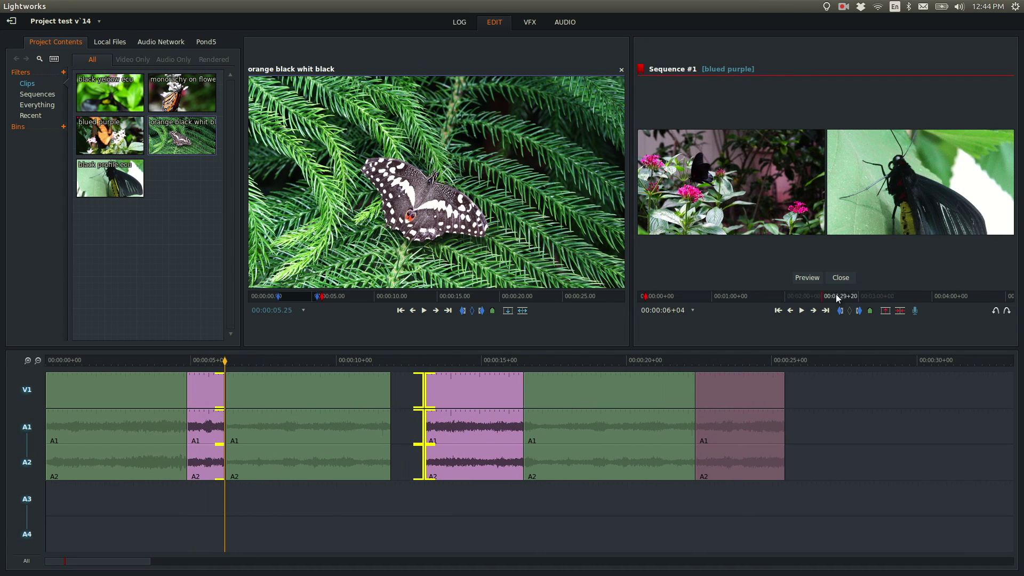
click(840, 277)
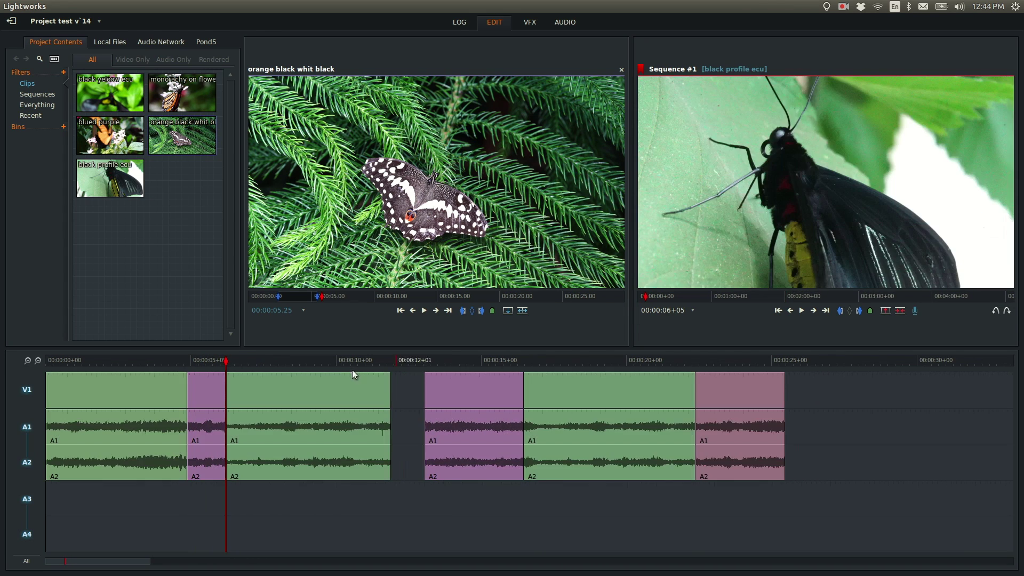
click(995, 311)
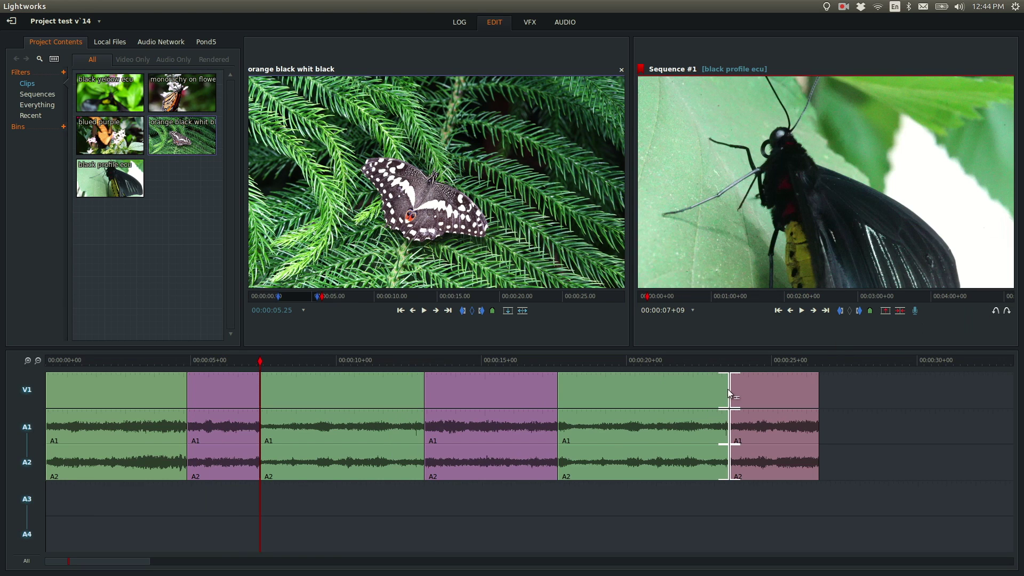
Roll the first cut and both cuts around the last black profile ecu section earlier together, until the first reaches 00:00:02+20, and finish trimming.
click(705, 392)
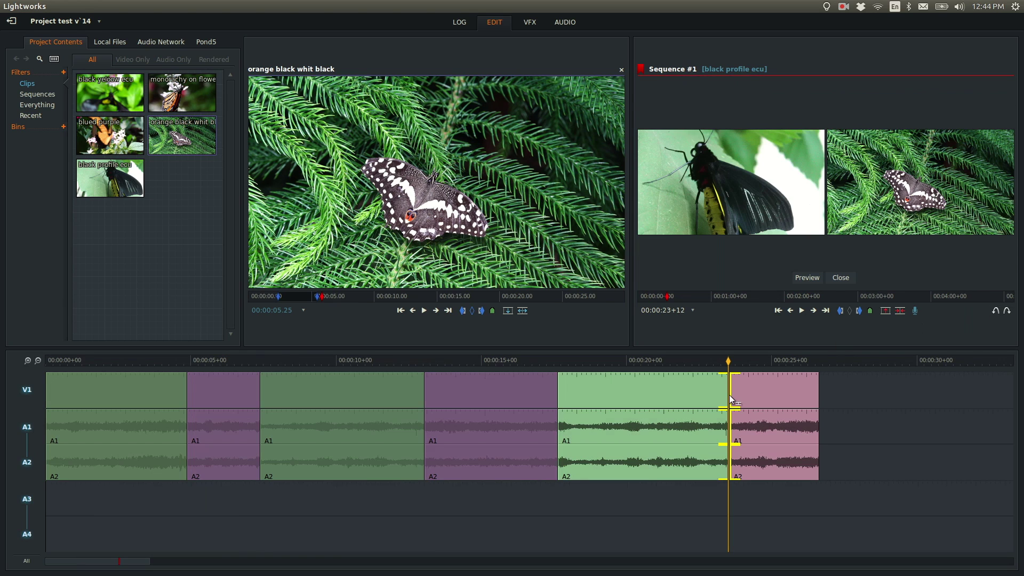
click(558, 397)
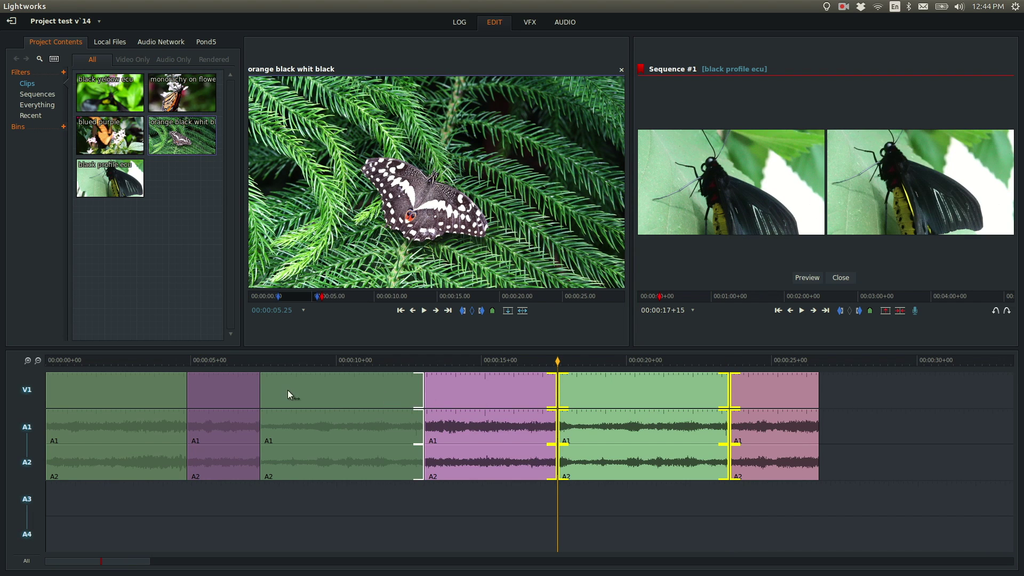
click(187, 393)
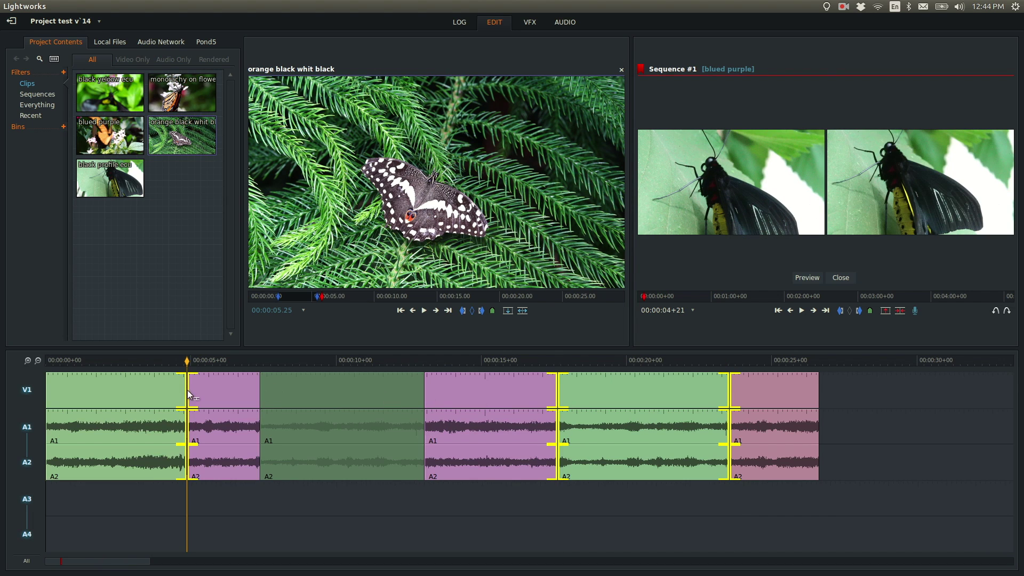
key(comma)
key(comma)
key(comma)
key(comma)
key(comma)
key(comma)
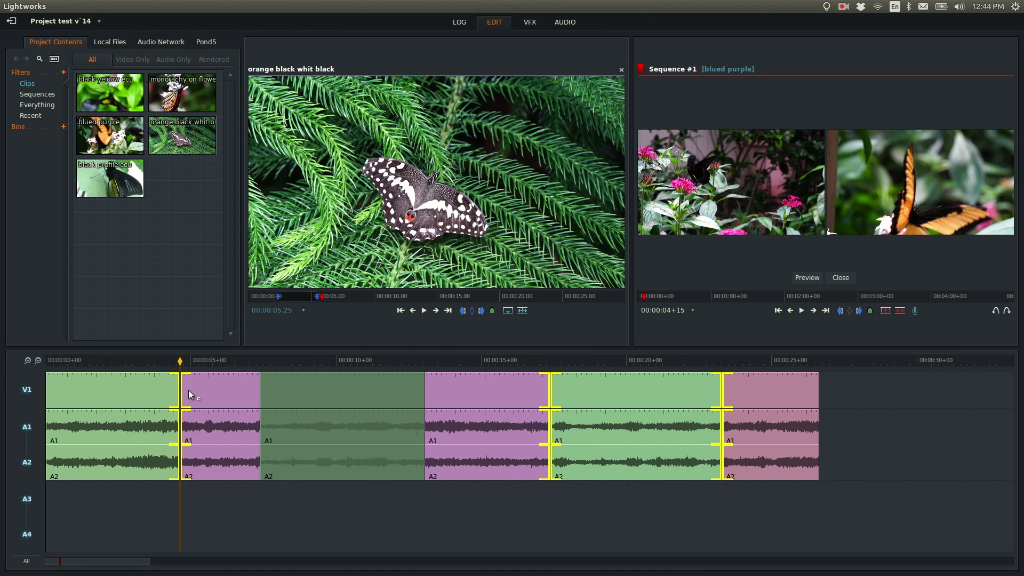
key(comma)
key(comma)
key(comma)
key(comma)
key(comma)
key(comma)
key(comma)
key(comma)
key(comma)
key(comma)
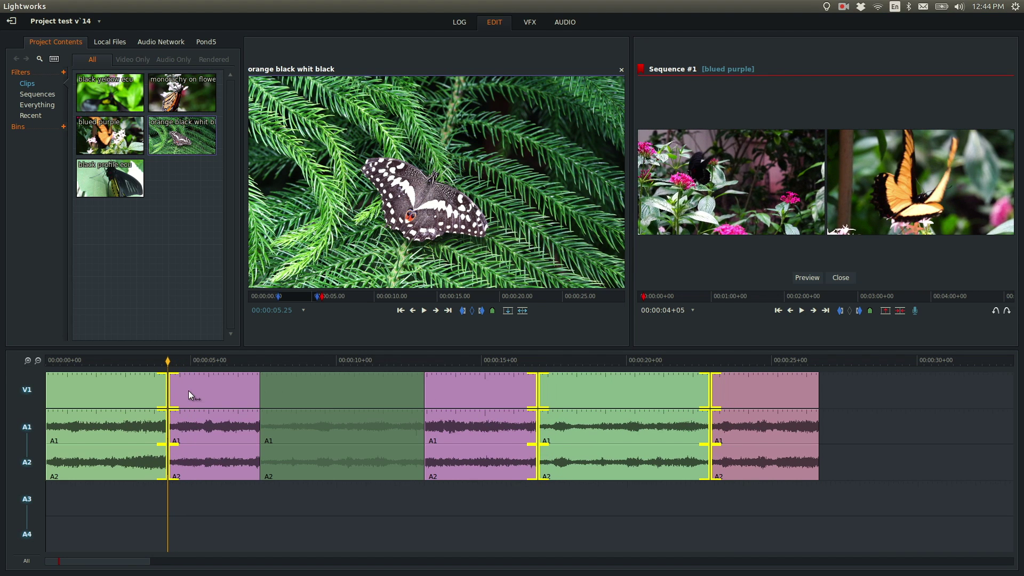
key(j)
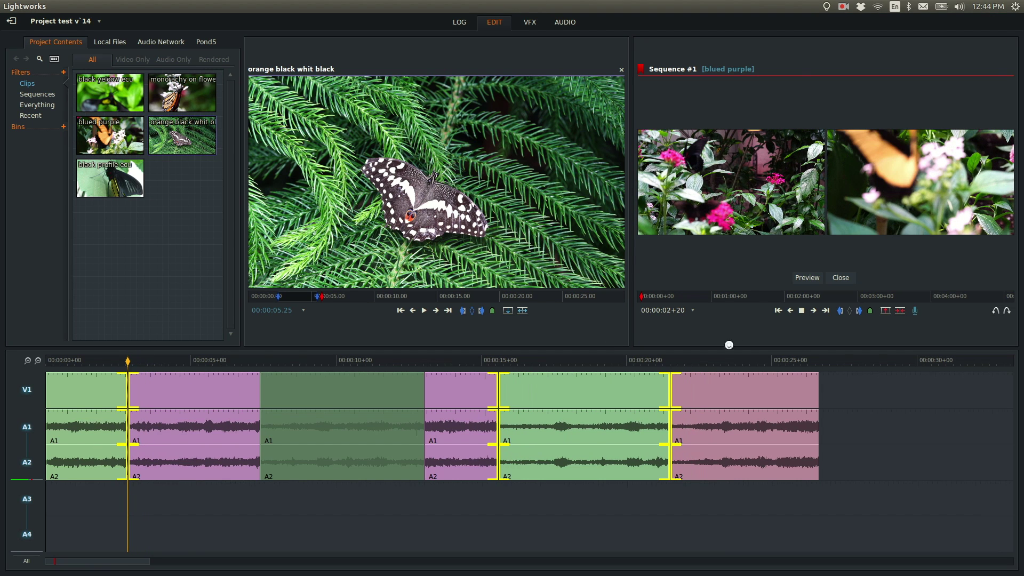
click(840, 278)
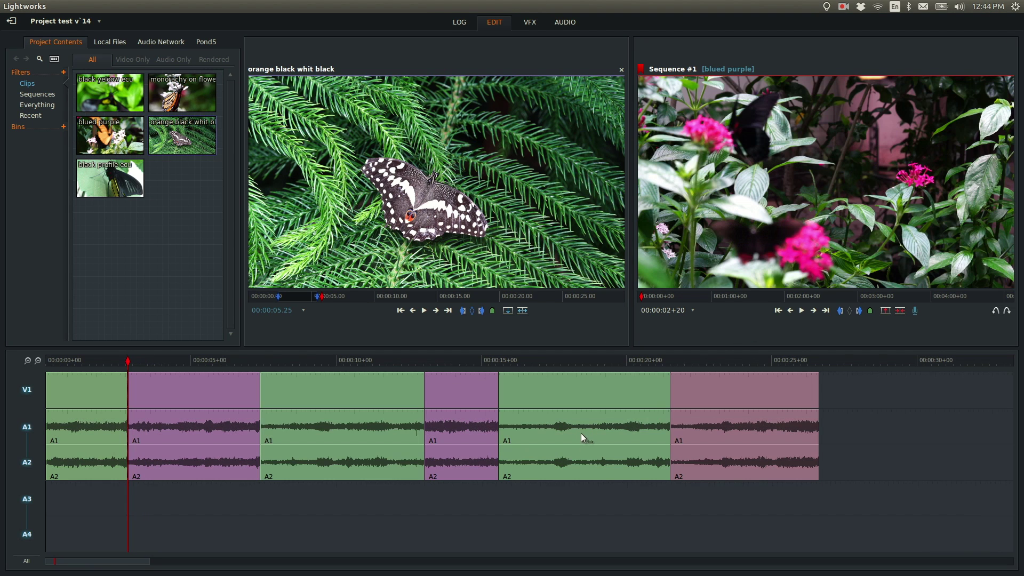
Ripple-trim the start of the last black profile ecu section, and shorten the end of the first black profile ecu section to 00:00:11+02.
click(506, 390)
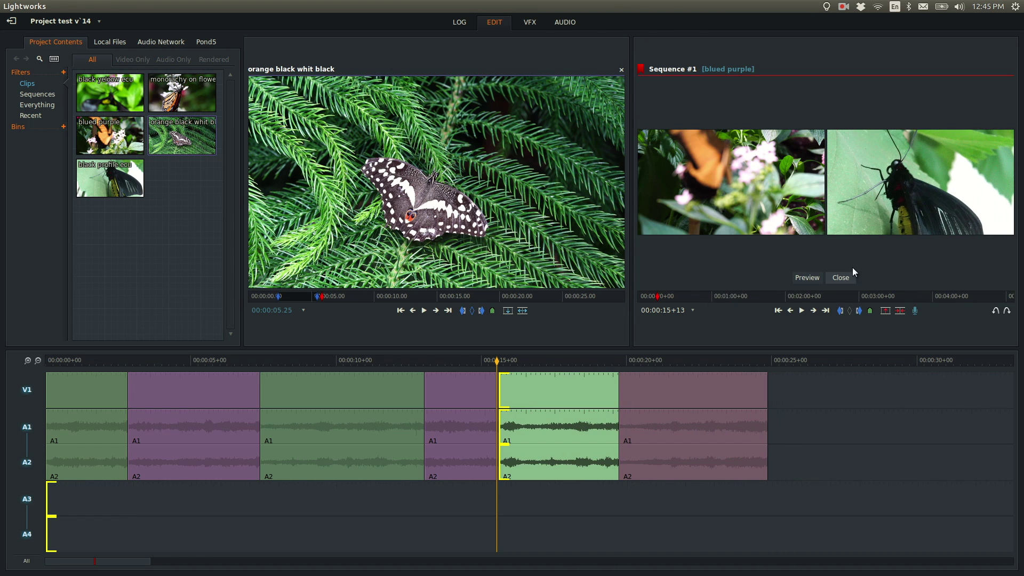
click(839, 277)
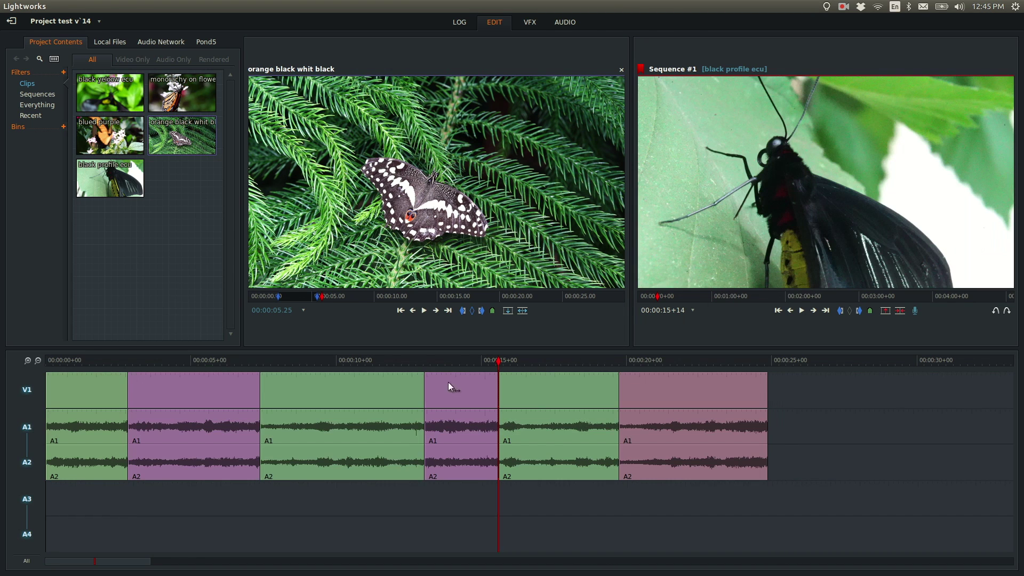
click(416, 387)
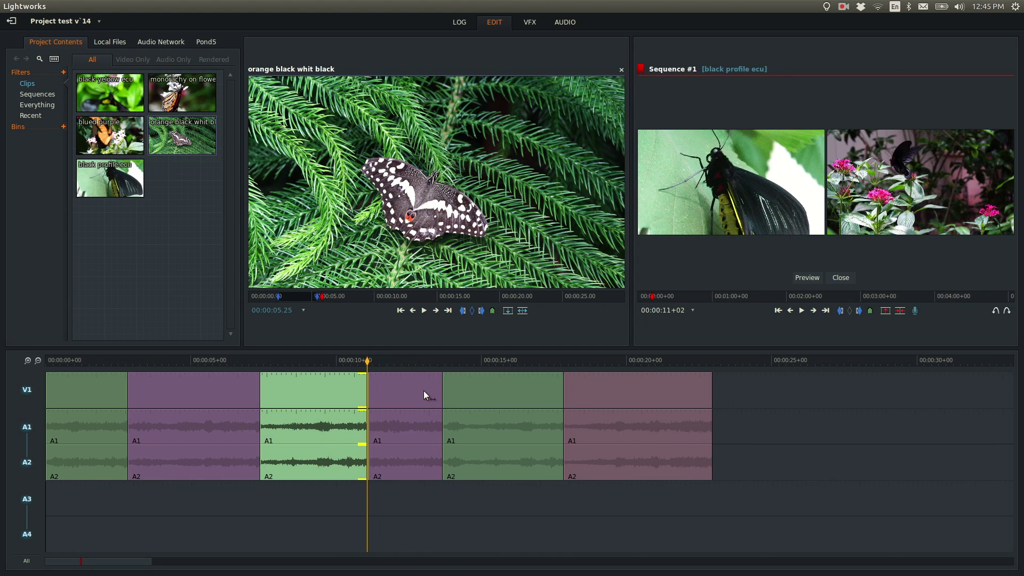
click(843, 277)
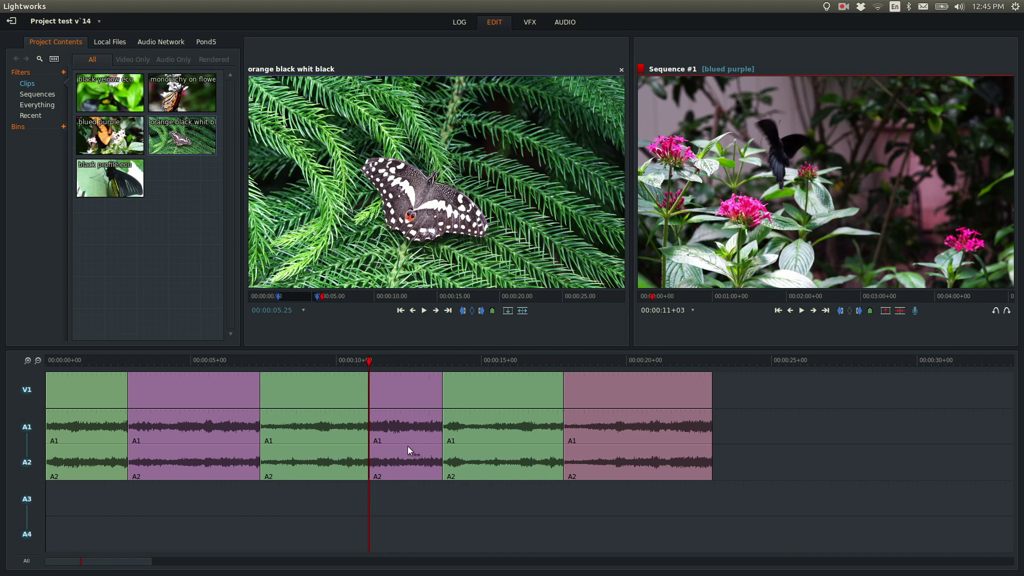
Add a video track to Sequence #1.
right_click(456, 361)
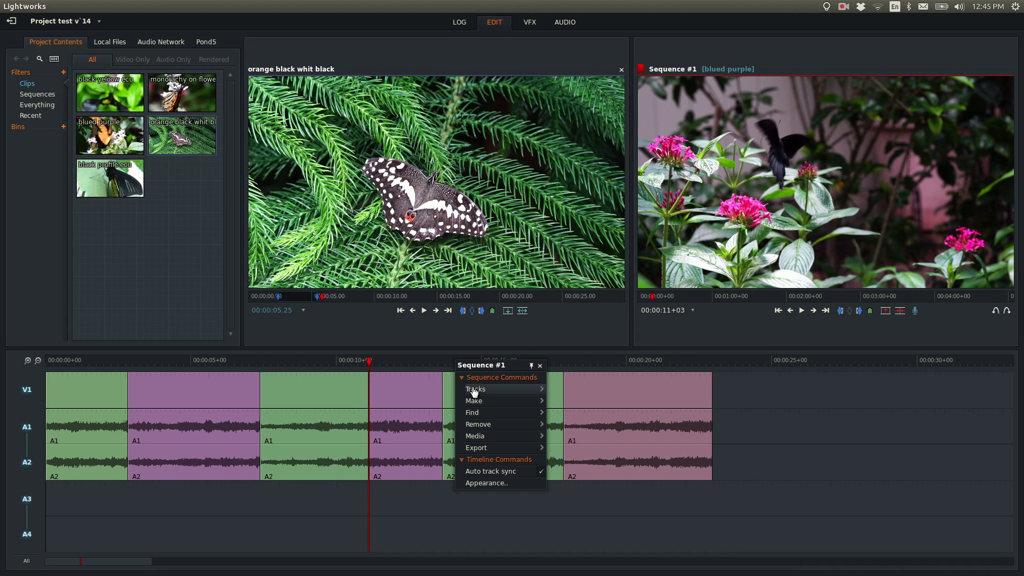
mouse_move(520, 390)
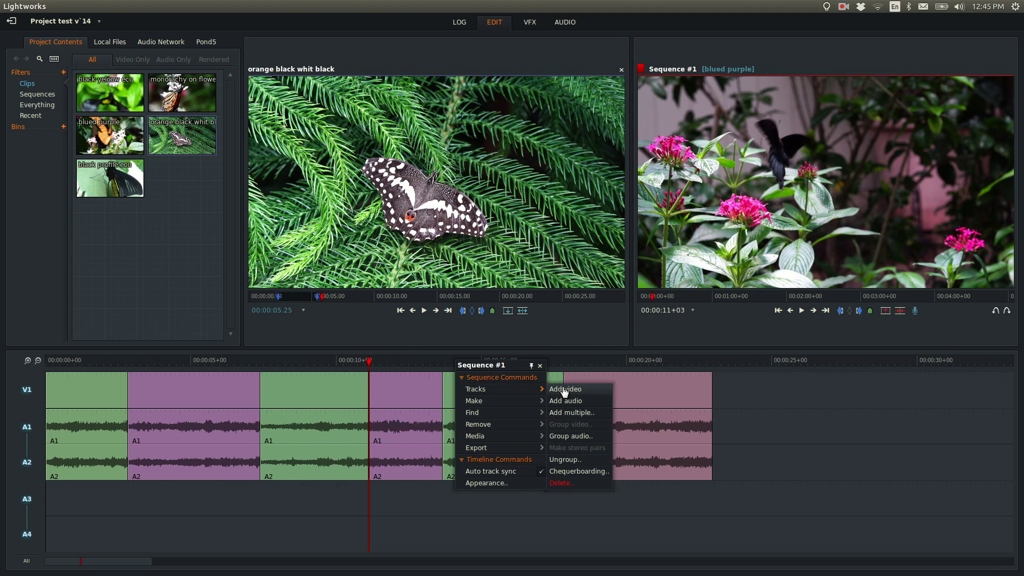
click(564, 390)
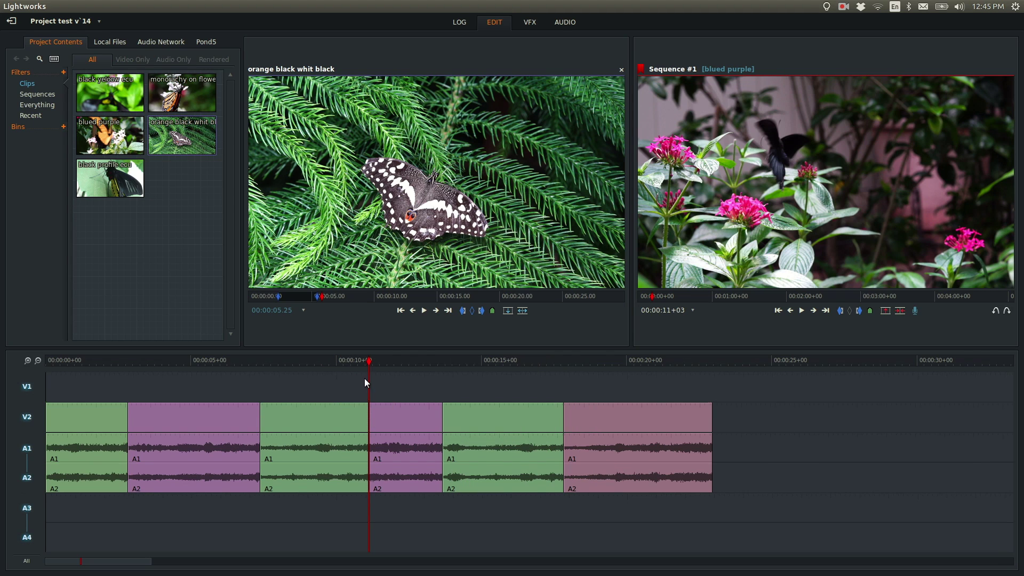
Add two audio tracks to the sequence, located before A1/A2.
right_click(392, 360)
mouse_move(424, 390)
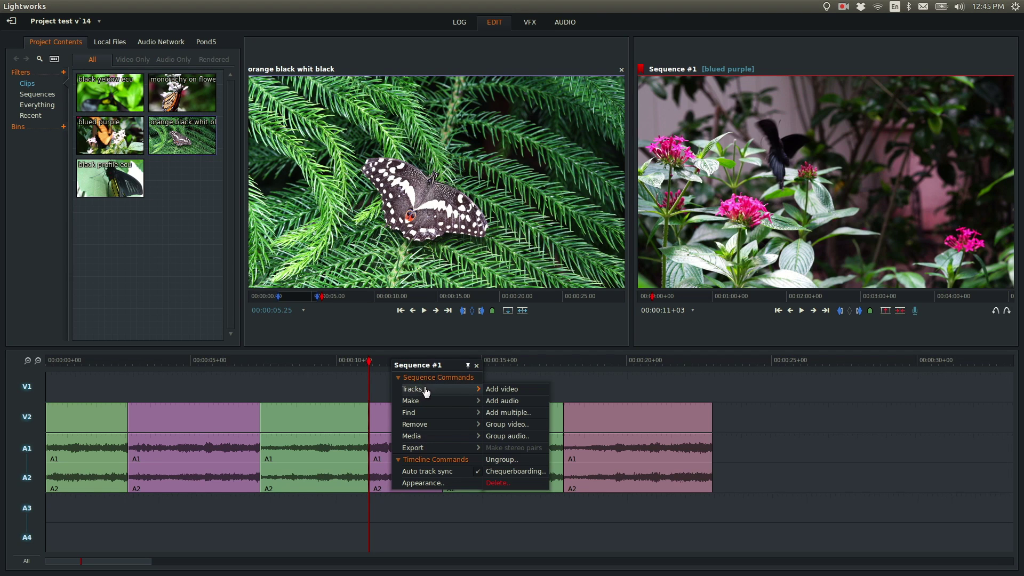
click(521, 414)
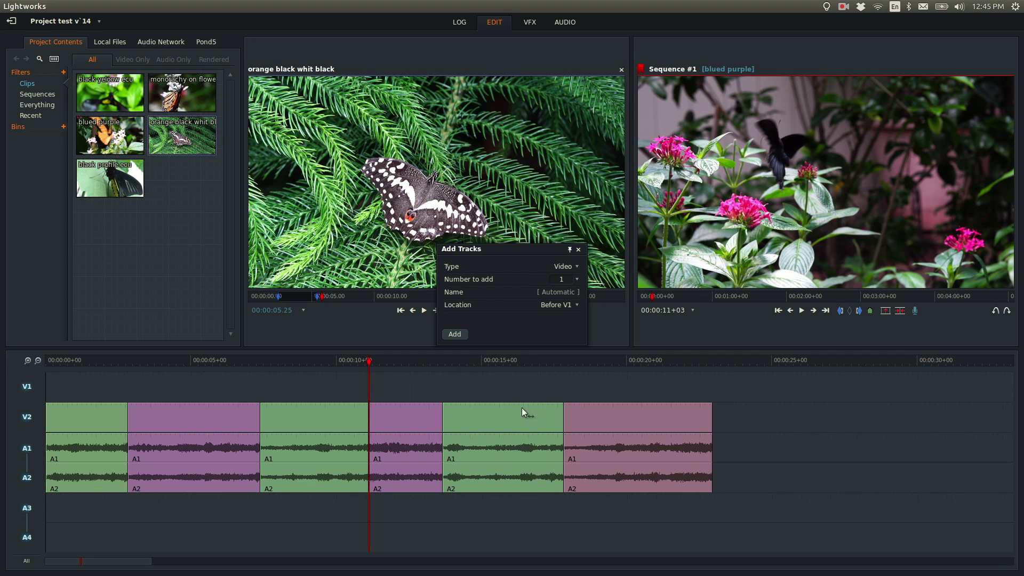
click(573, 271)
click(569, 289)
click(569, 279)
click(565, 303)
click(566, 307)
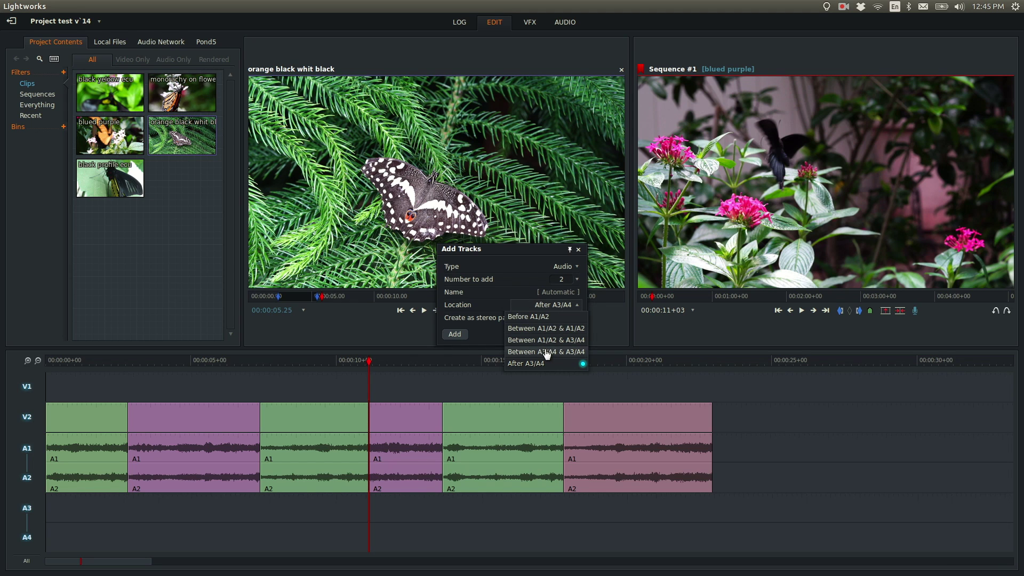
click(537, 317)
click(455, 334)
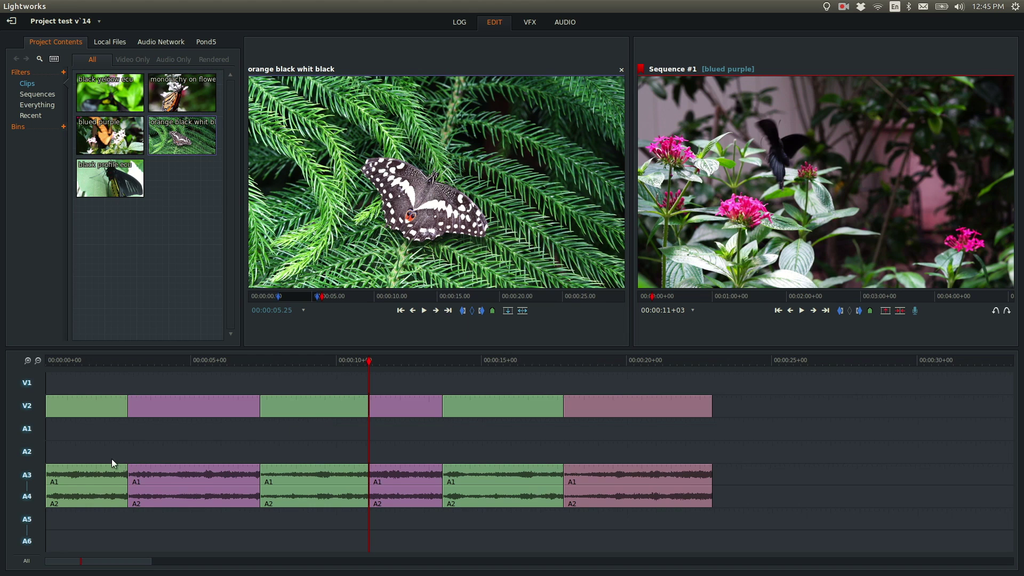
Move the sections' audio from A3 and A4 up to A1 and A2, and place the second blued purple section's video on V1.
drag(79, 474, 78, 436)
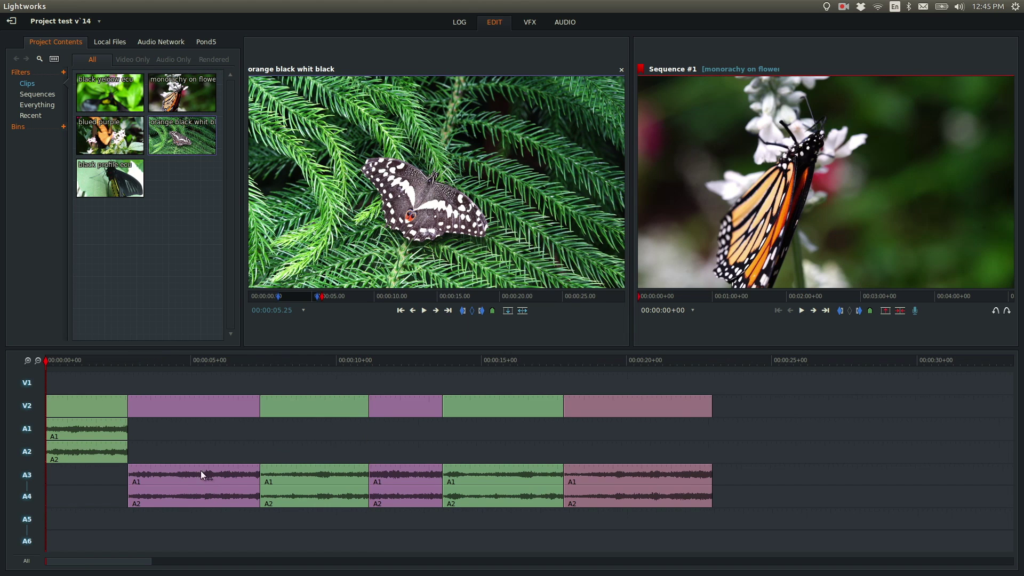
drag(201, 472, 194, 436)
drag(263, 454, 276, 427)
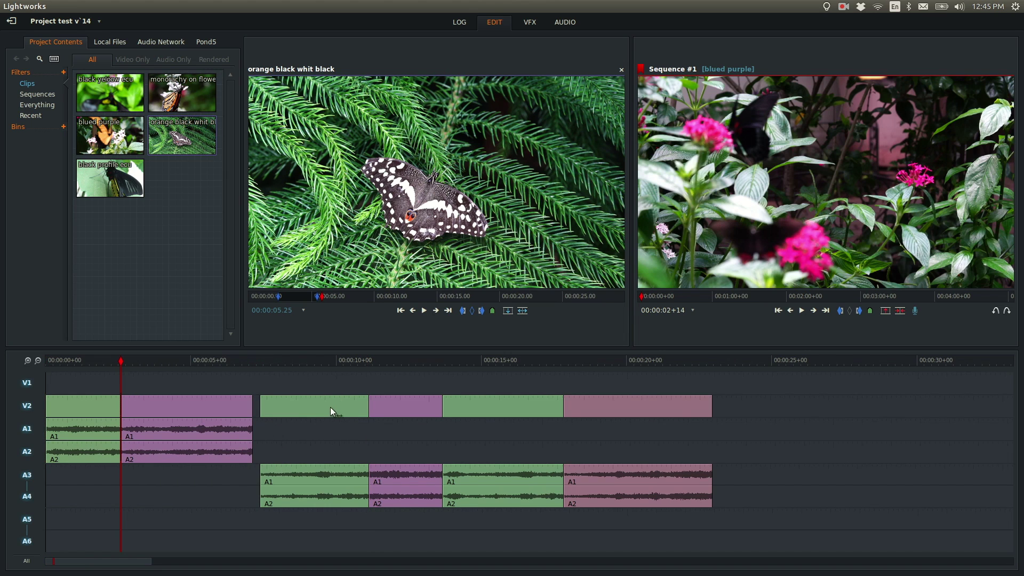
drag(324, 405, 320, 406)
drag(320, 405, 297, 470)
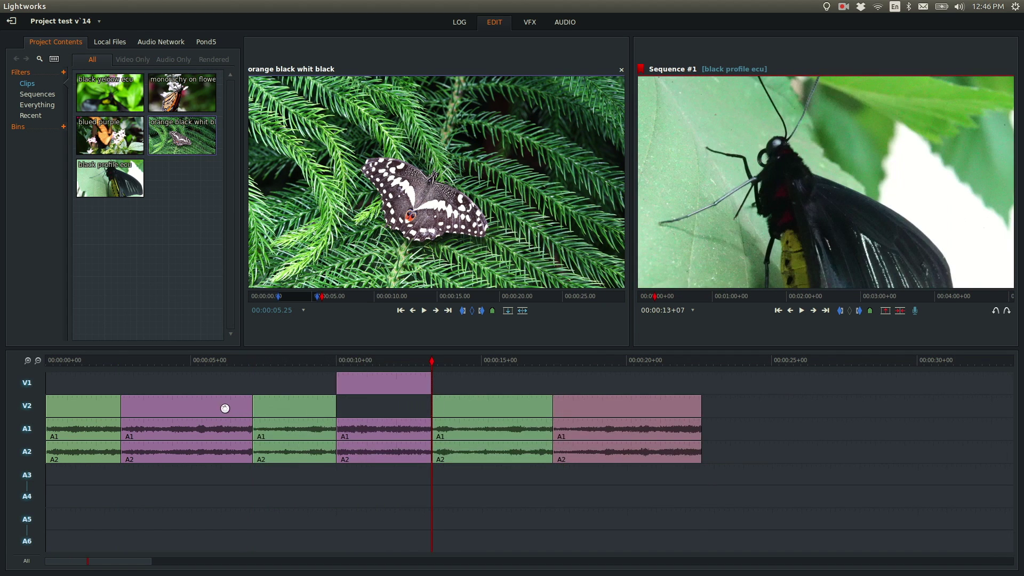
Extend the end of the first blued purple section slightly, and move the second blued purple section's video from V1 back to the gap on V2.
click(252, 405)
drag(253, 405, 255, 405)
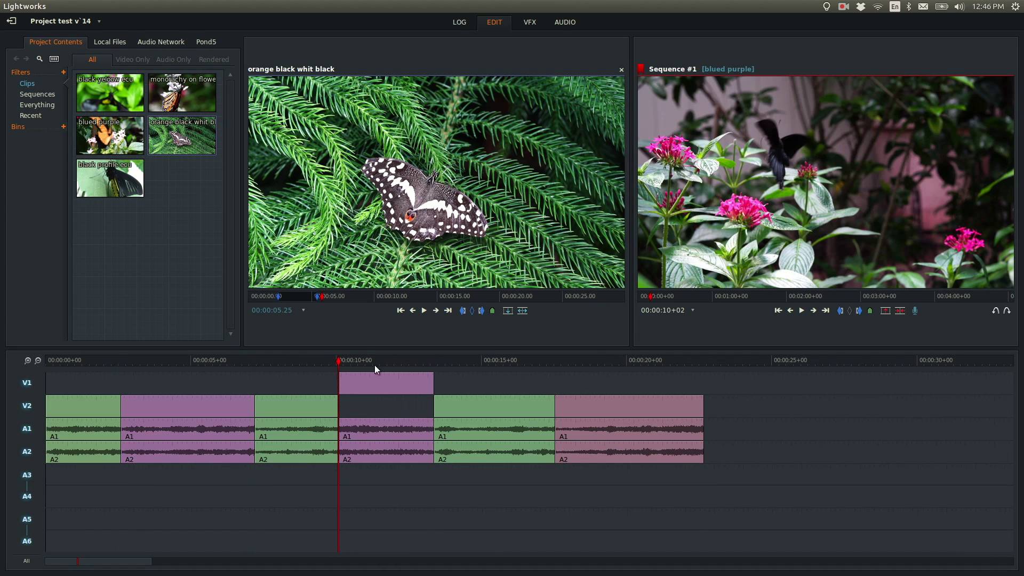
drag(392, 382, 384, 406)
Try to trim the end of the first blued purple section on V2 with the empty V1 track enabled.
click(245, 410)
key(Delete)
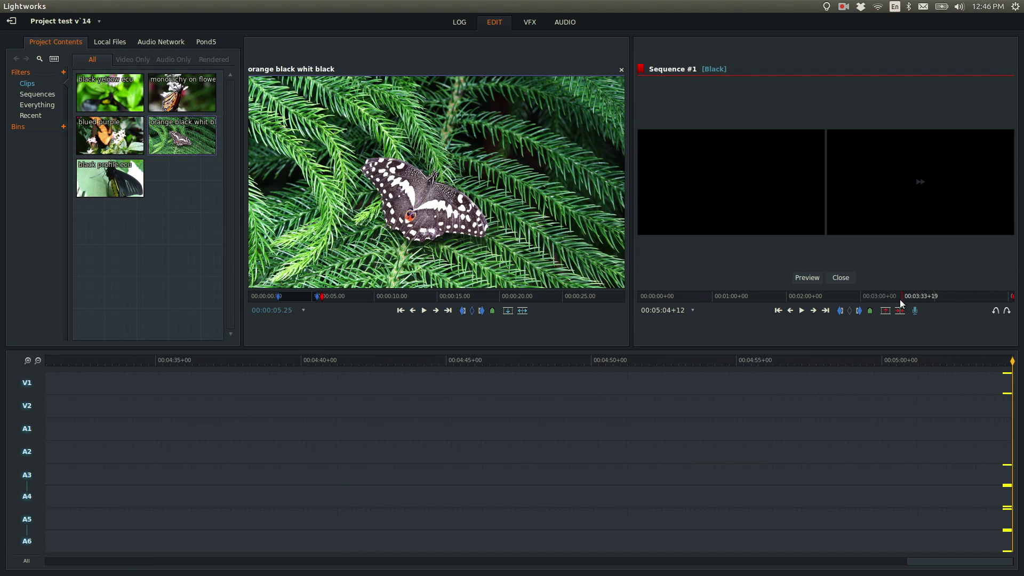
click(841, 278)
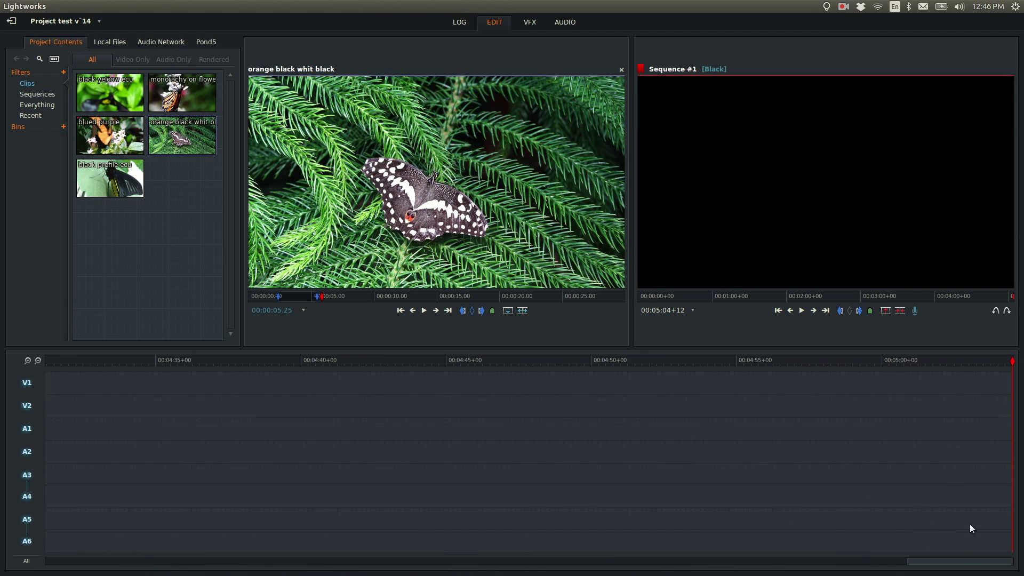
drag(971, 560, 106, 556)
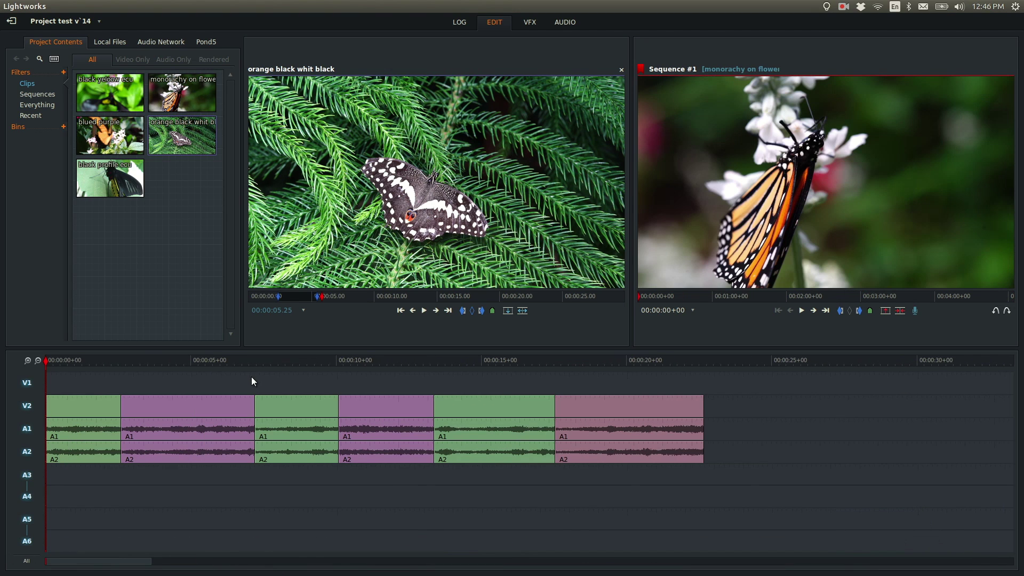
click(246, 408)
click(245, 404)
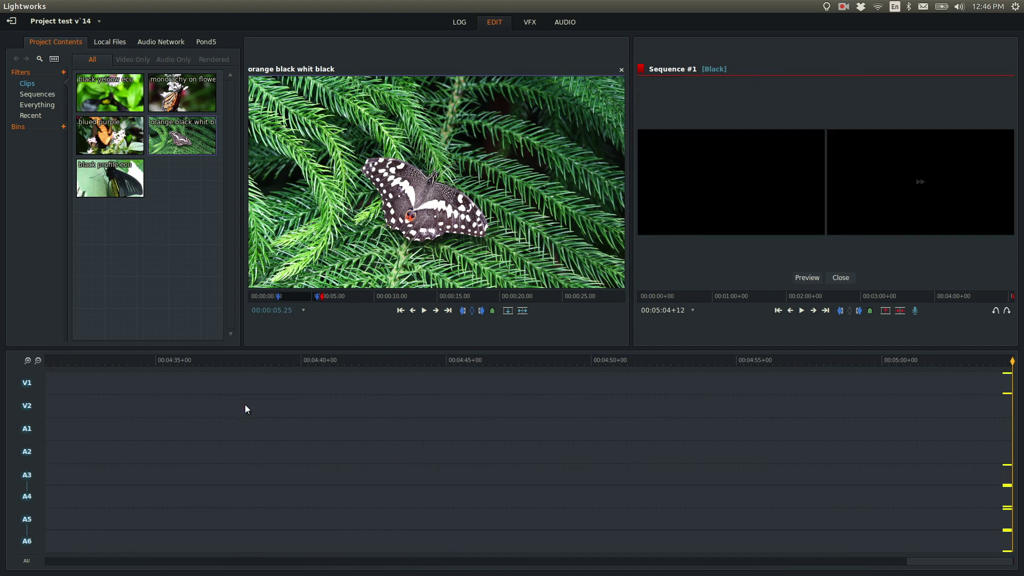
drag(964, 564, 121, 573)
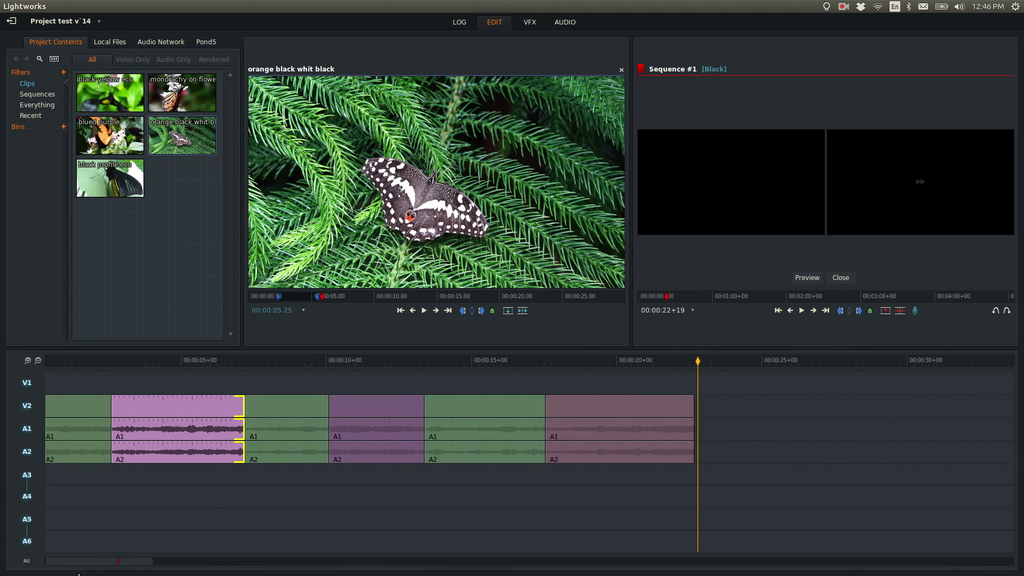
click(840, 278)
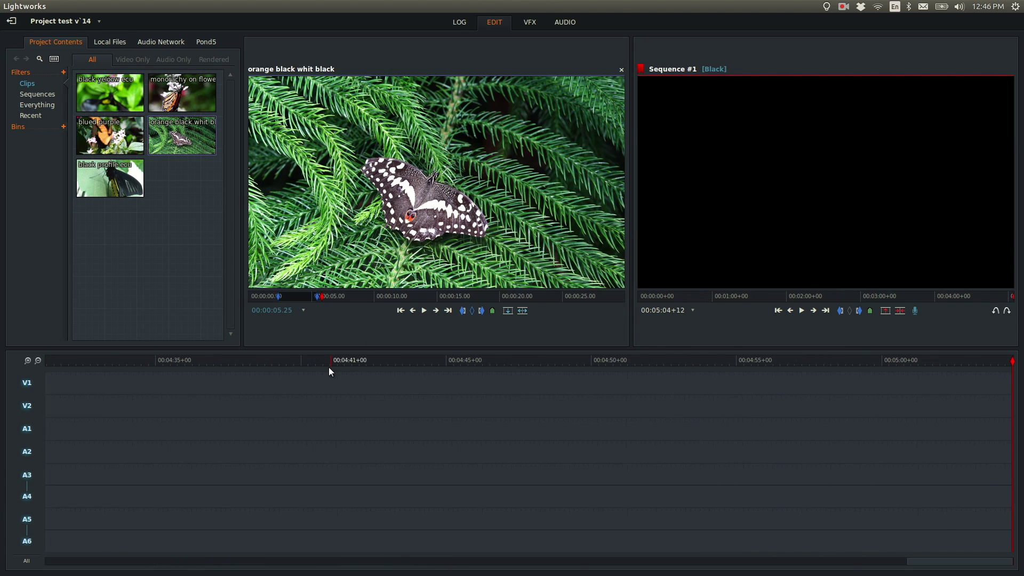
drag(926, 561, 88, 527)
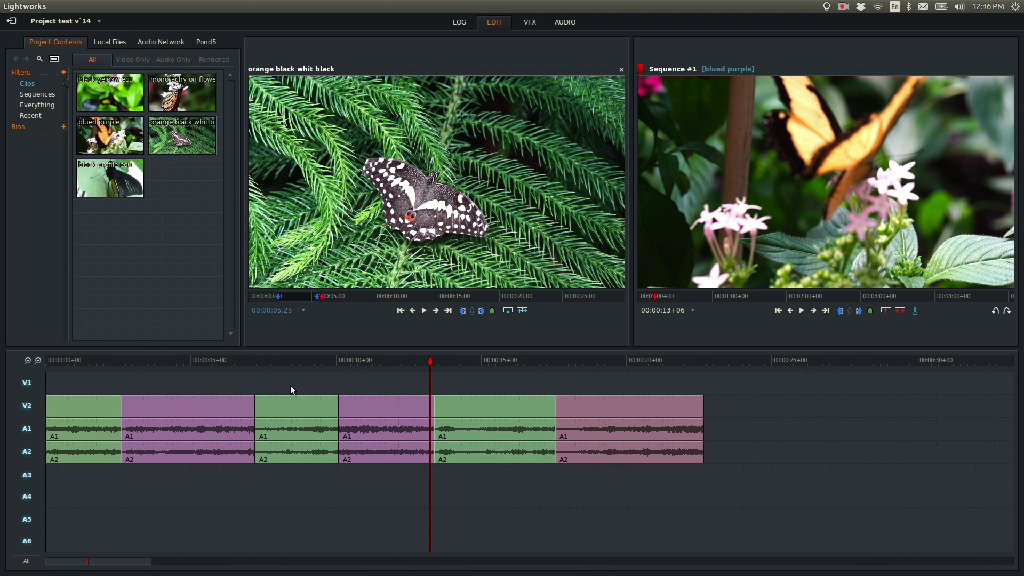
click(248, 402)
click(255, 401)
click(73, 387)
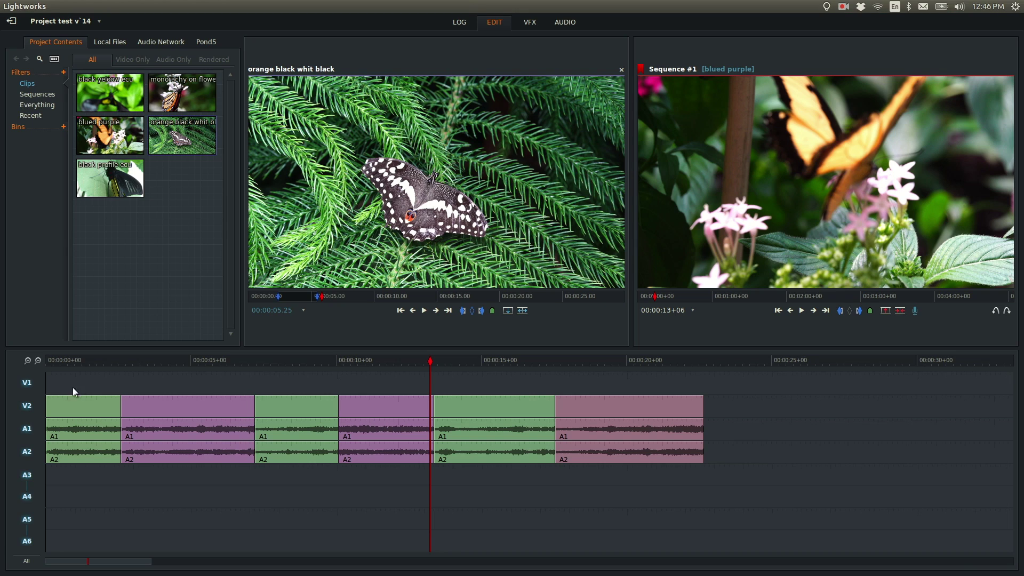
Disable track V1 and ripple-trim the end of the first blued purple section back to 00:00:06+06, finishing the trim.
click(29, 384)
click(244, 410)
drag(250, 411, 226, 422)
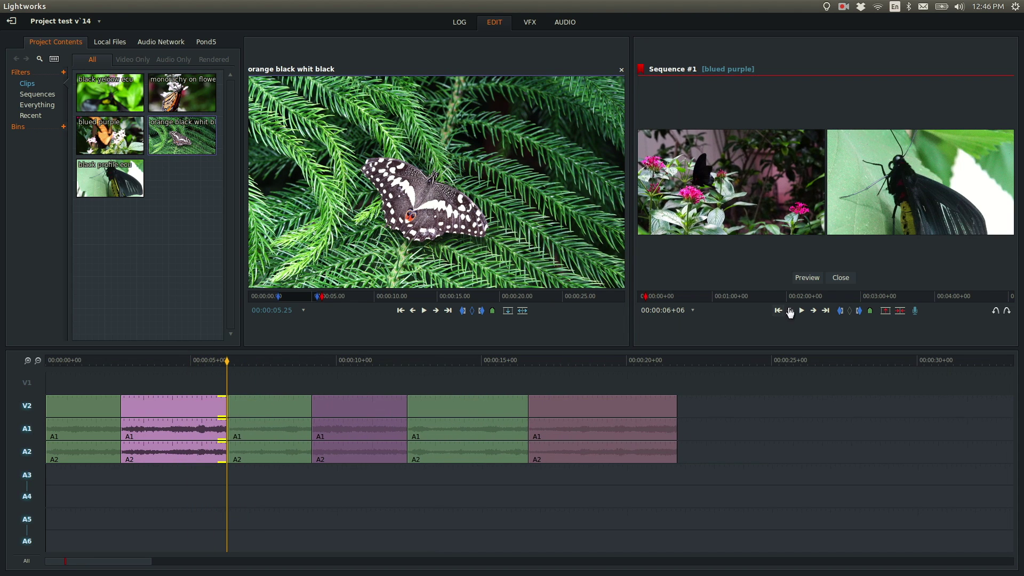
click(839, 278)
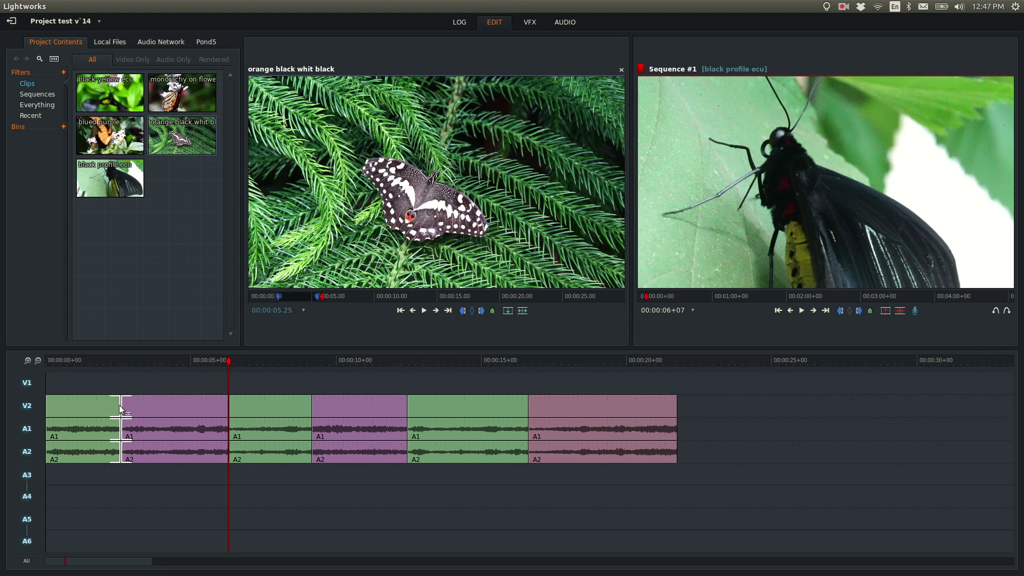
Roll the cut between the first section and the first blued purple section to 00:00:02+19, and disable tracks A1 and A2.
mouse_move(128, 405)
mouse_down()
mouse_move(155, 413)
mouse_move(127, 419)
mouse_up()
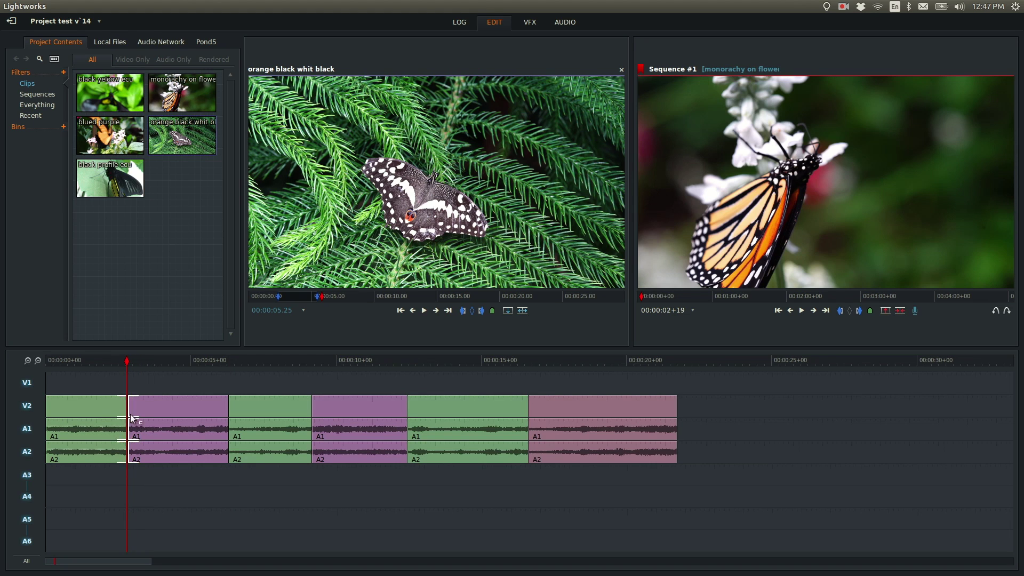
click(27, 431)
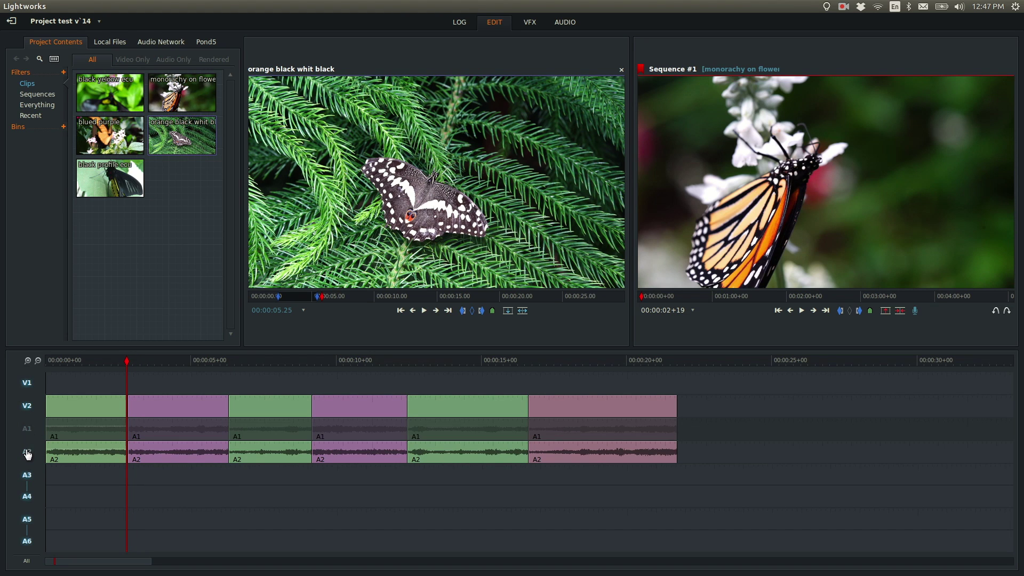
click(27, 452)
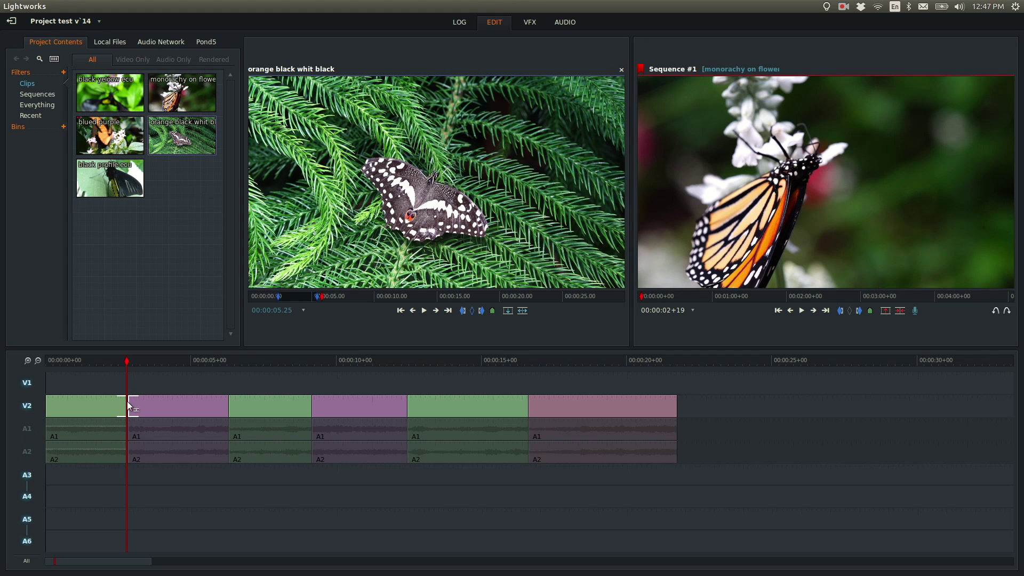
Roll only the V2 cut between the first section and the first blued purple section to 00:00:04+02, and re-enable tracks A1 and A2.
drag(127, 407, 160, 408)
click(28, 431)
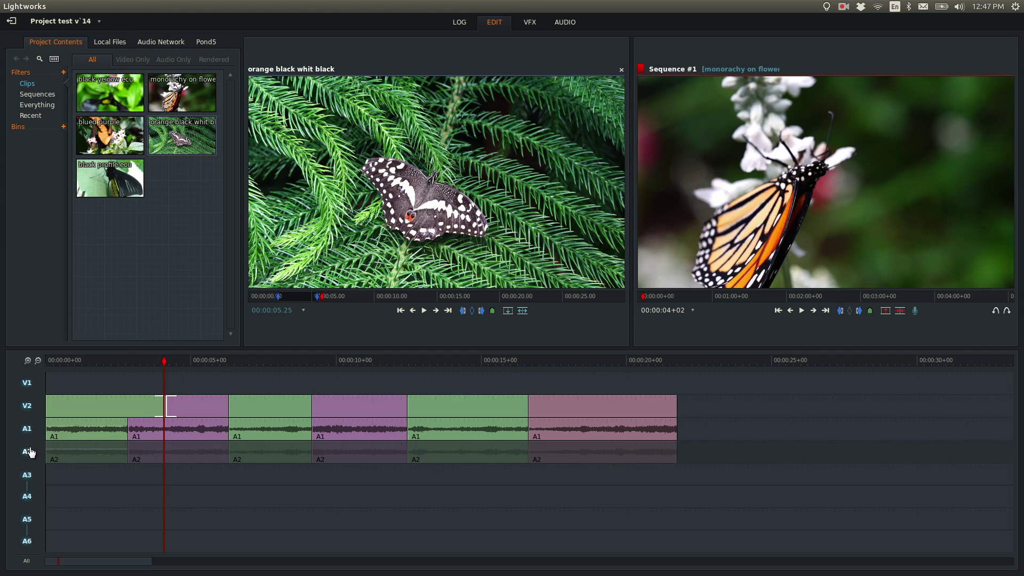
click(30, 452)
click(134, 429)
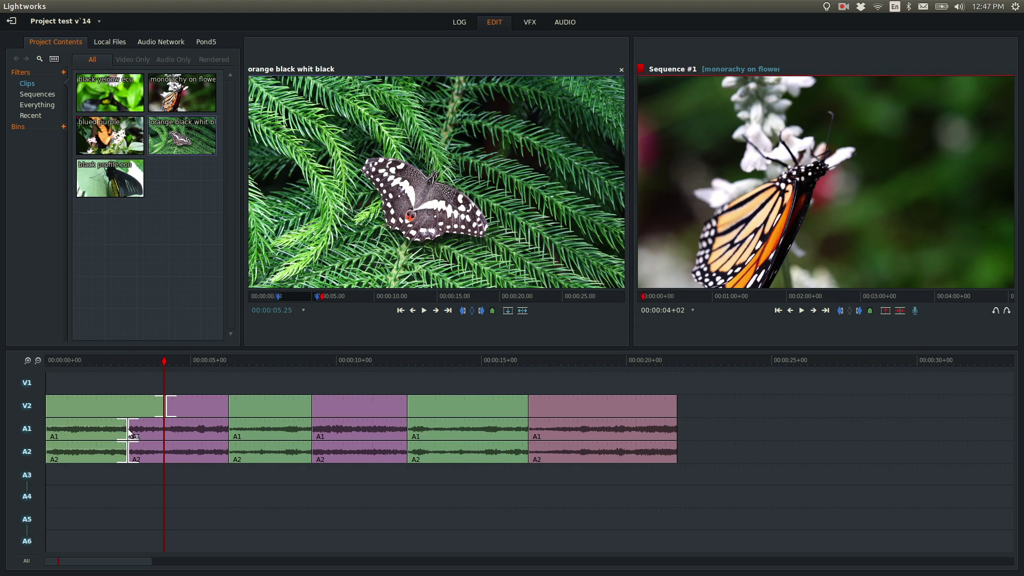
click(162, 408)
Split the first black profile ecu section at 00:00:07+20 across its video and audio tracks.
mouse_move(253, 358)
mouse_down()
mouse_move(267, 361)
mouse_move(237, 364)
mouse_move(293, 362)
mouse_move(266, 360)
mouse_up()
mouse_move(269, 402)
mouse_down()
mouse_move(271, 384)
mouse_move(271, 399)
mouse_up()
drag(268, 363, 270, 363)
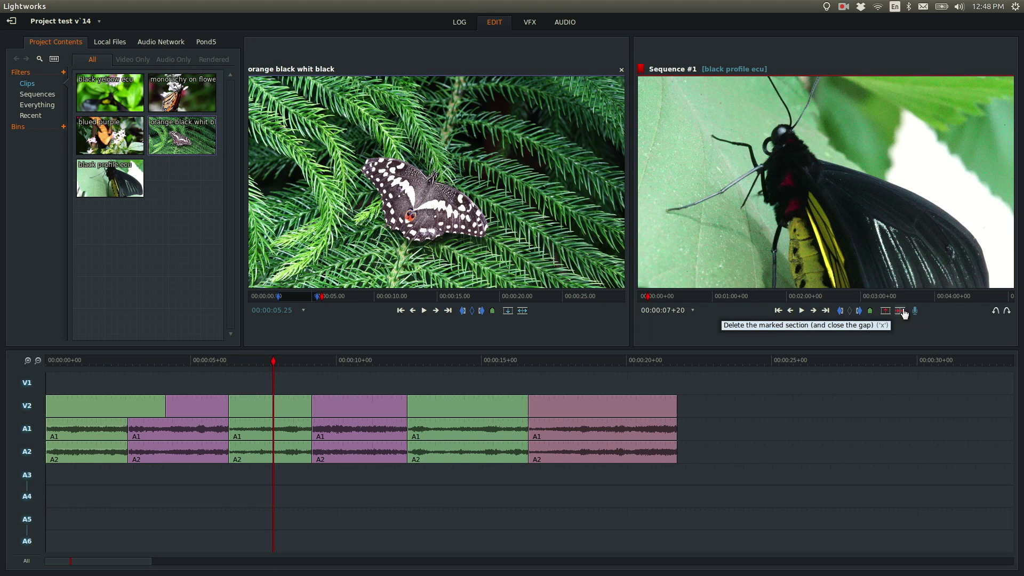
mouse_move(279, 403)
mouse_down()
mouse_move(290, 381)
mouse_move(288, 399)
mouse_up()
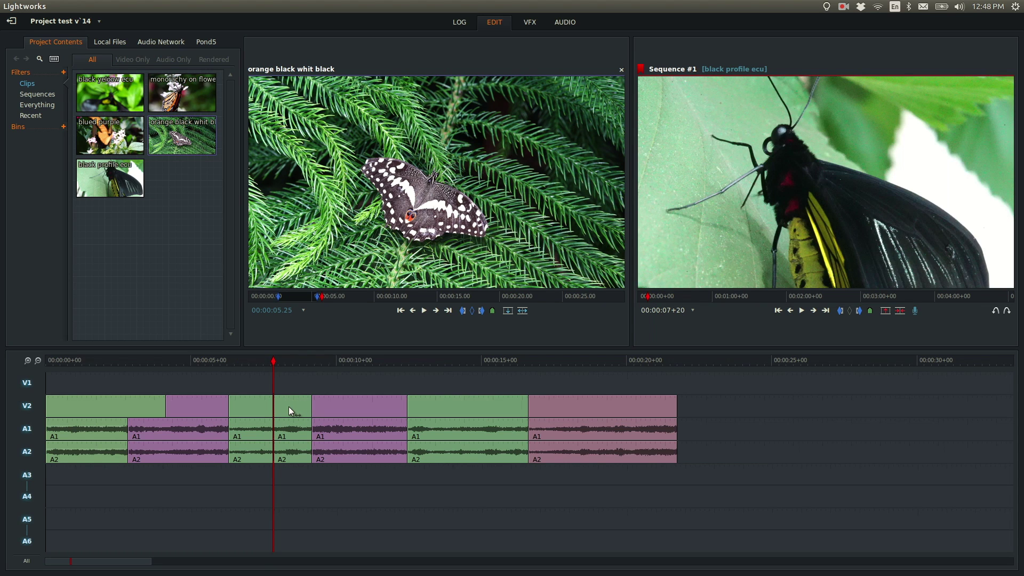
Try pulling the second piece of the split black profile ecu section out of the timeline, and undo the removal.
drag(282, 406, 337, 294)
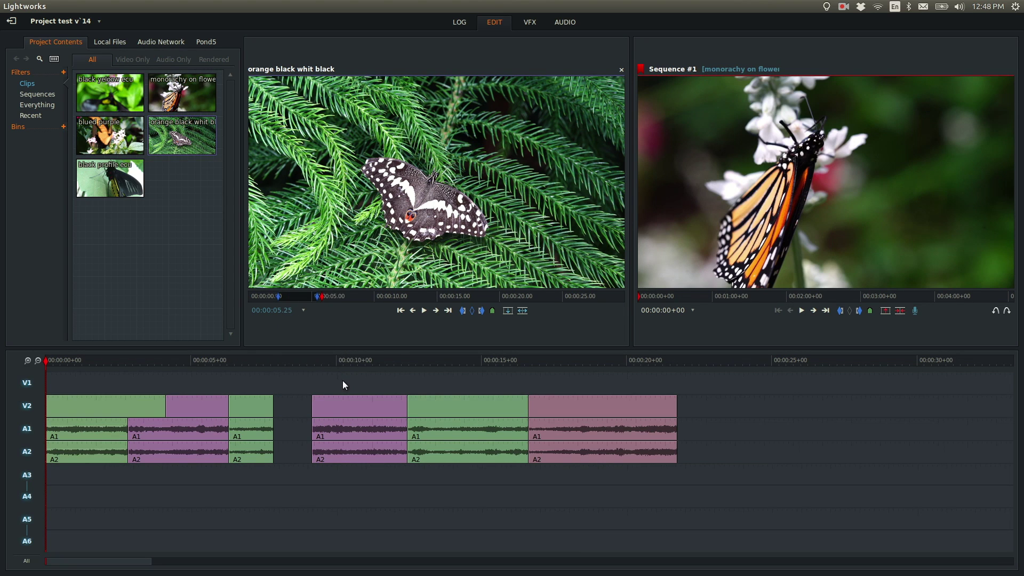
click(995, 310)
Try the Delete segment command on the second piece of the split black profile ecu section, and undo the deletion.
click(290, 360)
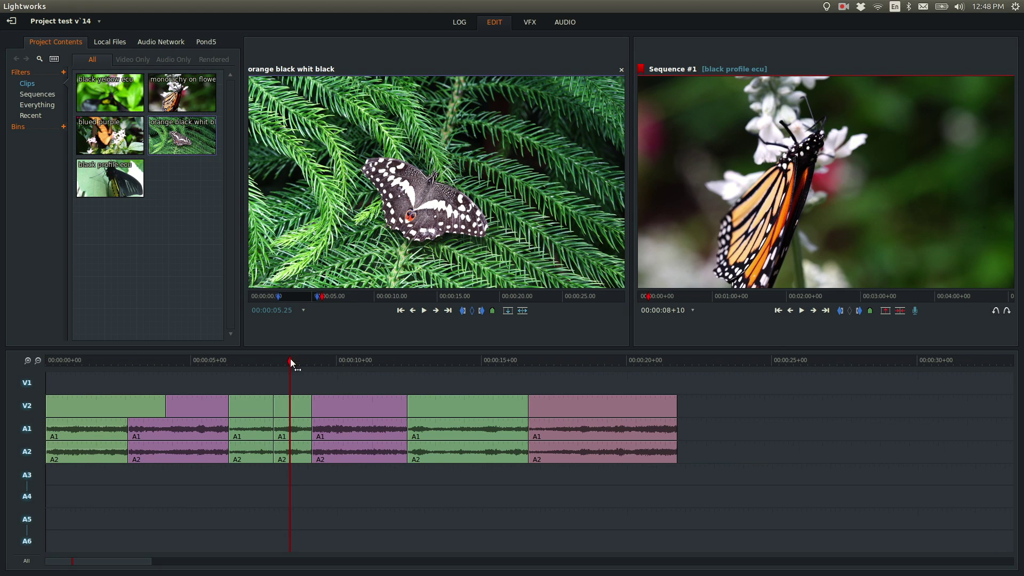
right_click(289, 402)
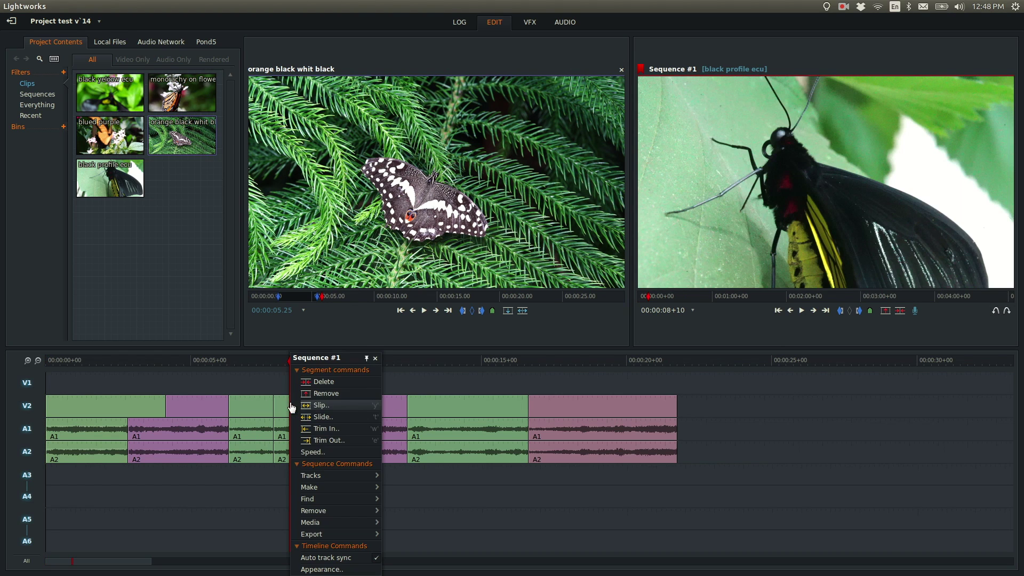
click(318, 381)
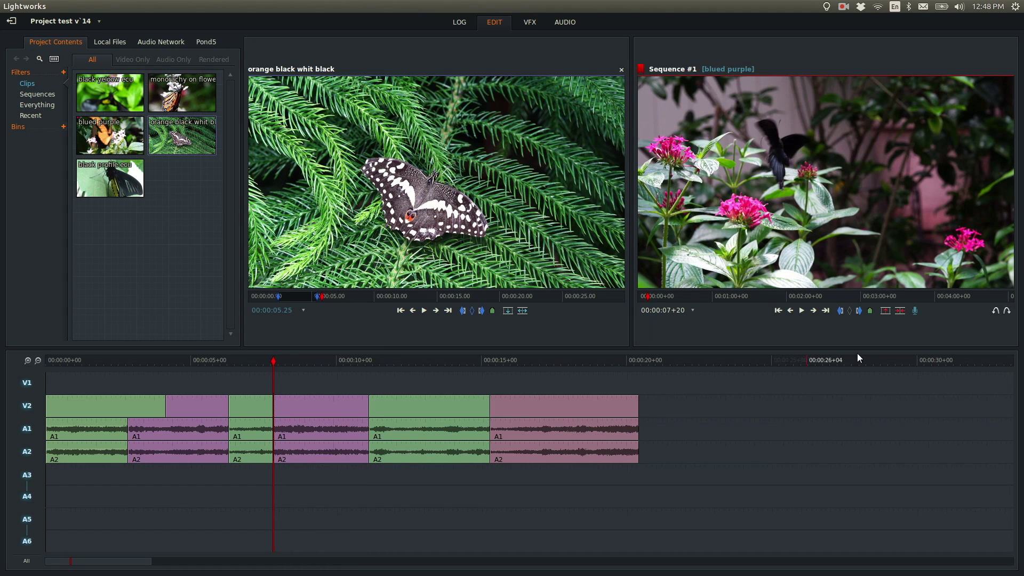
click(995, 312)
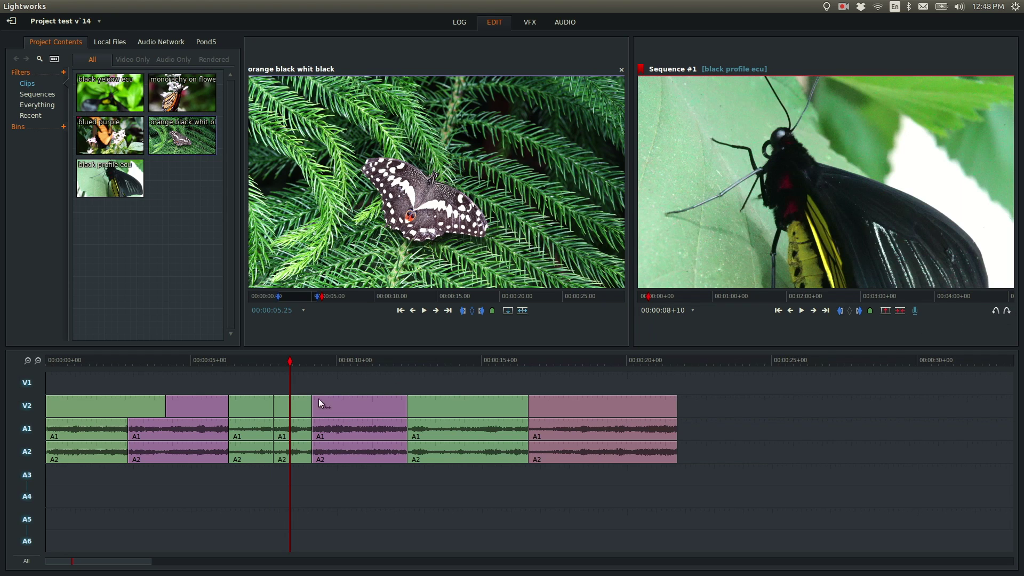
Remove the second piece of the split black profile ecu section from the timeline and close the gap it leaves.
drag(291, 406, 293, 333)
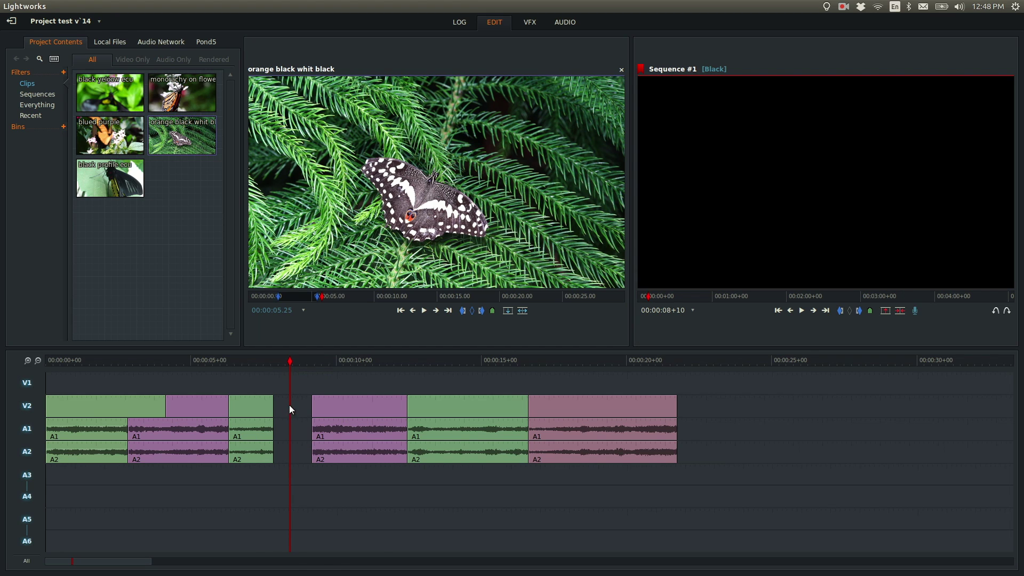
right_click(289, 405)
click(318, 436)
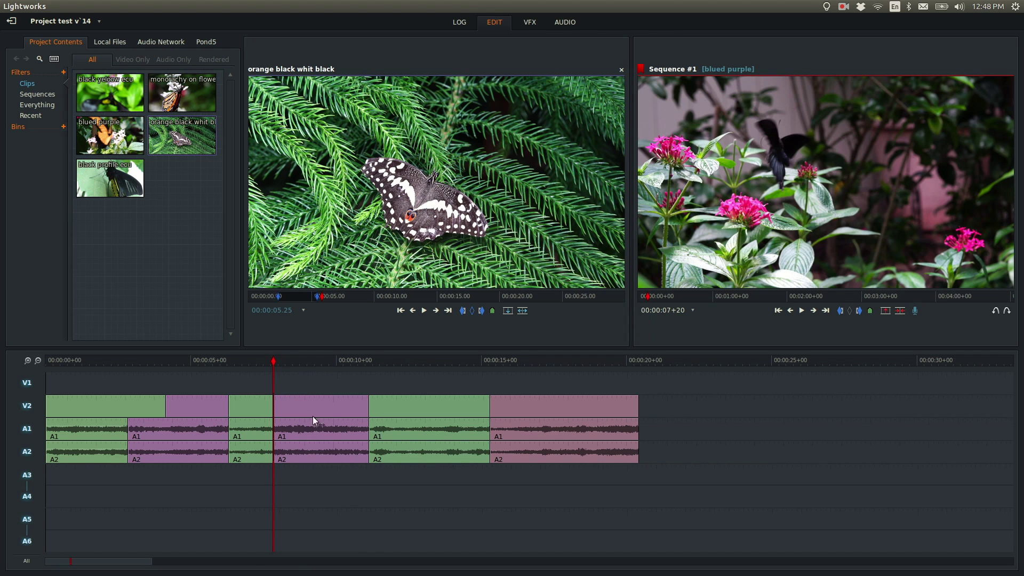
Move the second blued purple section to the end of the sequence and close the gap at its former position.
drag(312, 402, 678, 402)
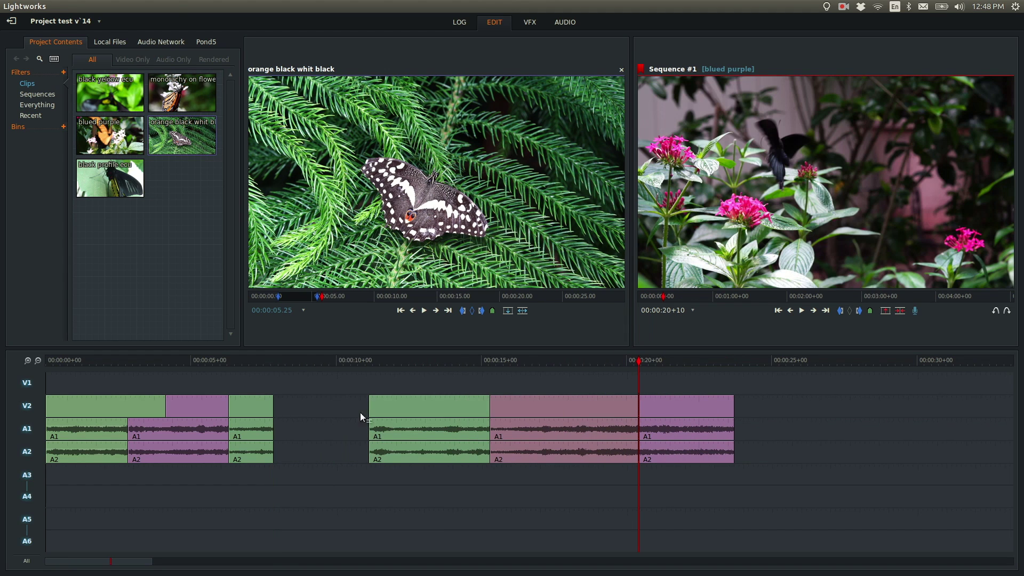
right_click(331, 407)
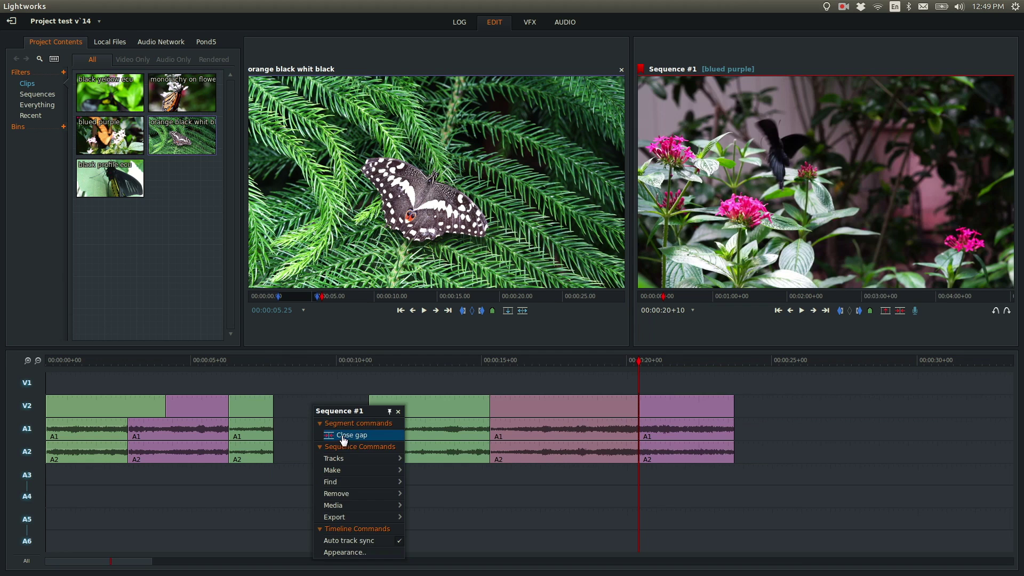
click(350, 450)
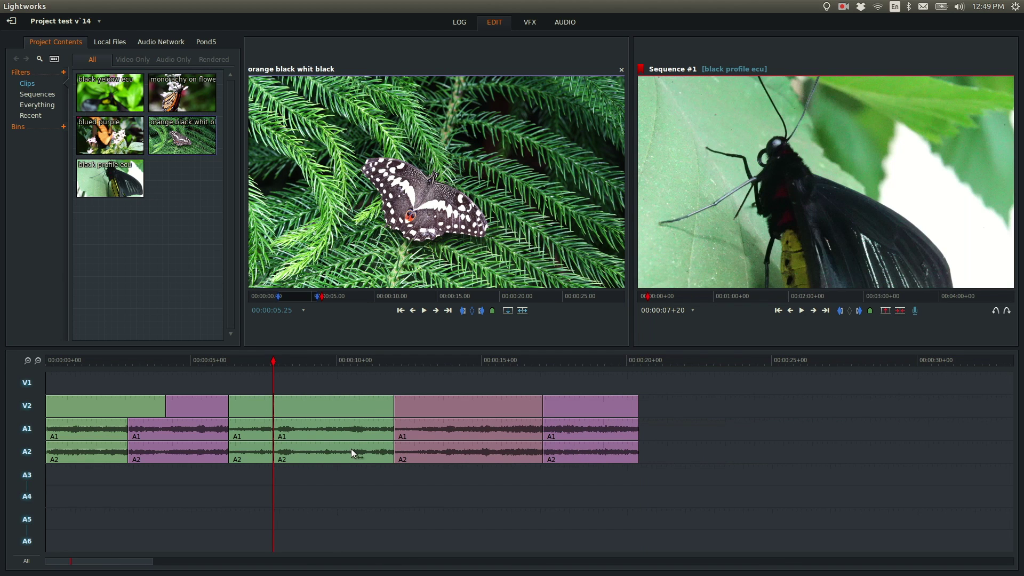
Change the speed of the first blued purple segment to 20% using the Resize method.
drag(331, 361, 175, 364)
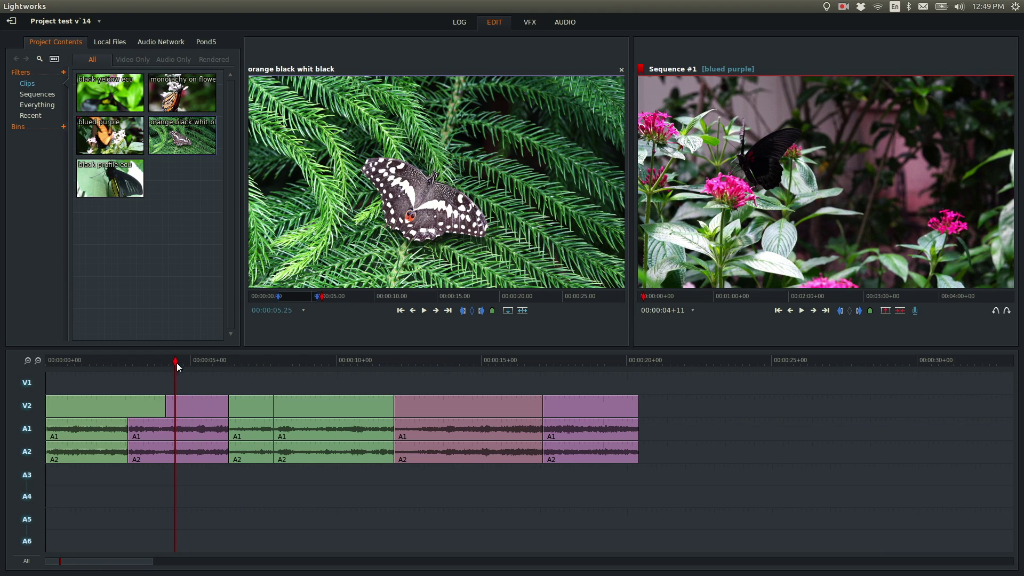
right_click(183, 405)
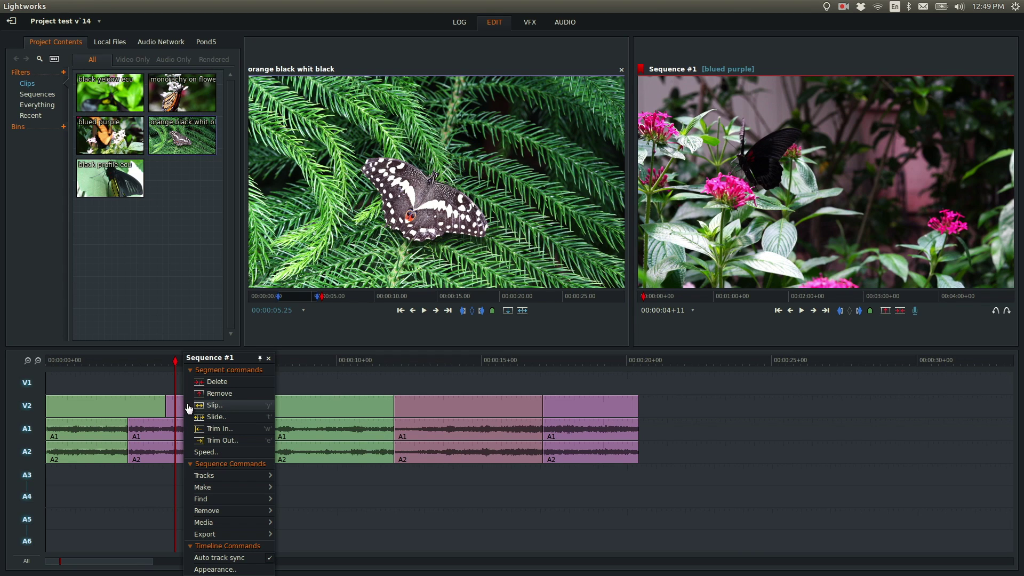
click(207, 453)
click(261, 310)
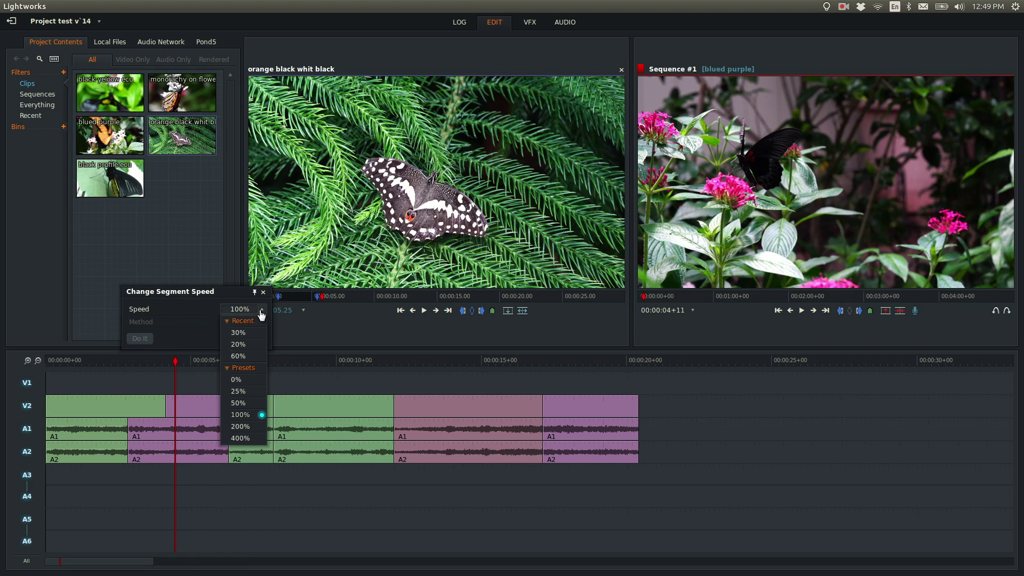
click(251, 309)
mouse_move(250, 309)
mouse_down()
mouse_move(231, 309)
mouse_move(255, 309)
mouse_up()
text(20)
key(Return)
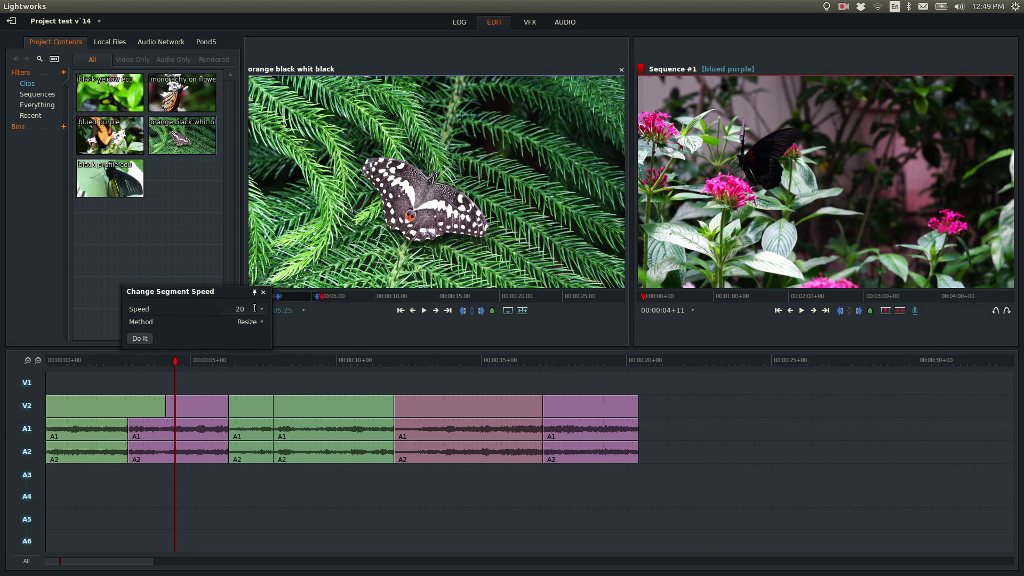
click(136, 339)
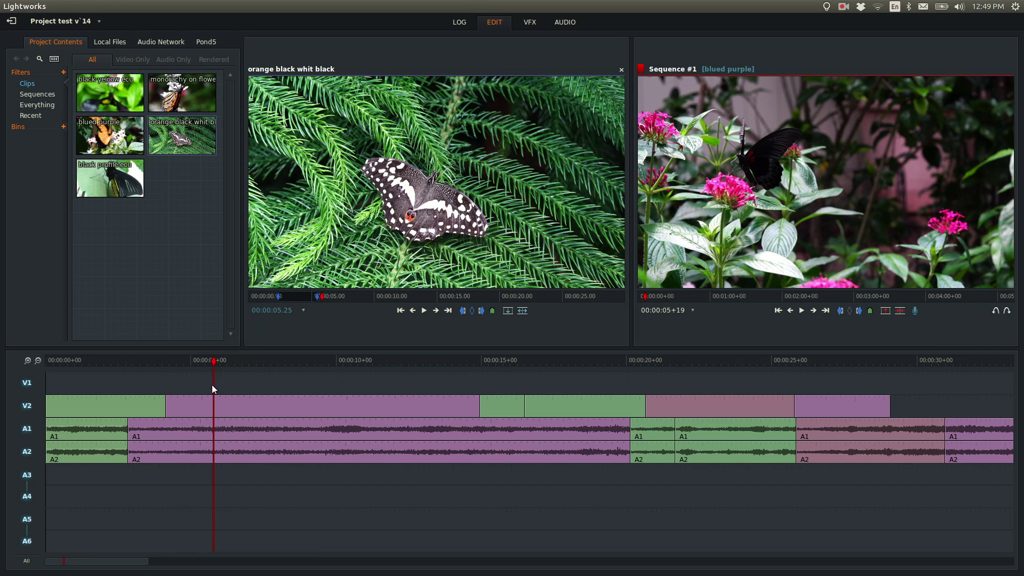
Play part of the slowed blued purple section and scrub through the rest of the sequence.
click(225, 365)
key(space)
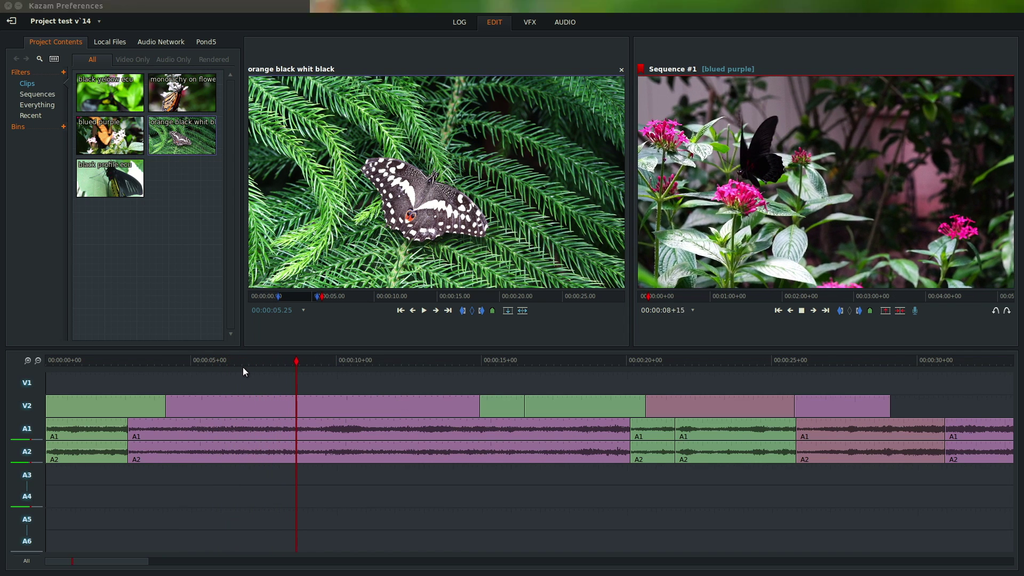
key(space)
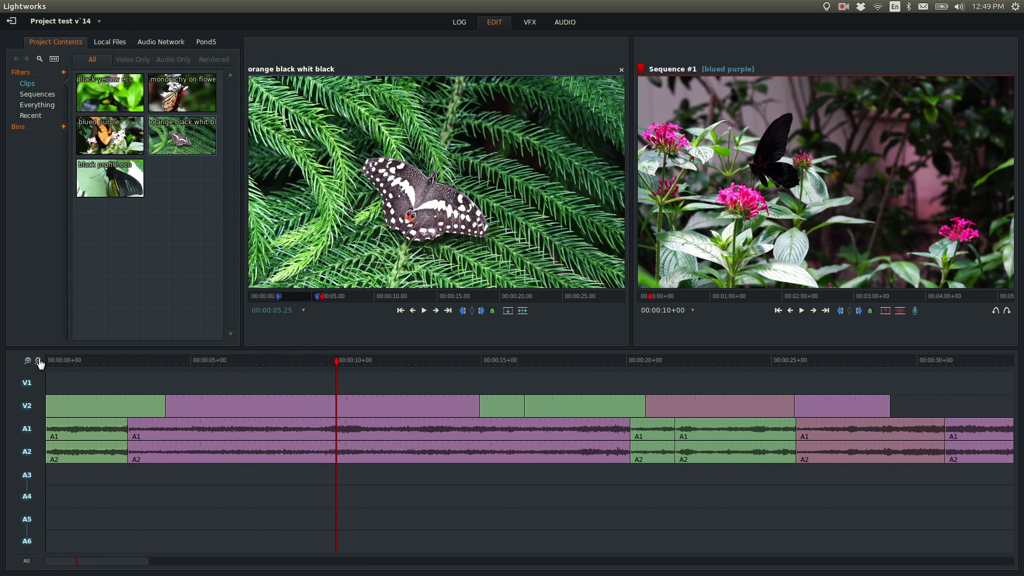
click(38, 361)
drag(181, 361, 333, 366)
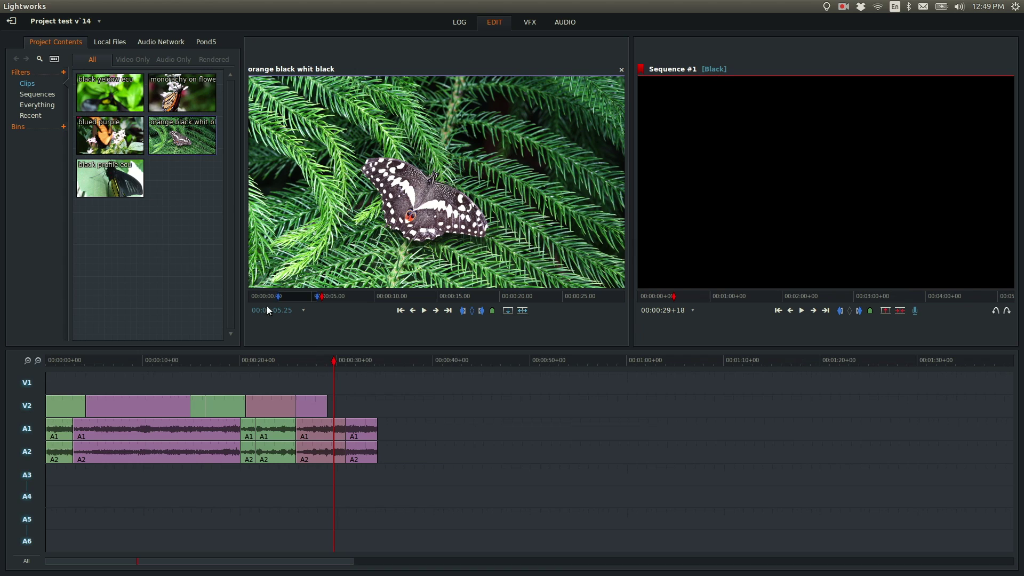
Review the project's sequences and clips, and create a new bin named butterflies.
click(36, 96)
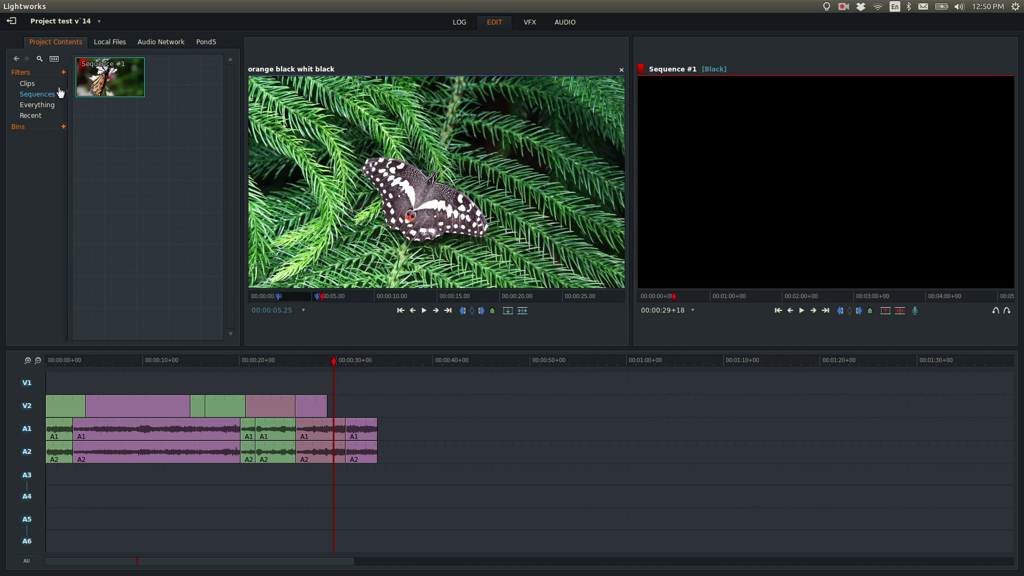
click(30, 84)
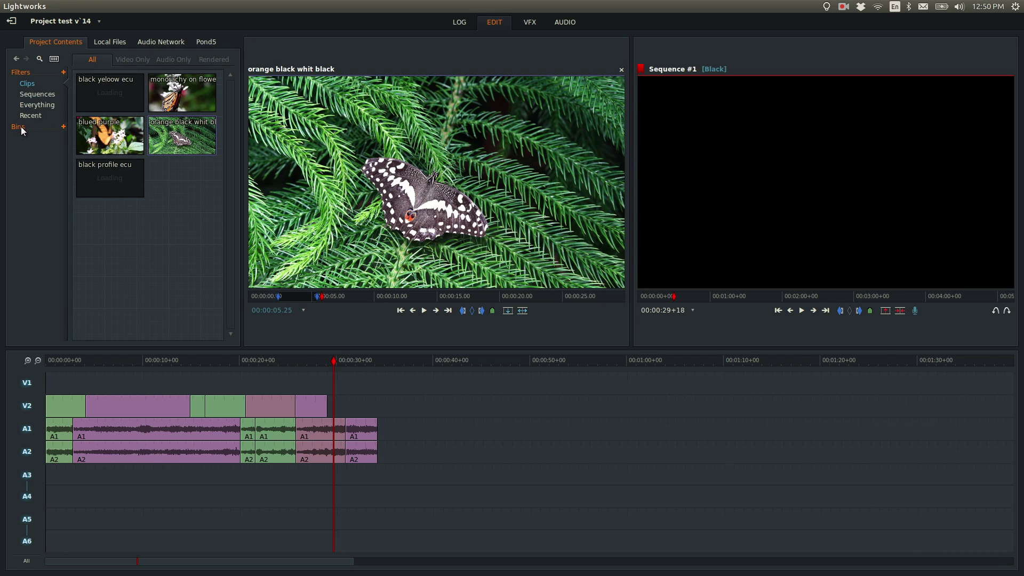
click(63, 127)
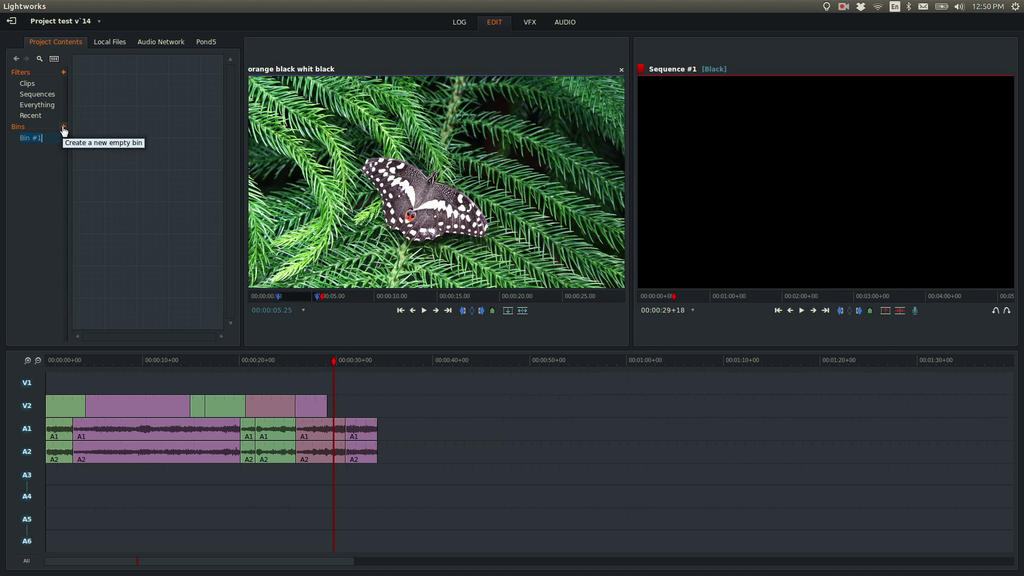
text(butterflies)
key(Return)
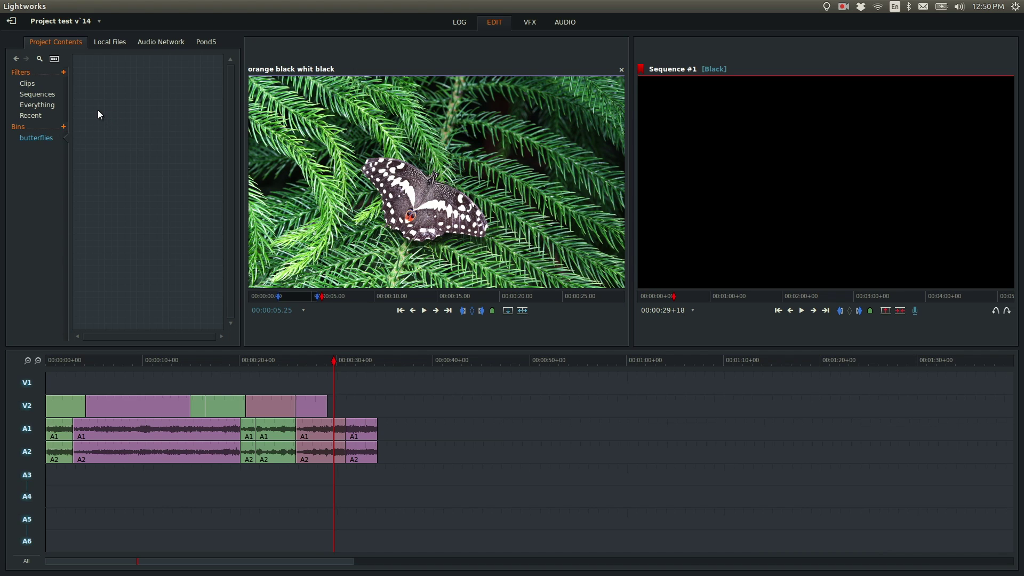
Import the local file fast and black.MP4 into the butterflies bin.
click(101, 45)
scroll(121, 190, down, 6)
scroll(120, 205, down, 5)
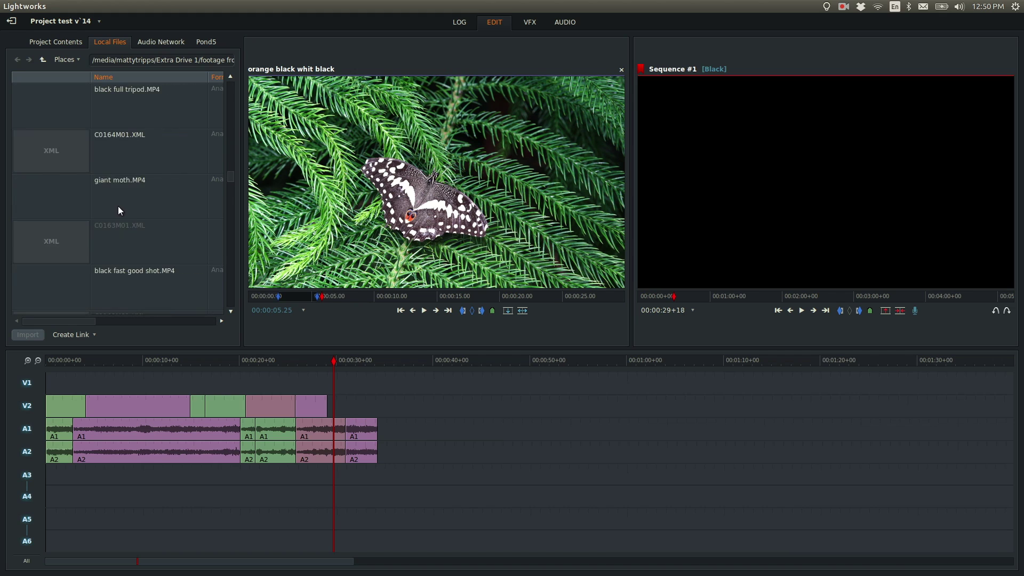
click(112, 191)
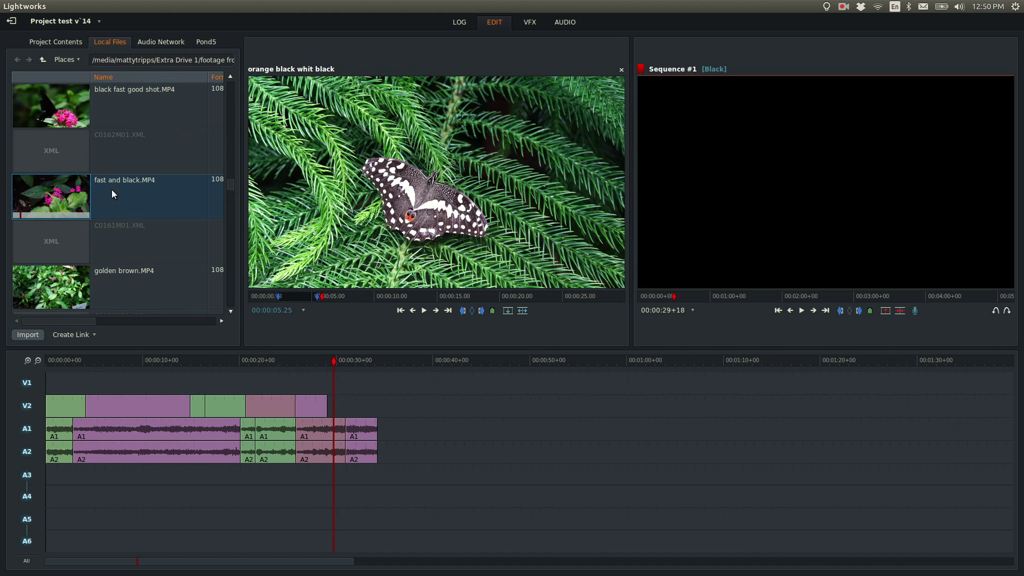
click(28, 335)
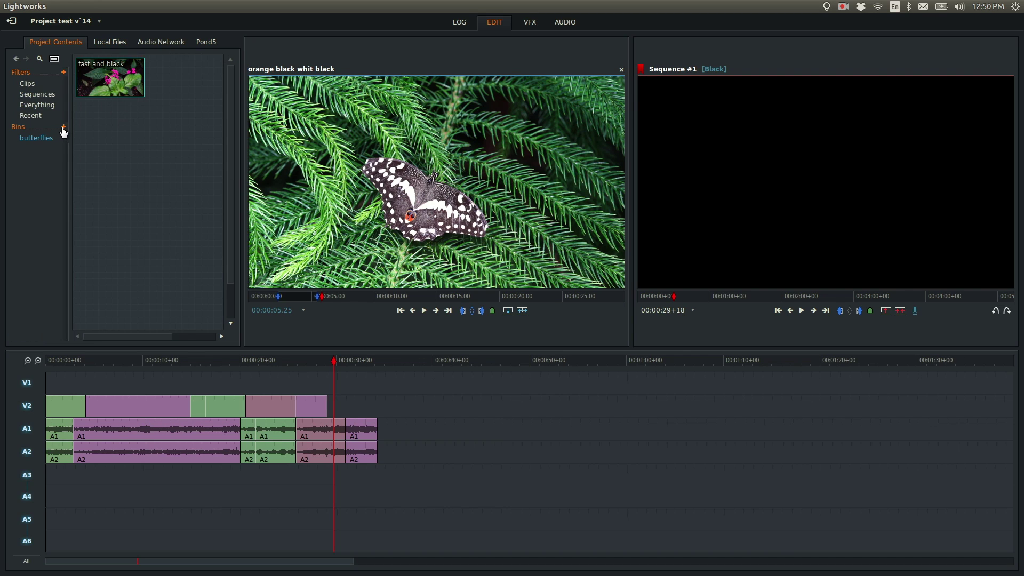
Create a new empty sequence among the project's sequences and open it in the timeline.
click(28, 85)
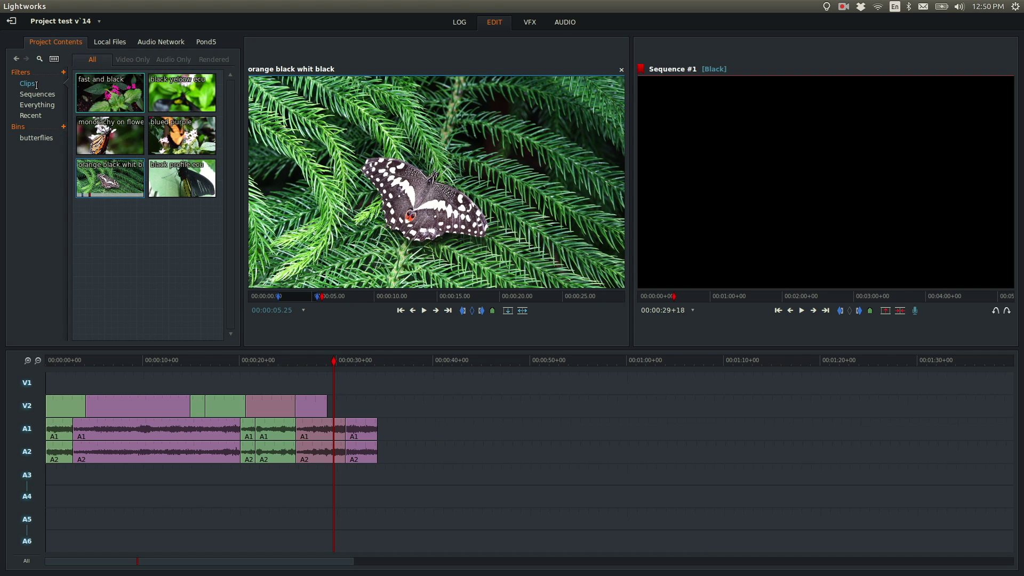
click(37, 95)
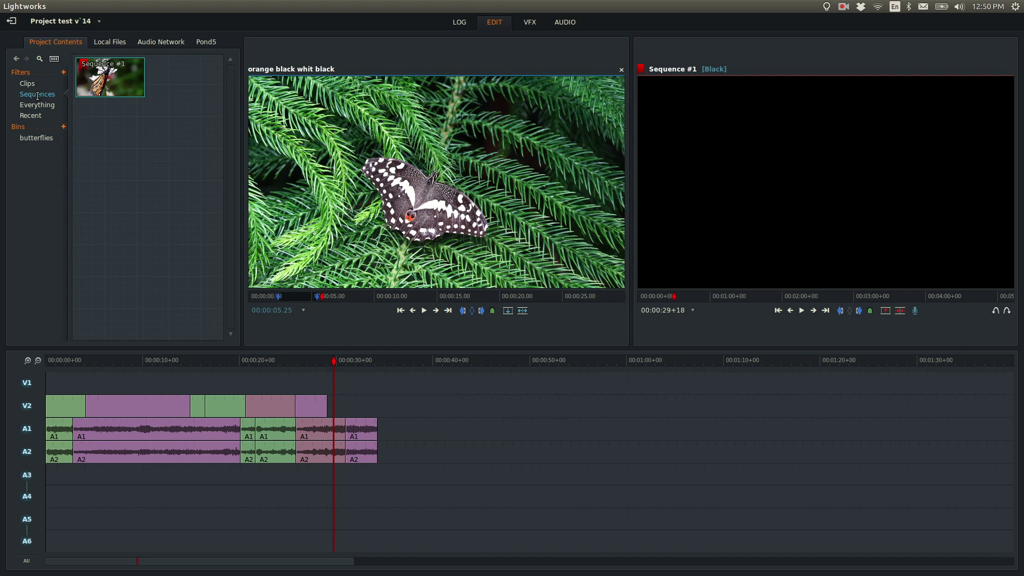
right_click(114, 129)
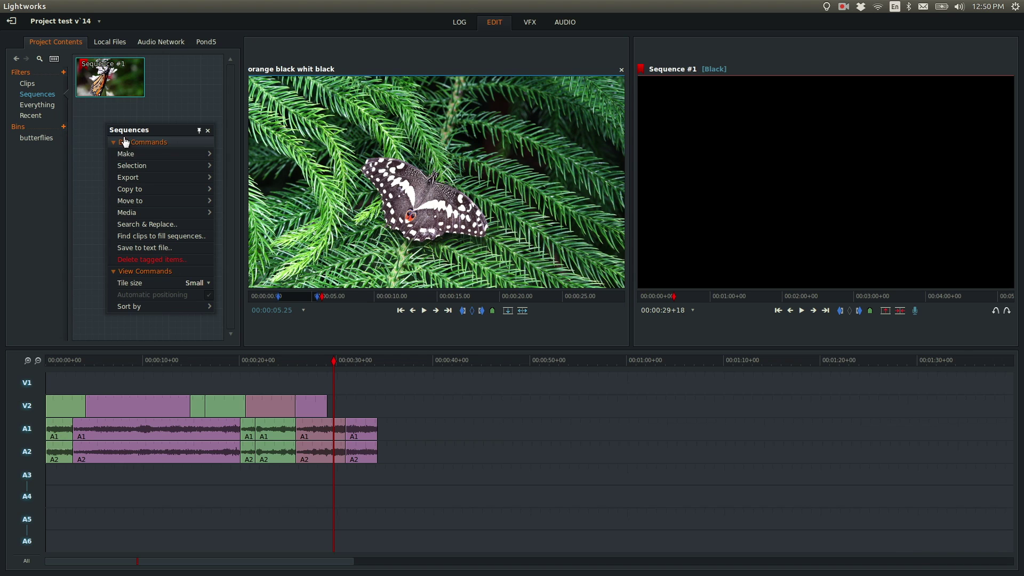
mouse_move(133, 155)
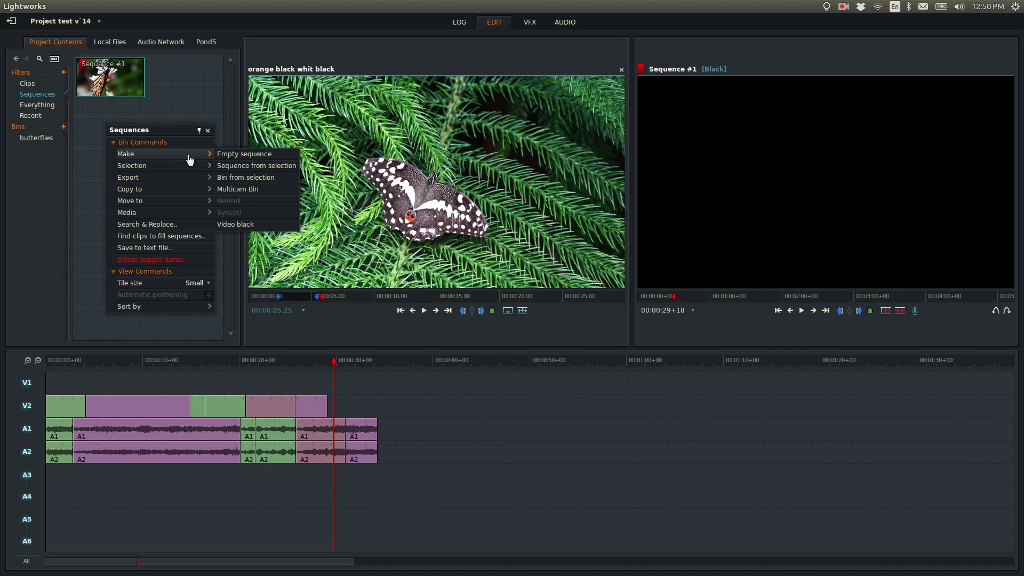
click(241, 155)
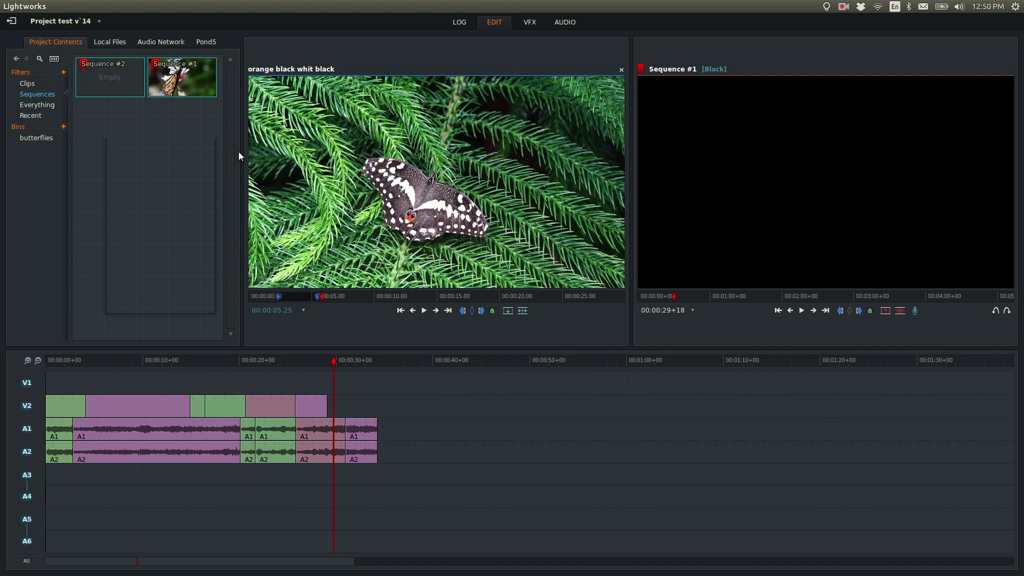
double_click(111, 79)
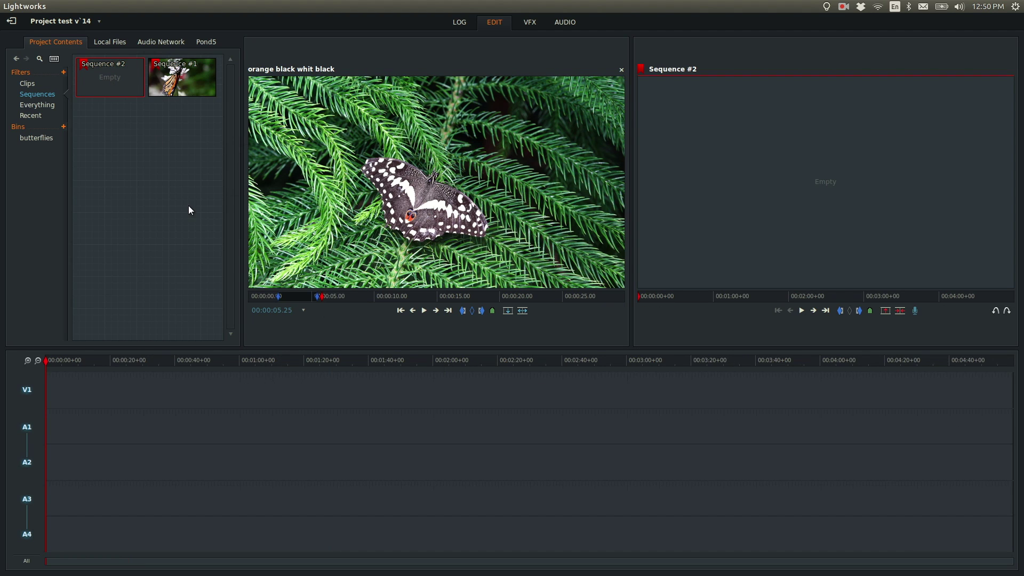
Add the black profile ecu clip to Sequence #2 and place the orange black whit black clip directly after it.
click(27, 84)
drag(116, 138, 120, 245)
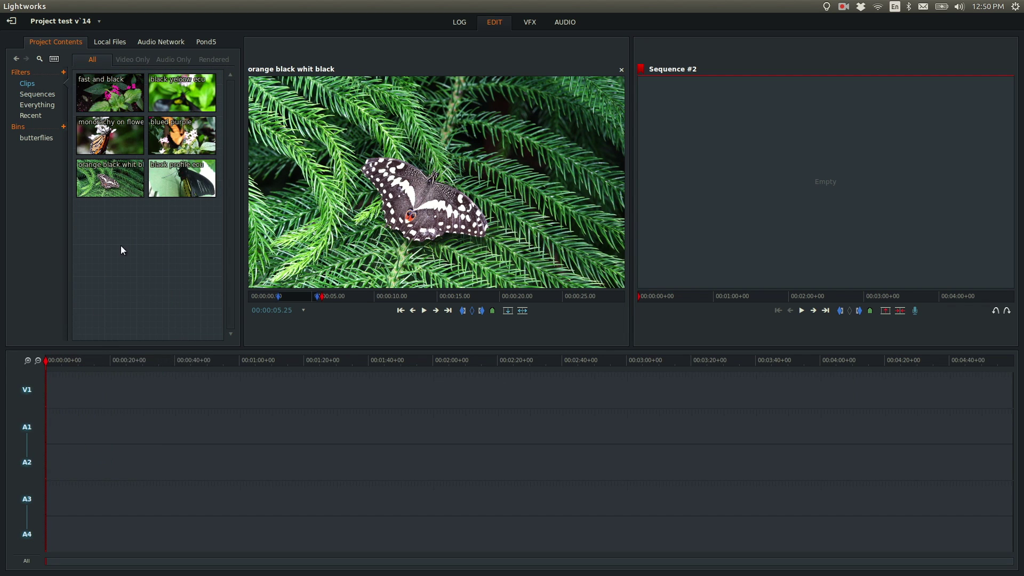
drag(171, 180, 58, 404)
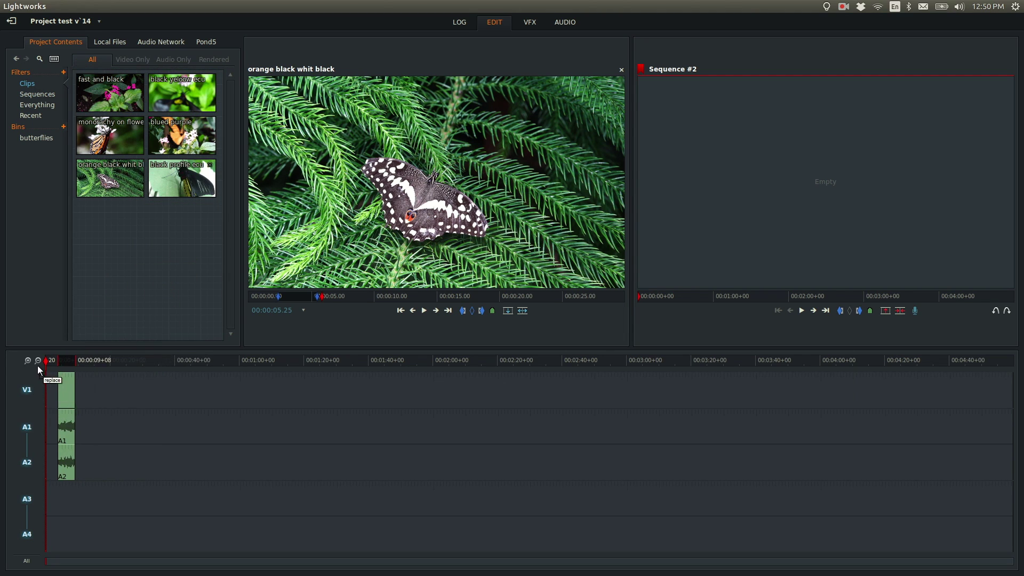
click(28, 361)
drag(171, 363, 225, 357)
drag(92, 167, 294, 376)
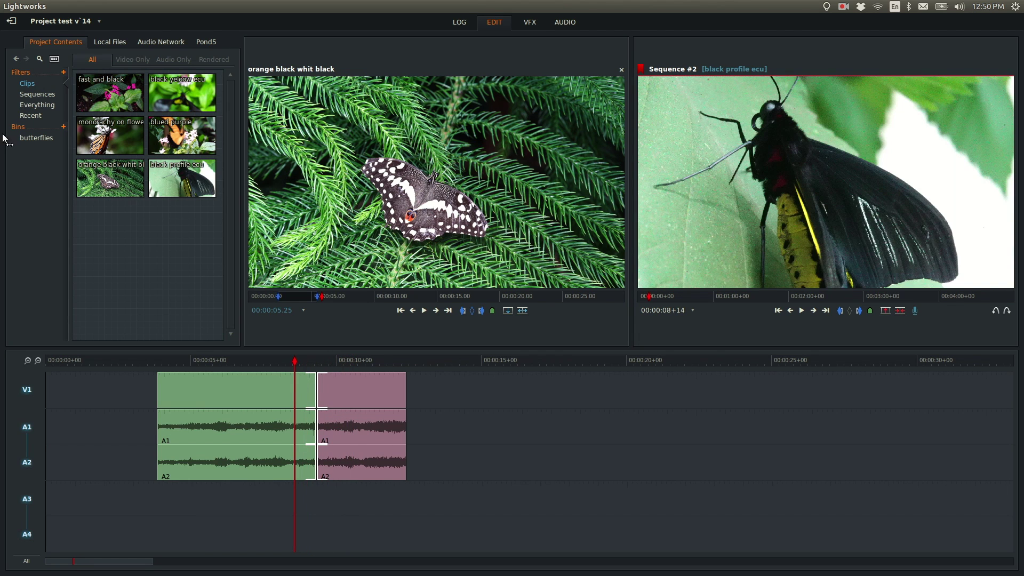
Open Sequence #1 and place Sequence #2 in its timeline at about the one-minute mark, after the existing clips.
click(38, 94)
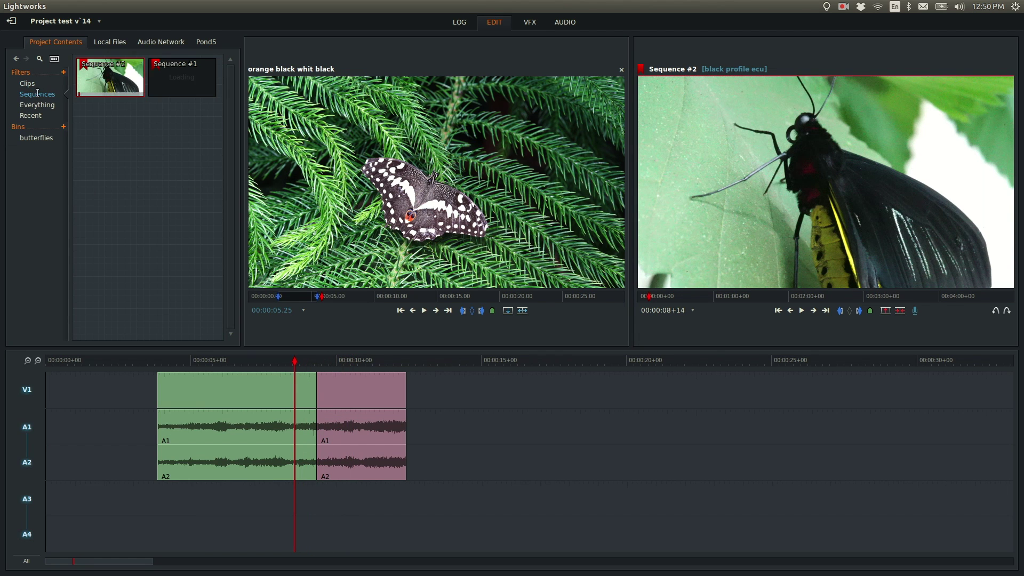
double_click(182, 79)
drag(68, 360, 179, 361)
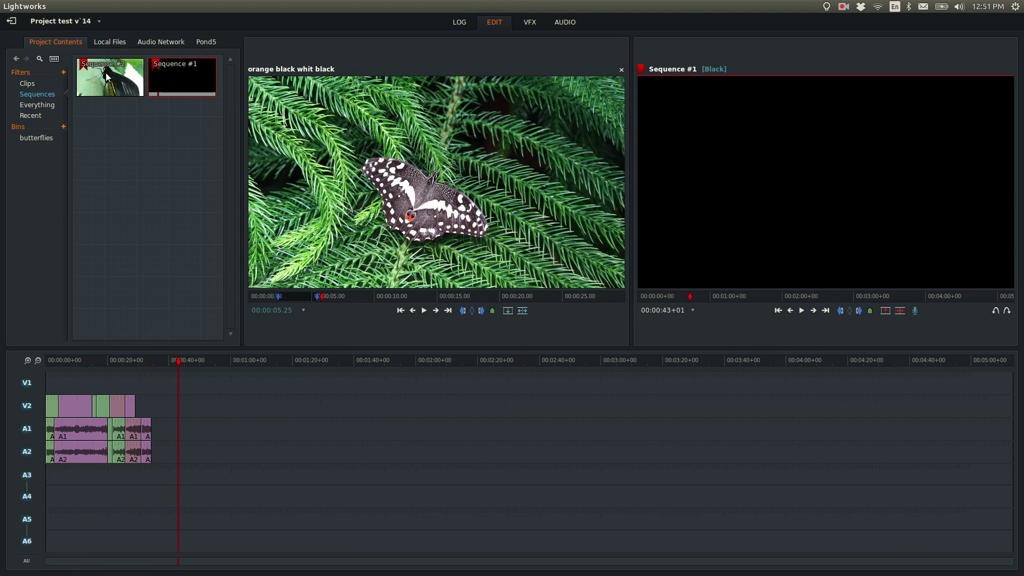
drag(107, 77, 210, 362)
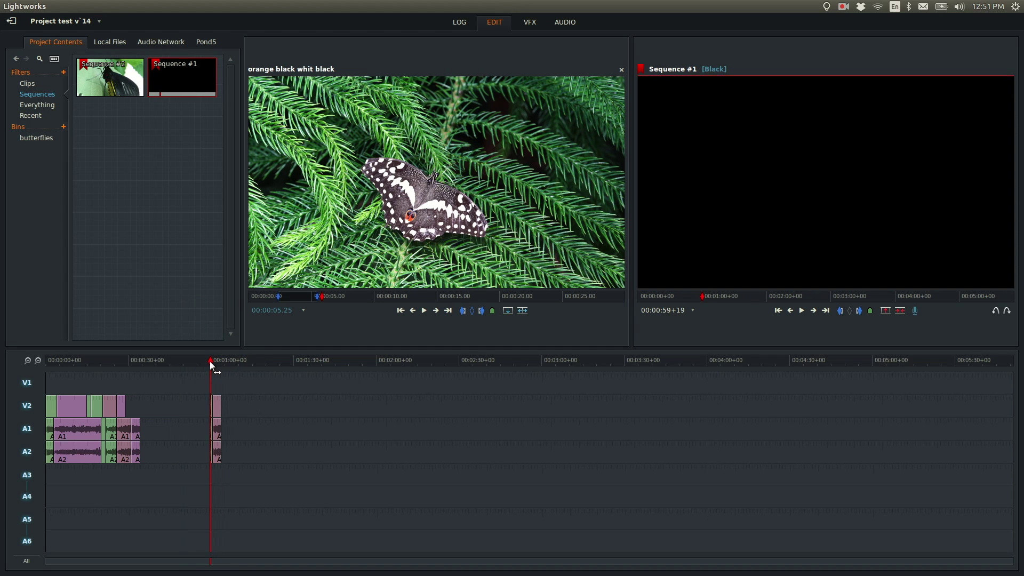
Reopen Sequence #2 and append further butterfly segments after its orange black whit black segment.
click(114, 88)
drag(115, 360, 109, 363)
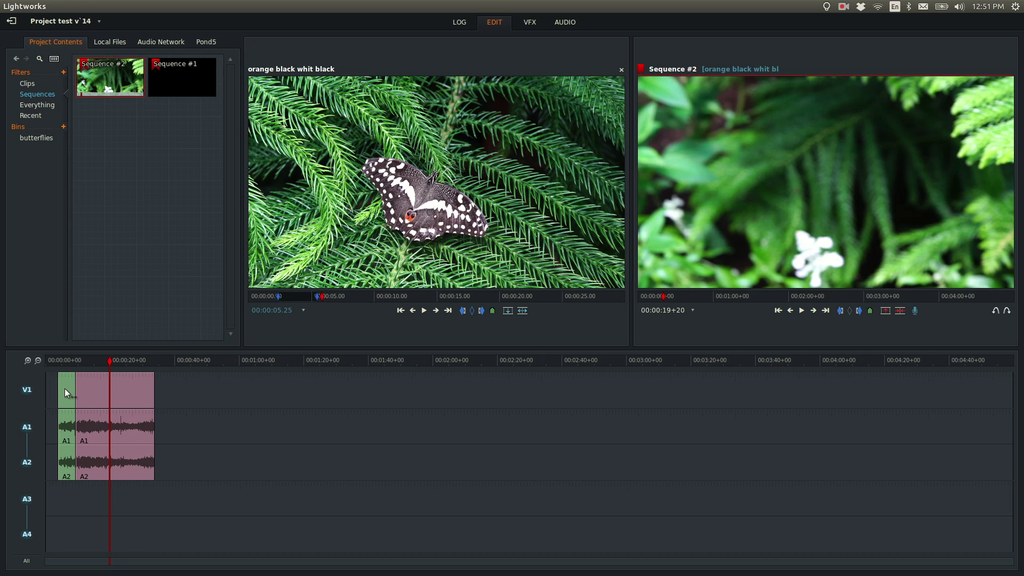
drag(66, 392, 215, 401)
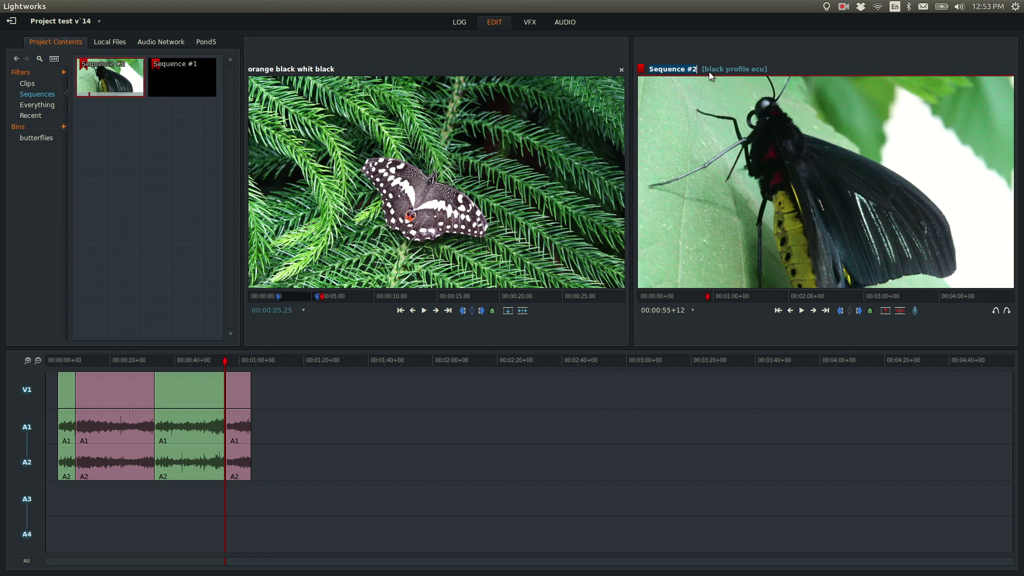
Rename Sequence #2 as butterjunkl.
text(butterf)
text(unkl)
key(Return)
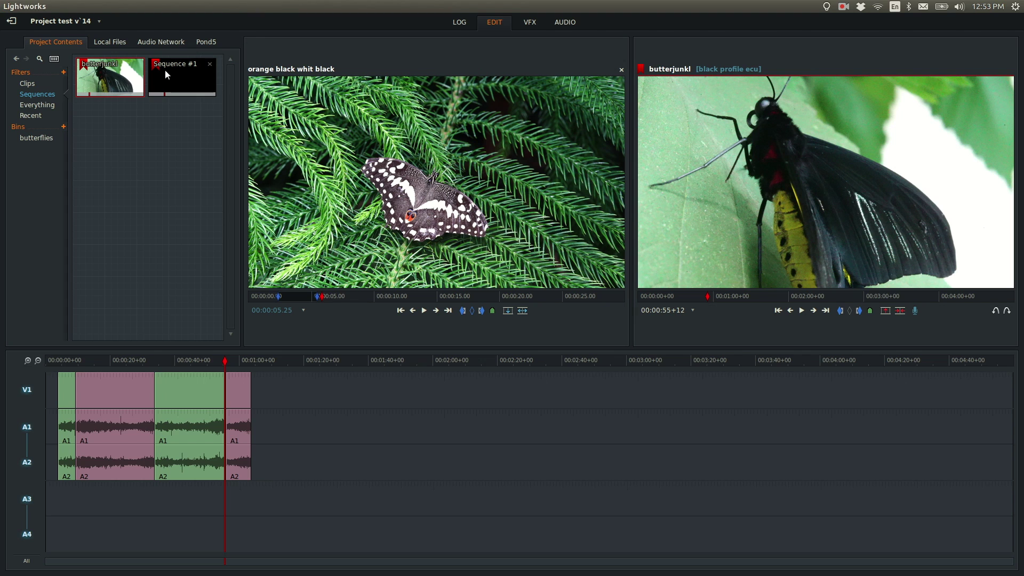
Open Sequence #1, place the butterjunkl sequence after its existing clips with a gap, and scrub through the added material.
drag(197, 359, 136, 372)
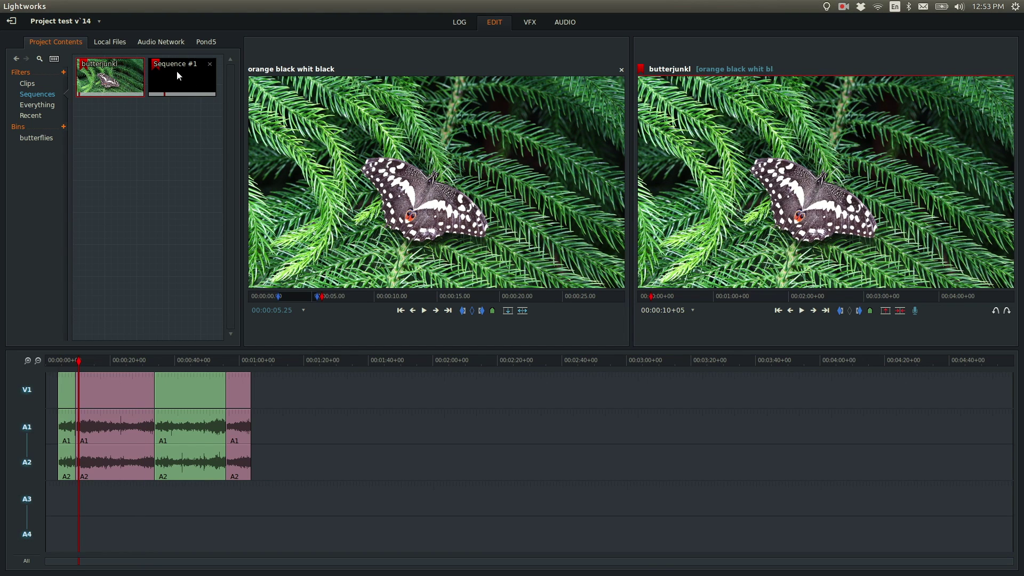
double_click(179, 75)
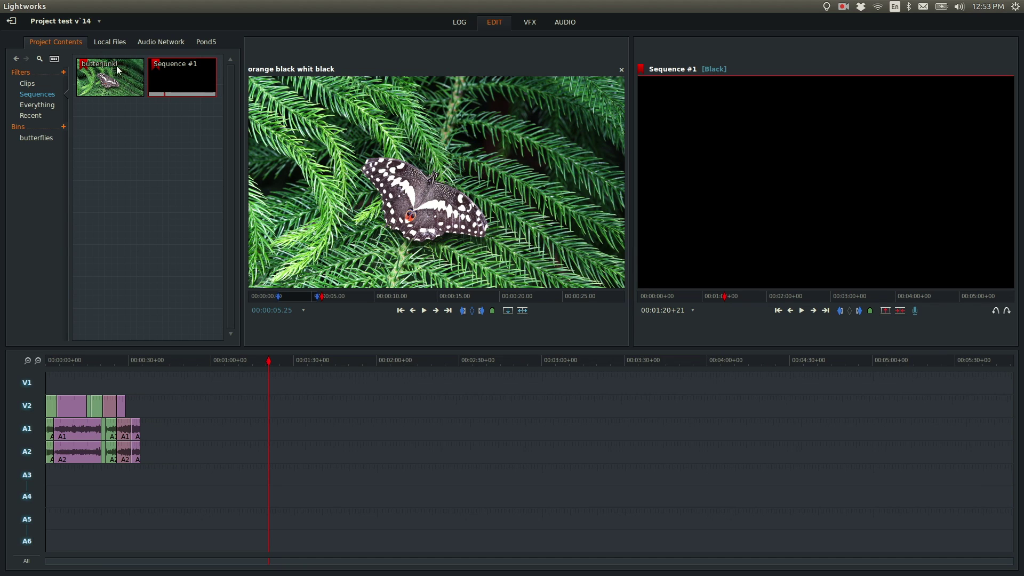
drag(117, 76, 241, 404)
mouse_move(264, 359)
mouse_down()
mouse_move(365, 367)
mouse_move(265, 374)
mouse_up()
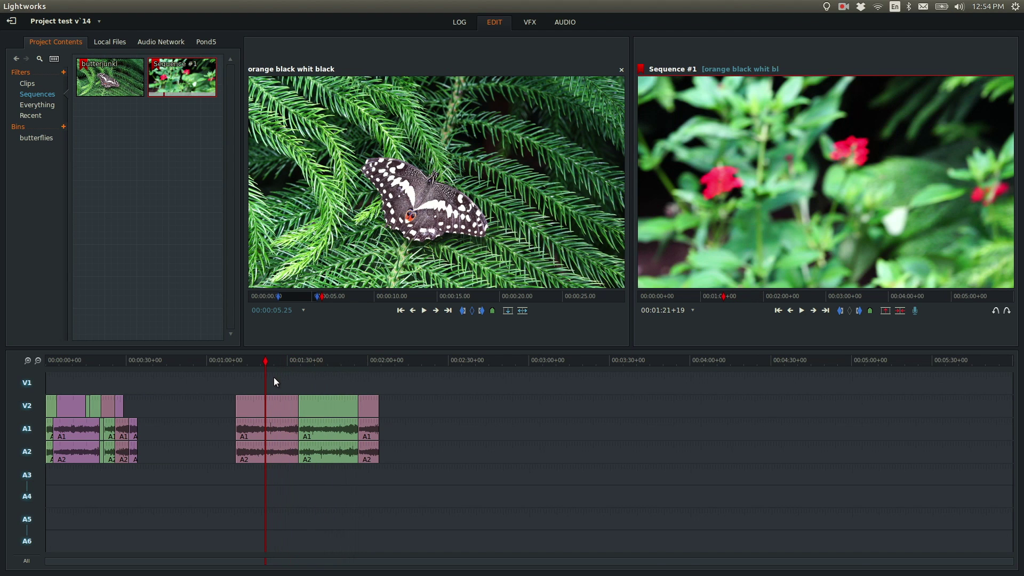
Switch Sequence #1 to the video effects view and enlarge the timeline area so its video tracks are taller.
drag(93, 362, 227, 360)
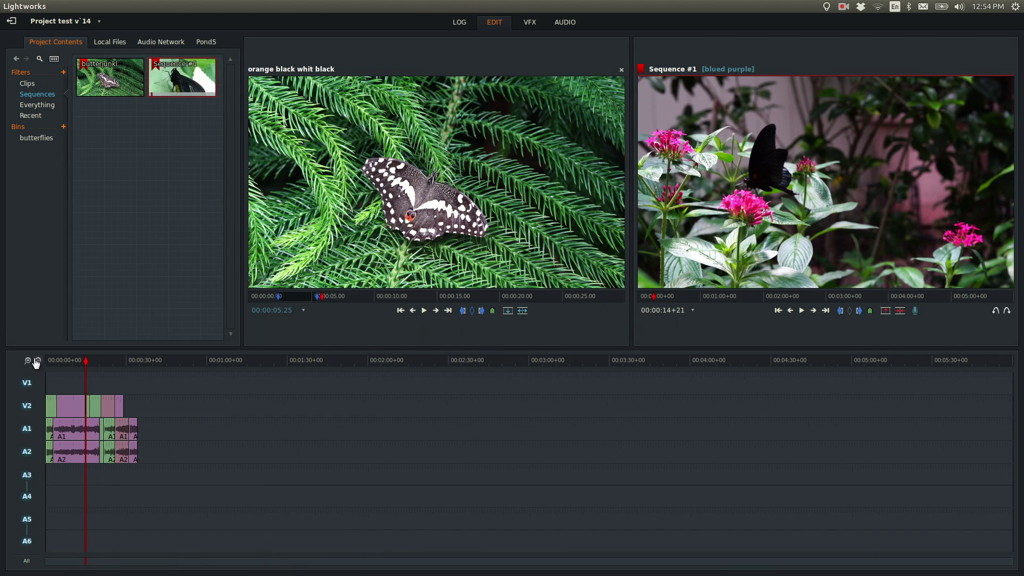
click(28, 361)
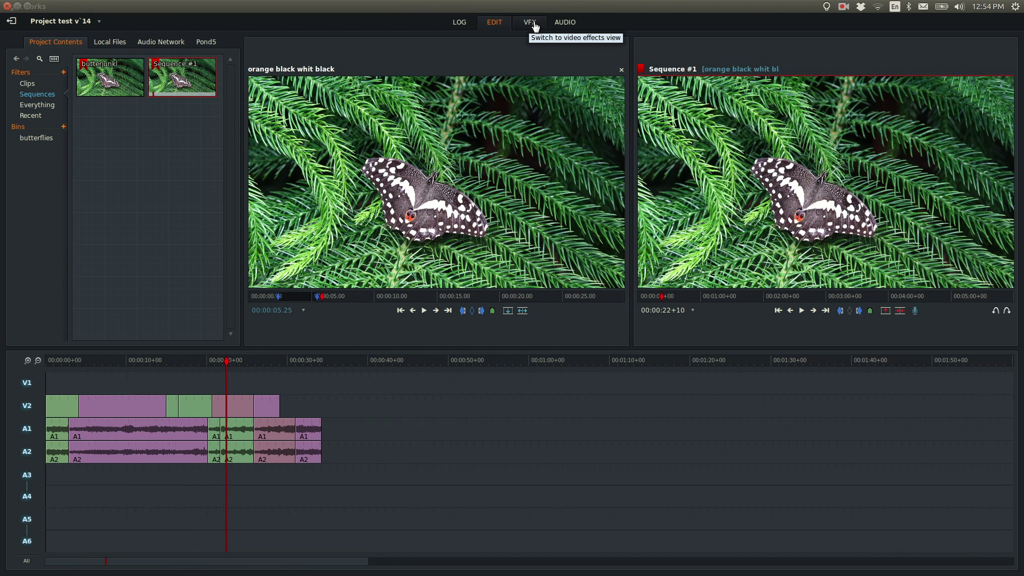
click(530, 24)
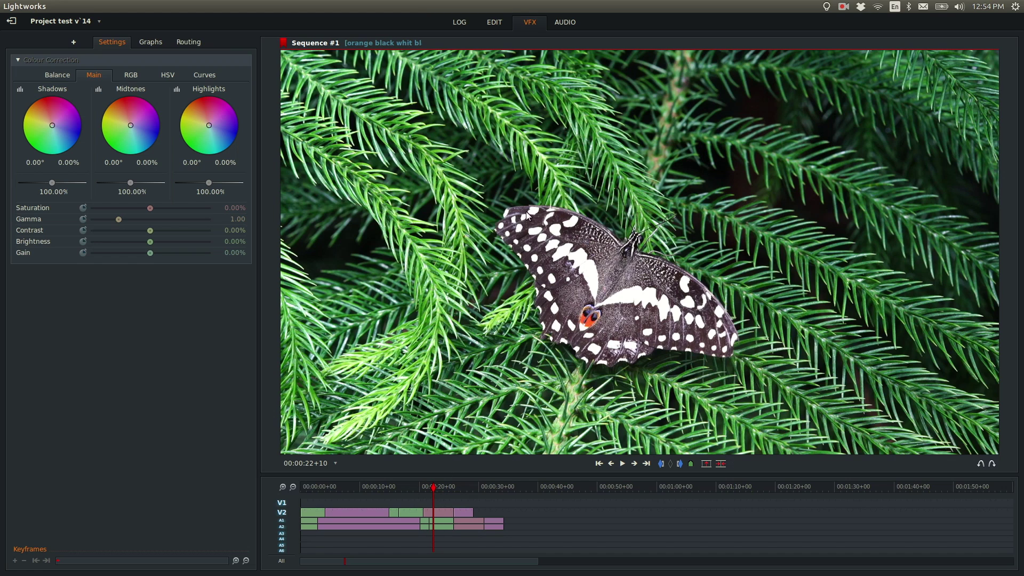
drag(548, 475, 547, 381)
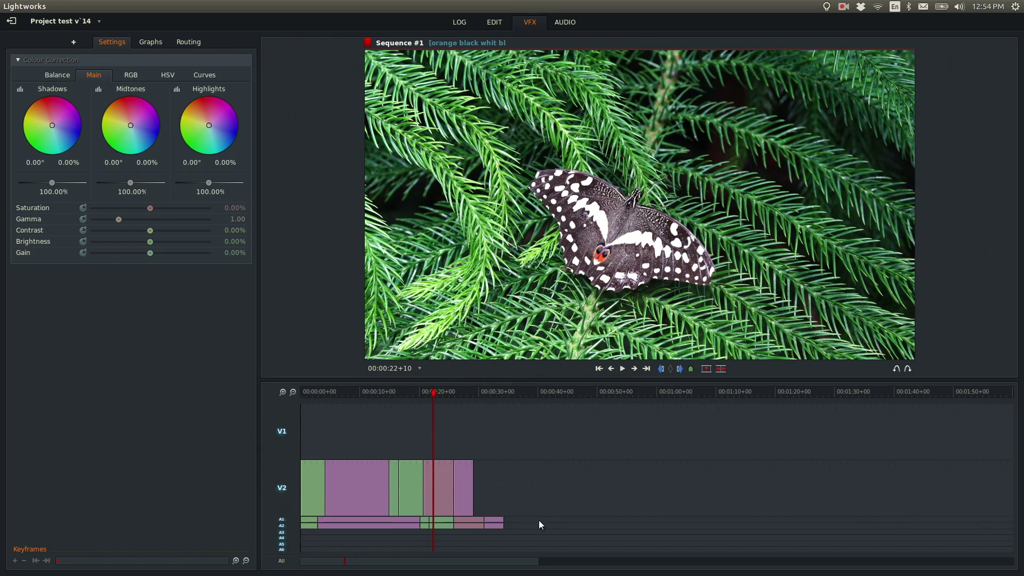
drag(513, 382, 513, 403)
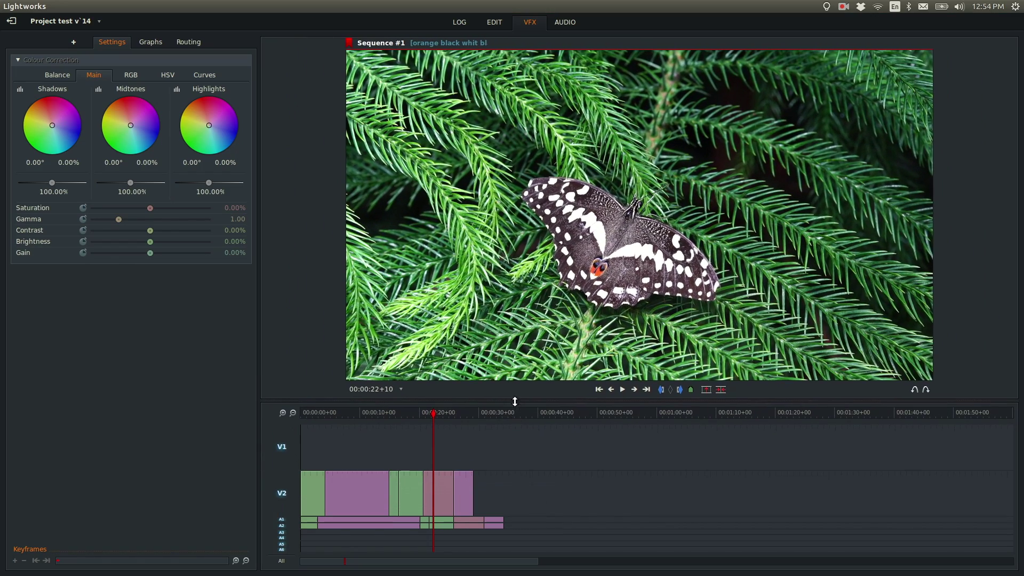
mouse_move(432, 413)
mouse_down()
mouse_move(414, 418)
mouse_move(426, 418)
mouse_up()
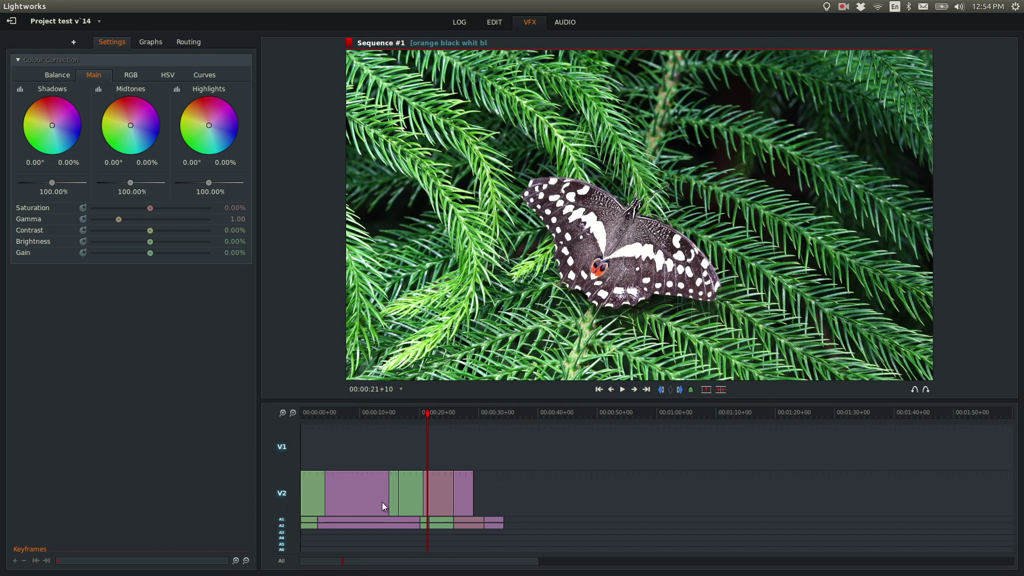
Open the video tools for Sequence #1 and scrub within the blued purple clip to examine its colours on the vectorscope.
click(359, 417)
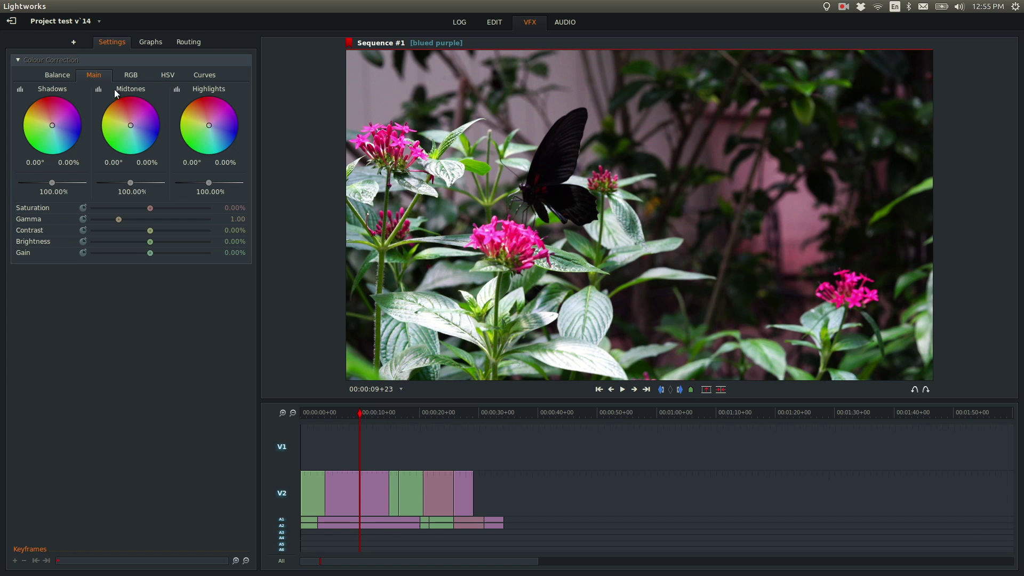
drag(398, 415, 360, 416)
right_click(443, 385)
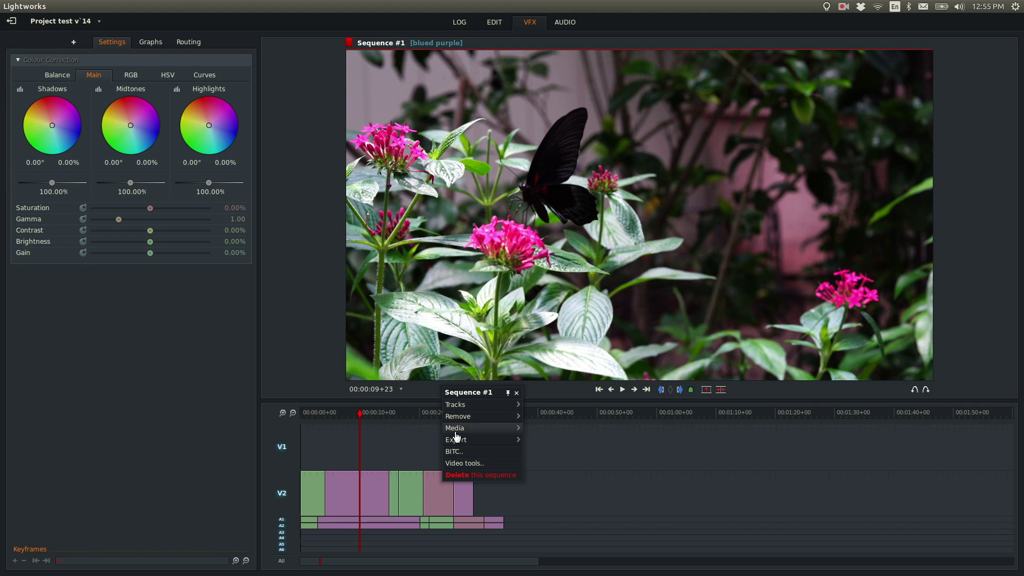
click(468, 464)
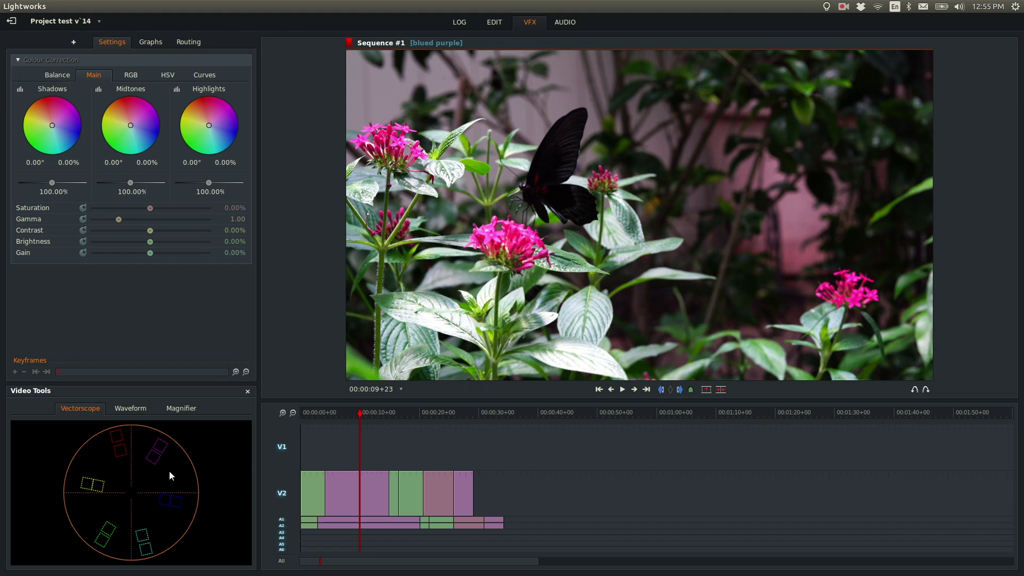
drag(359, 412, 364, 412)
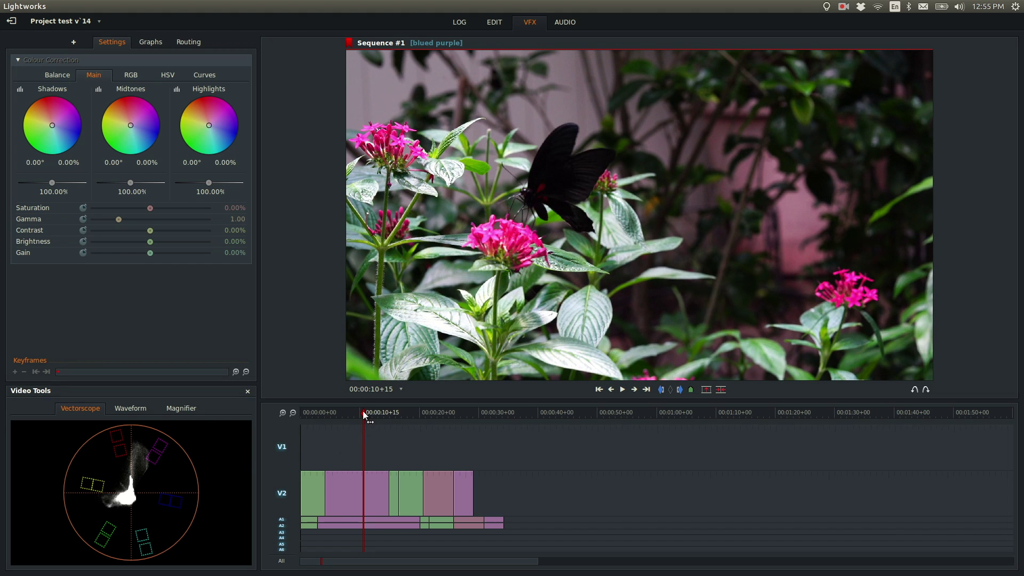
drag(363, 411, 365, 411)
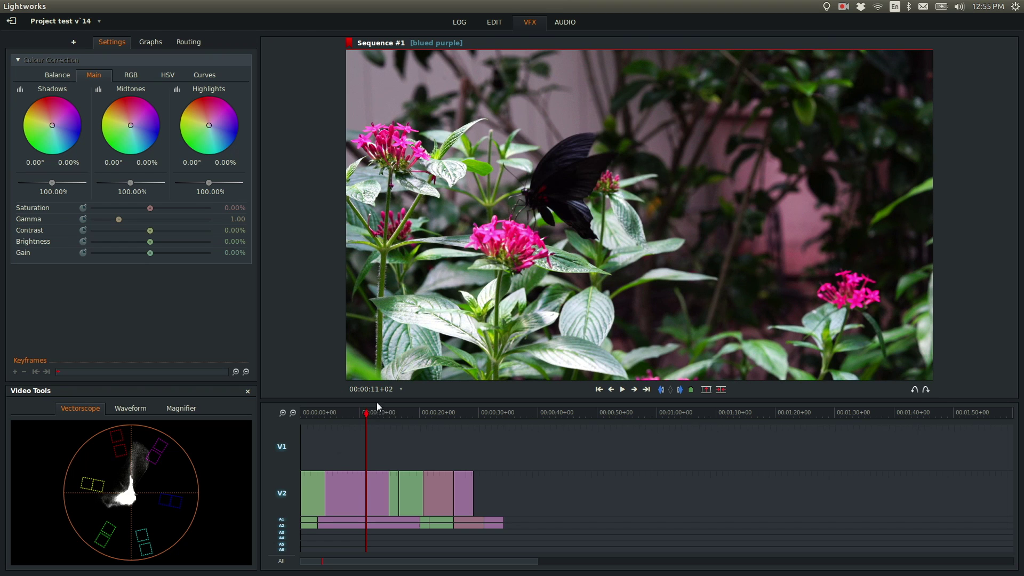
drag(366, 412, 363, 412)
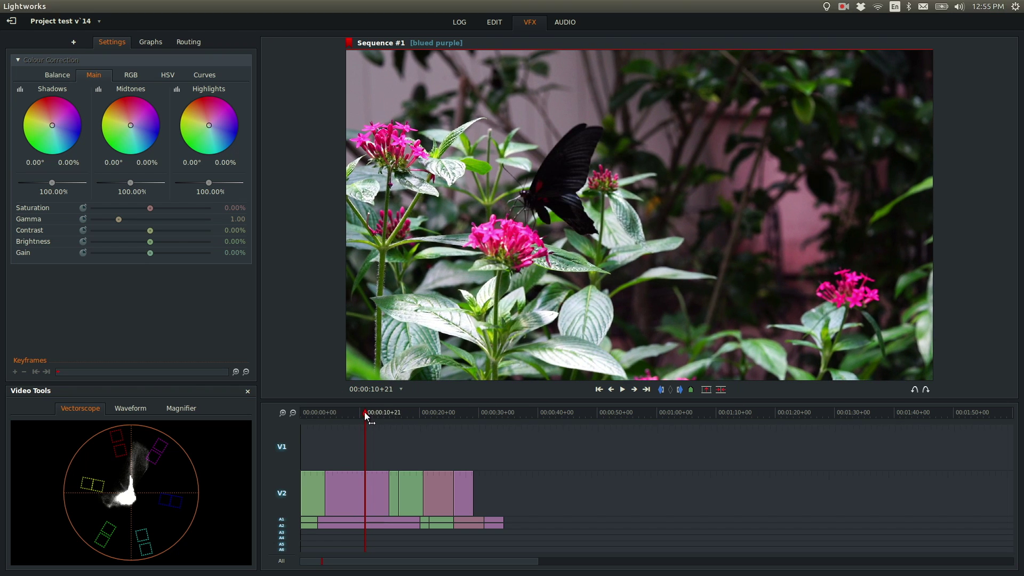
In the blued purple clip's RGB colour correction, set red contrast 45.70%, red brightness -36.65%, red gain 63.80%, green gain 5.88% and blue gain 0.45%.
click(130, 75)
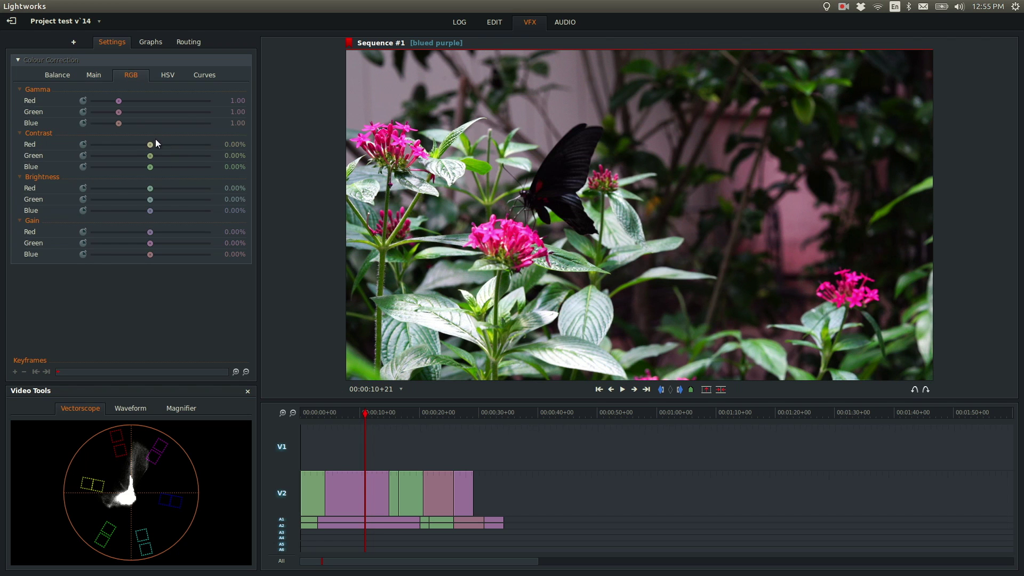
drag(151, 144, 197, 157)
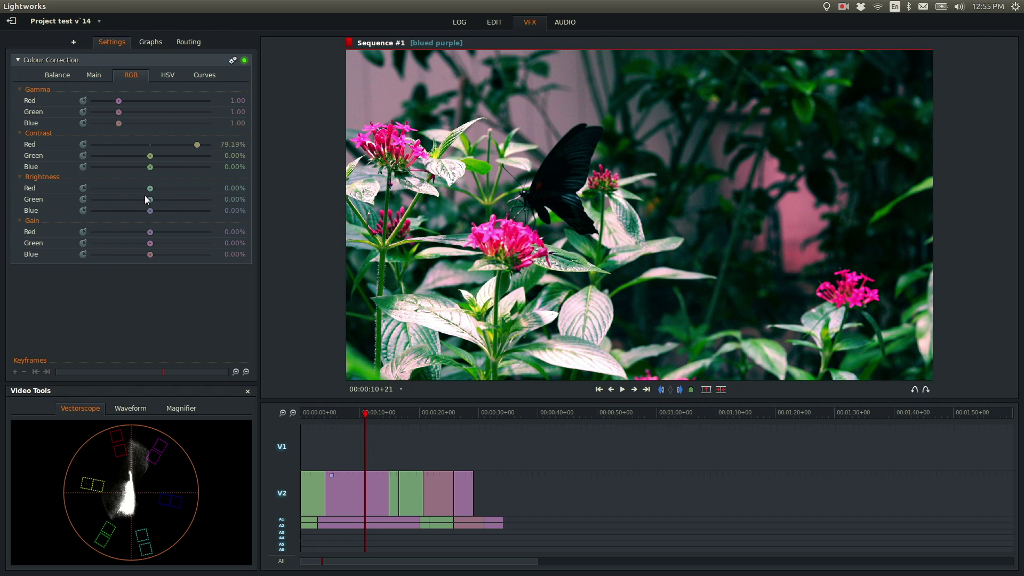
drag(151, 190, 122, 191)
drag(150, 230, 187, 235)
mouse_move(196, 145)
mouse_down()
mouse_move(145, 144)
mouse_move(177, 144)
mouse_up()
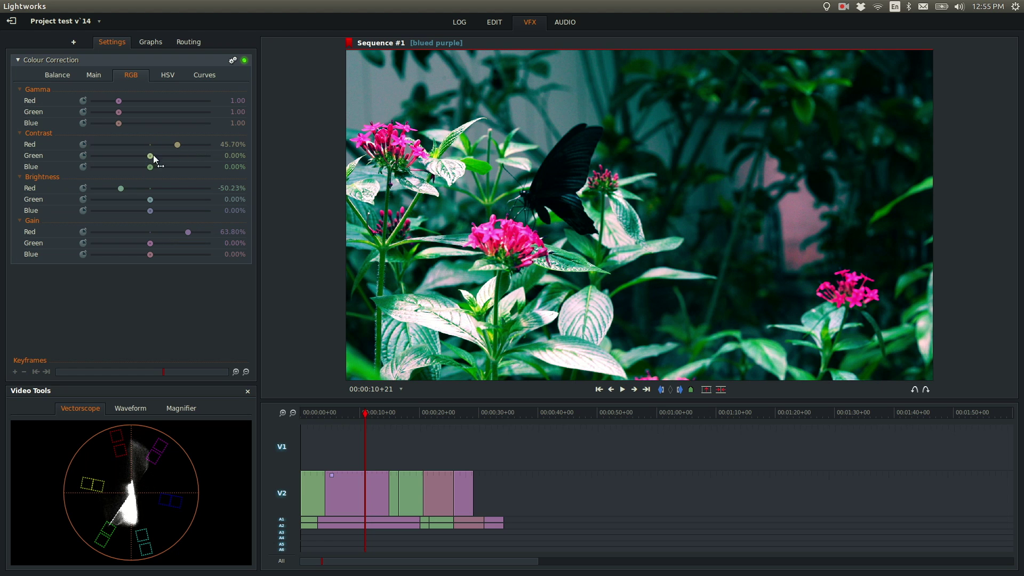
mouse_move(118, 187)
mouse_down()
mouse_move(150, 188)
mouse_move(128, 192)
mouse_up()
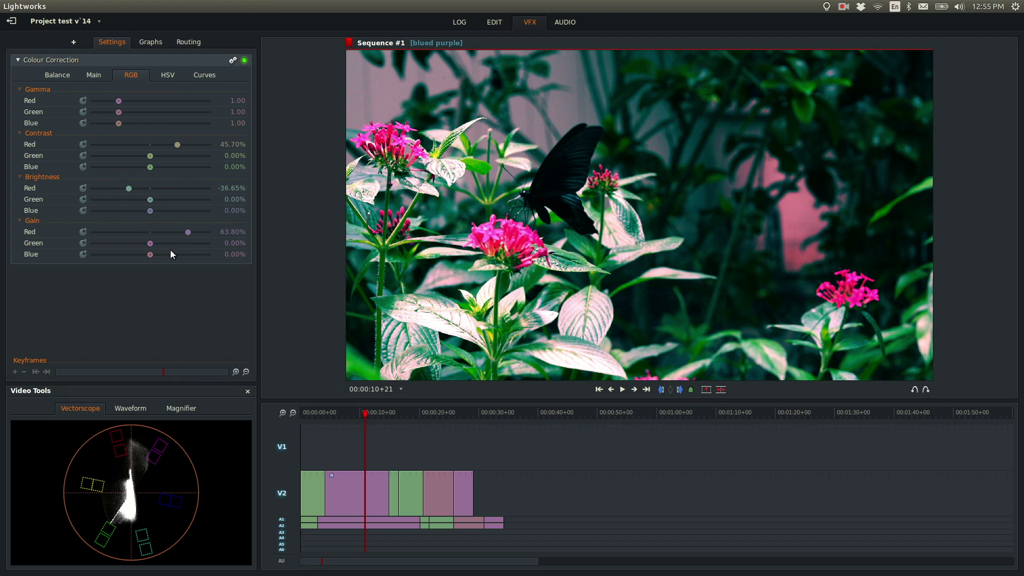
mouse_move(149, 255)
mouse_down()
mouse_move(172, 257)
mouse_move(144, 255)
mouse_move(174, 245)
mouse_move(154, 246)
mouse_up()
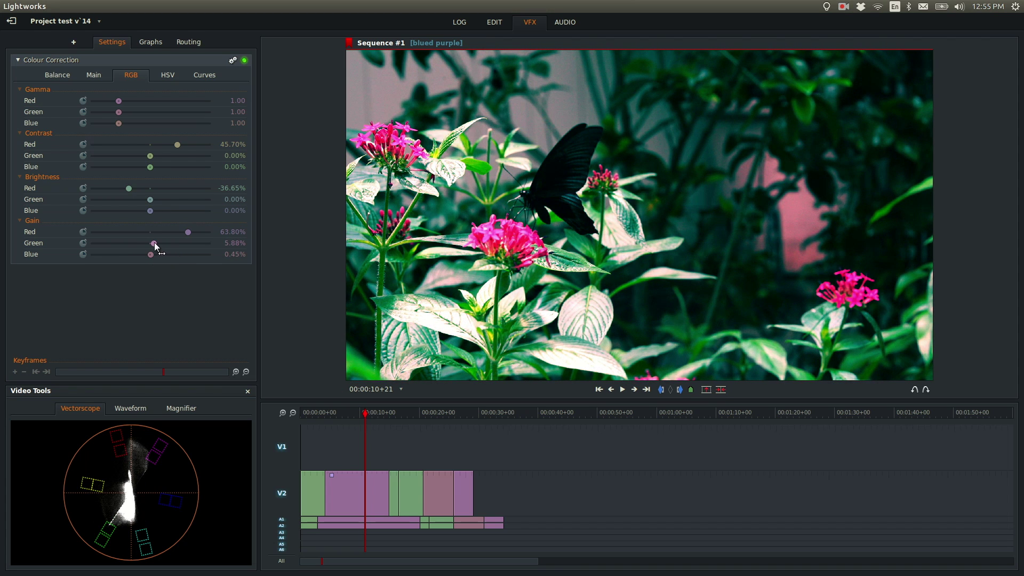
Add a 3D DVE effect to the blued purple clip and rotate it 26.57° about X and 35.54° about Y.
click(360, 484)
right_click(355, 479)
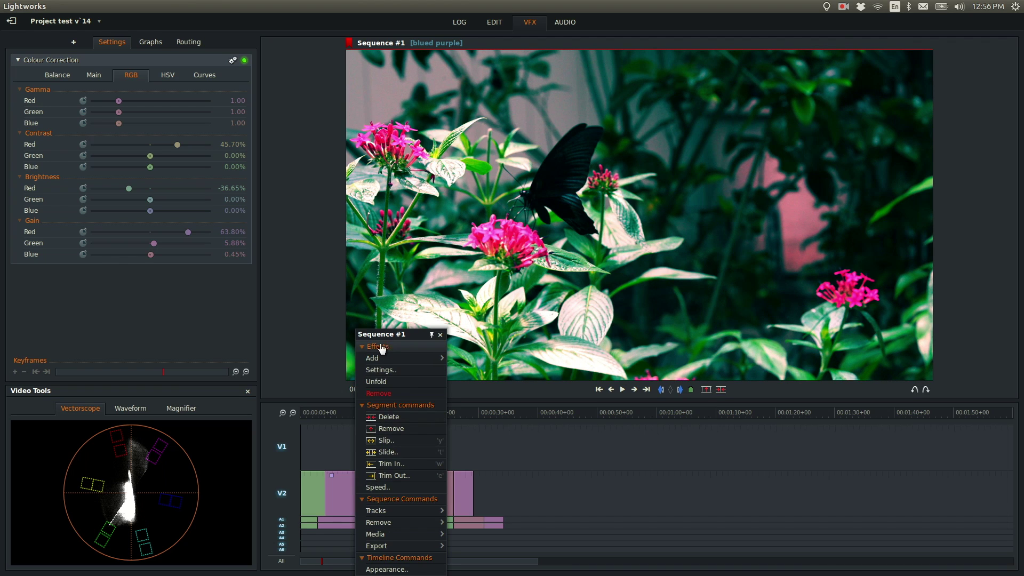
mouse_move(386, 358)
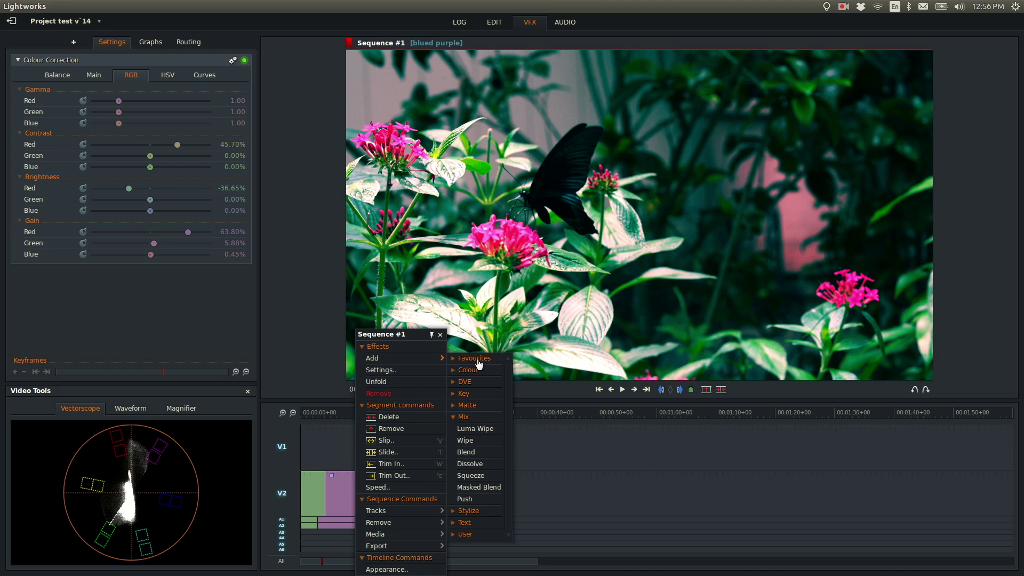
click(456, 381)
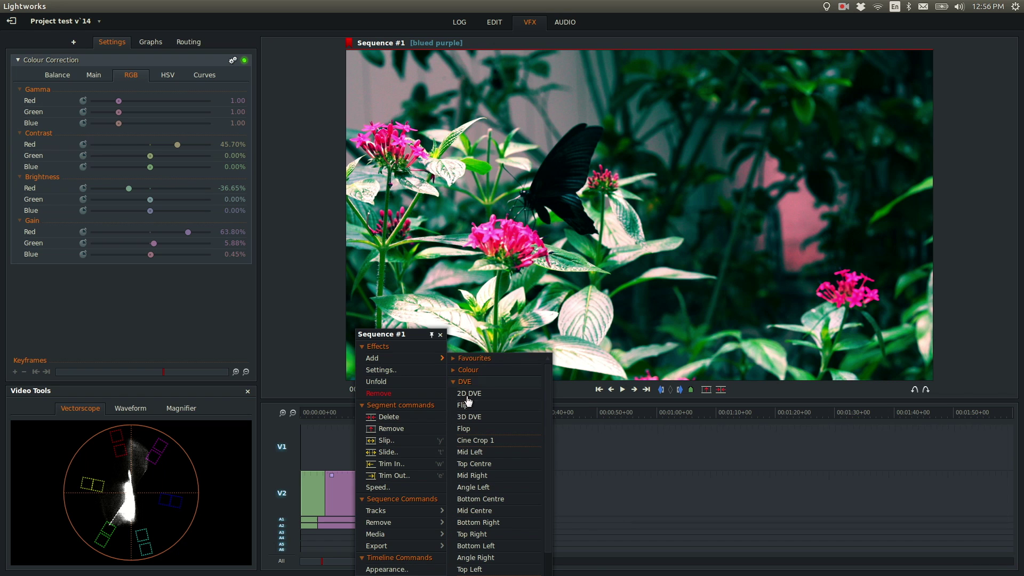
click(467, 417)
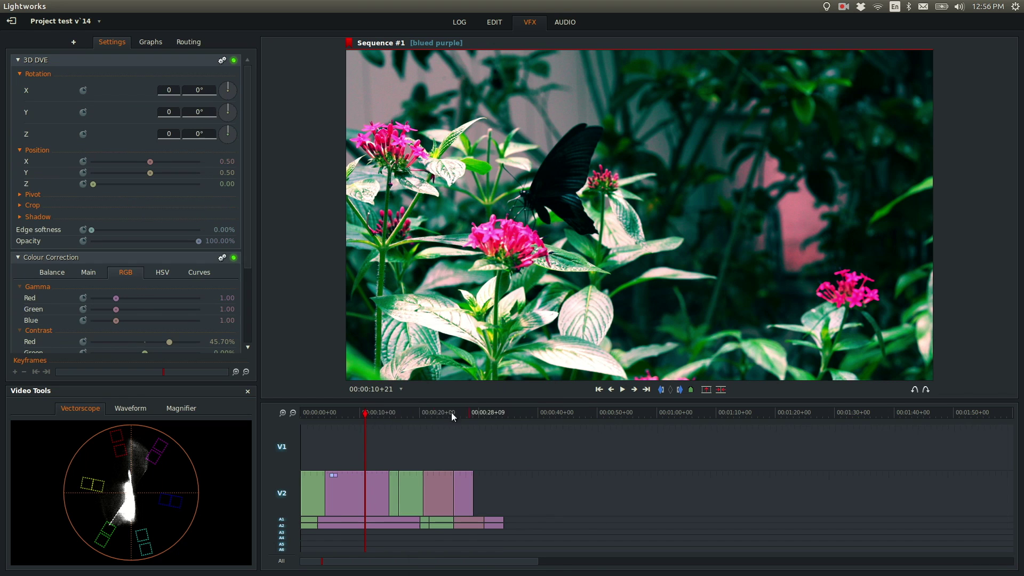
drag(362, 413, 365, 412)
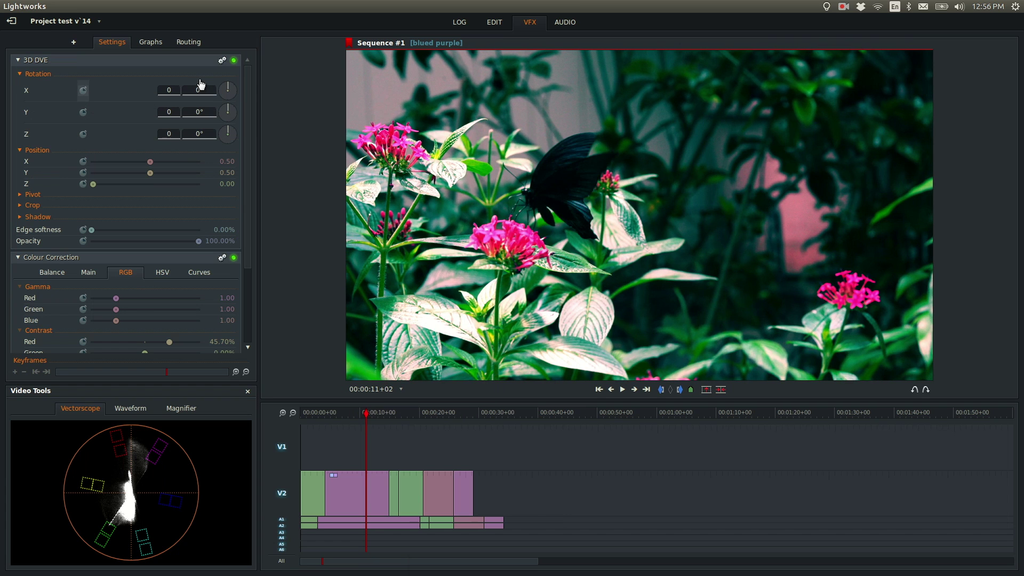
drag(228, 84, 232, 110)
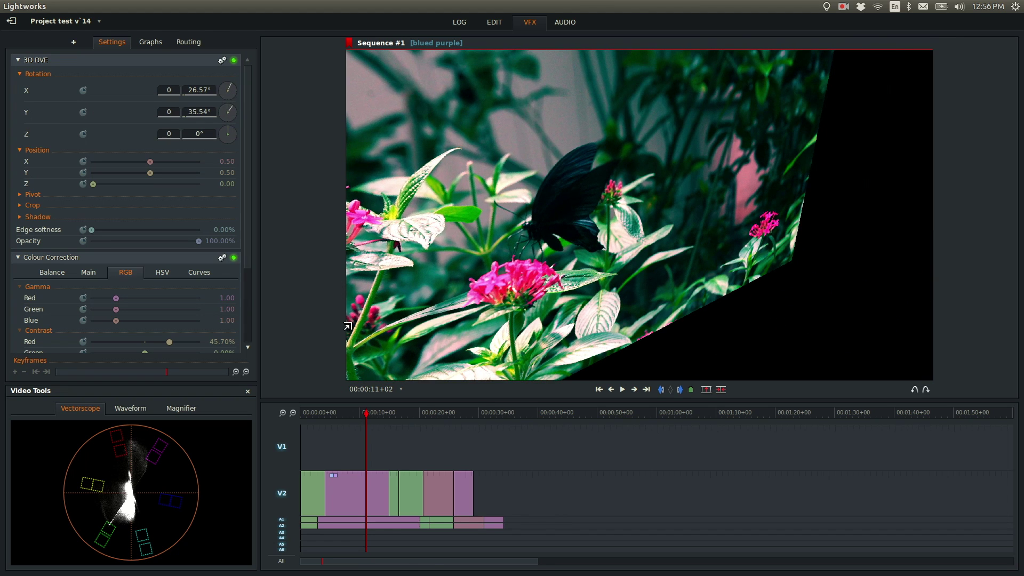
Bypass and re-enable the blued purple clip's 3D DVE effect to compare the picture, then remove the effect.
click(365, 414)
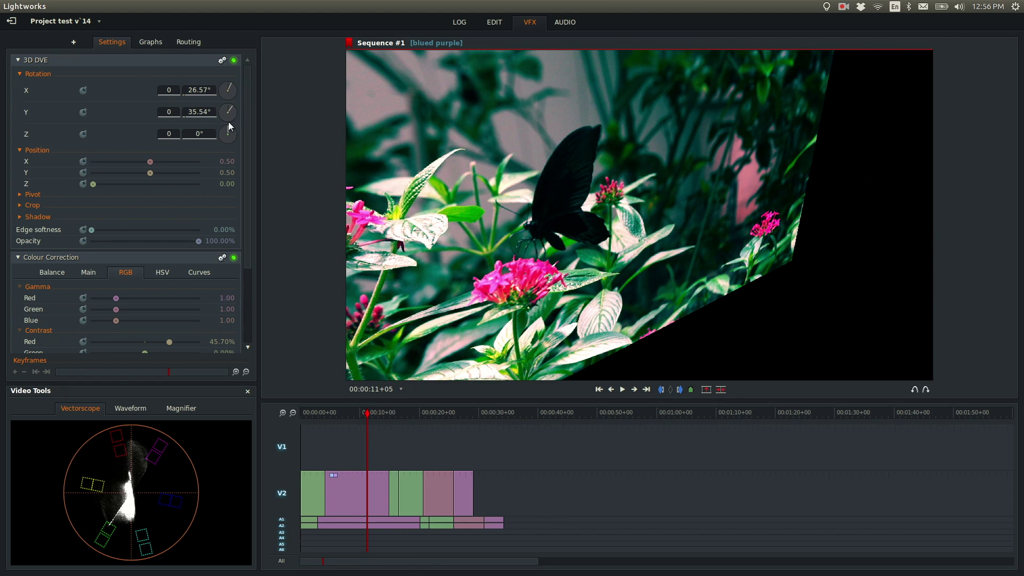
click(234, 62)
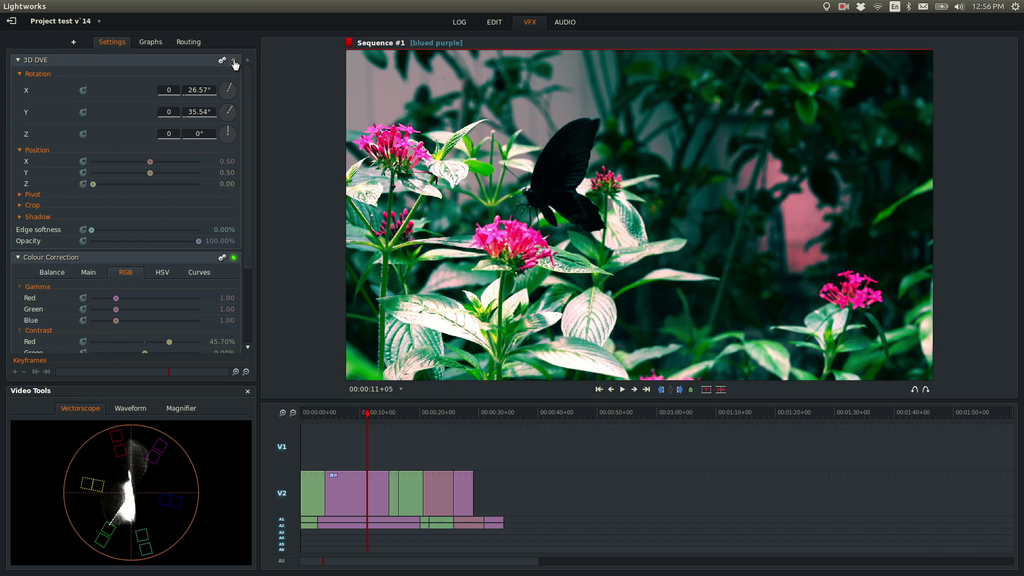
click(234, 61)
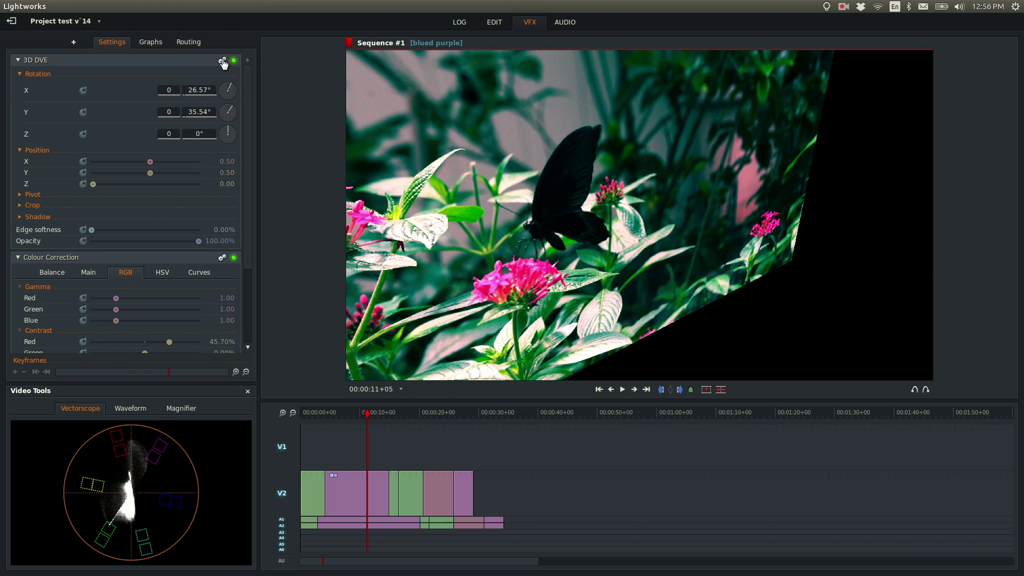
click(221, 62)
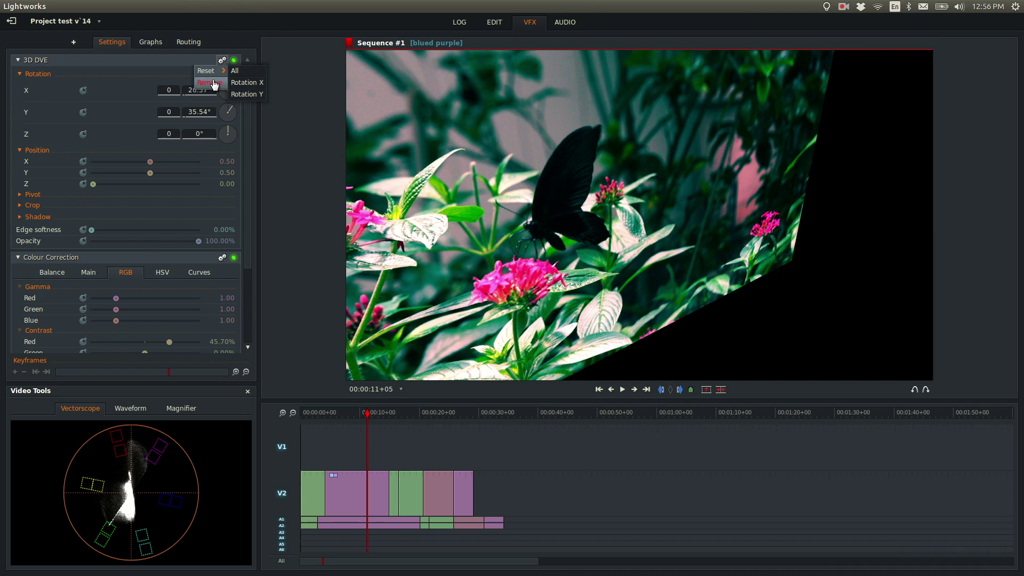
click(212, 82)
drag(365, 417, 355, 412)
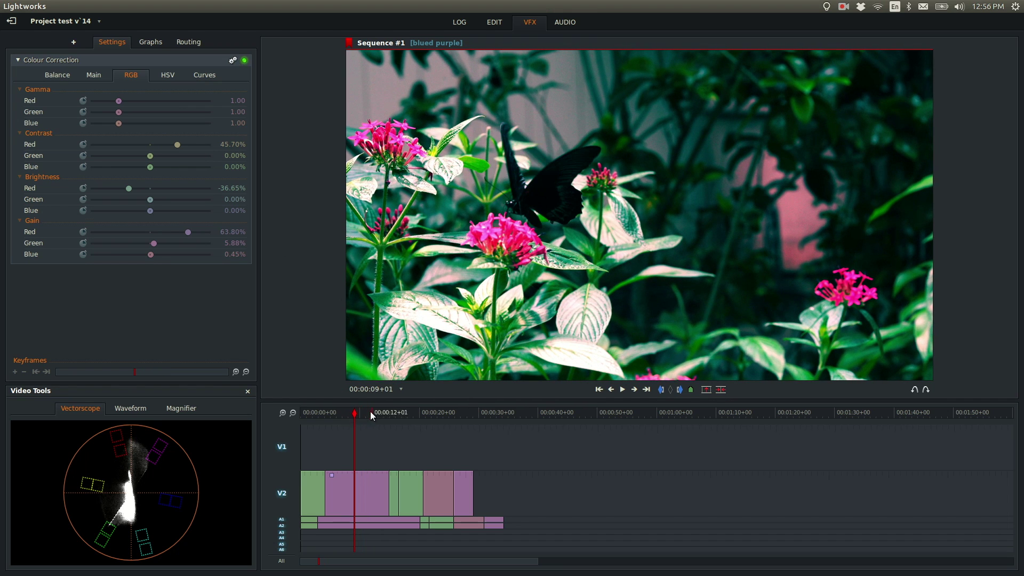
In the edit view, move the orange black white clip from V2 to V1 above the blued purple clip, then return to video effects.
click(494, 23)
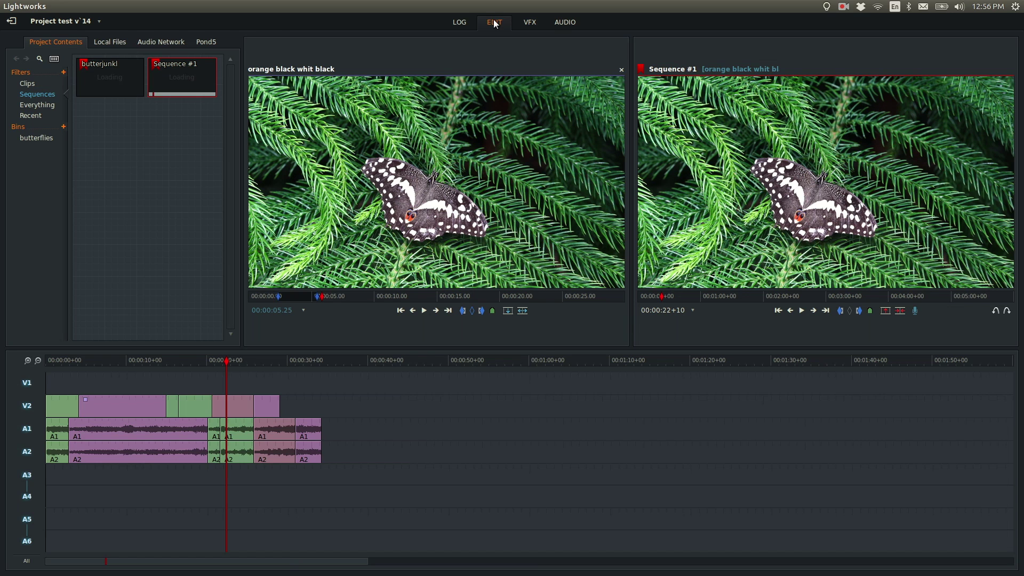
drag(232, 401, 124, 360)
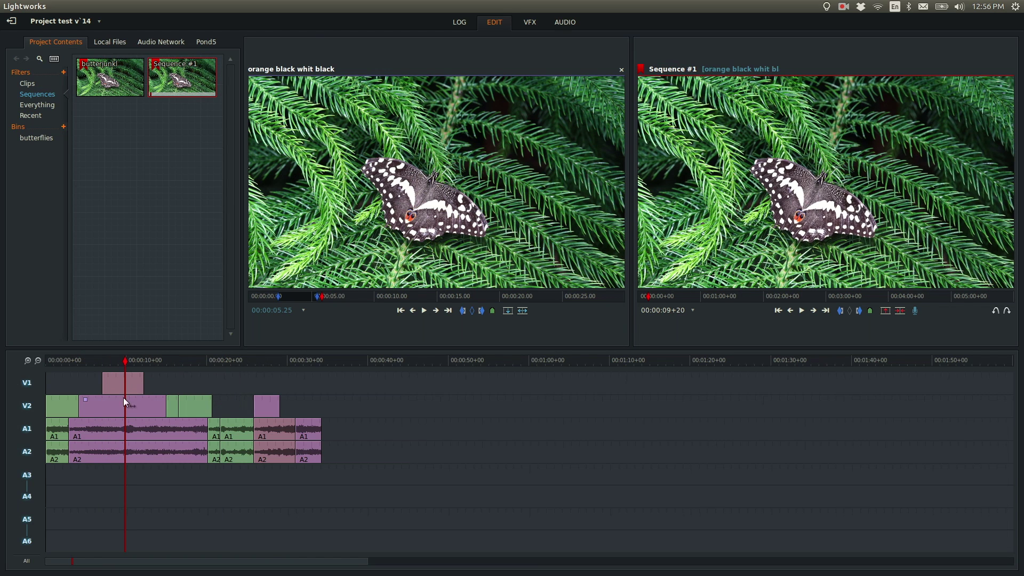
click(530, 23)
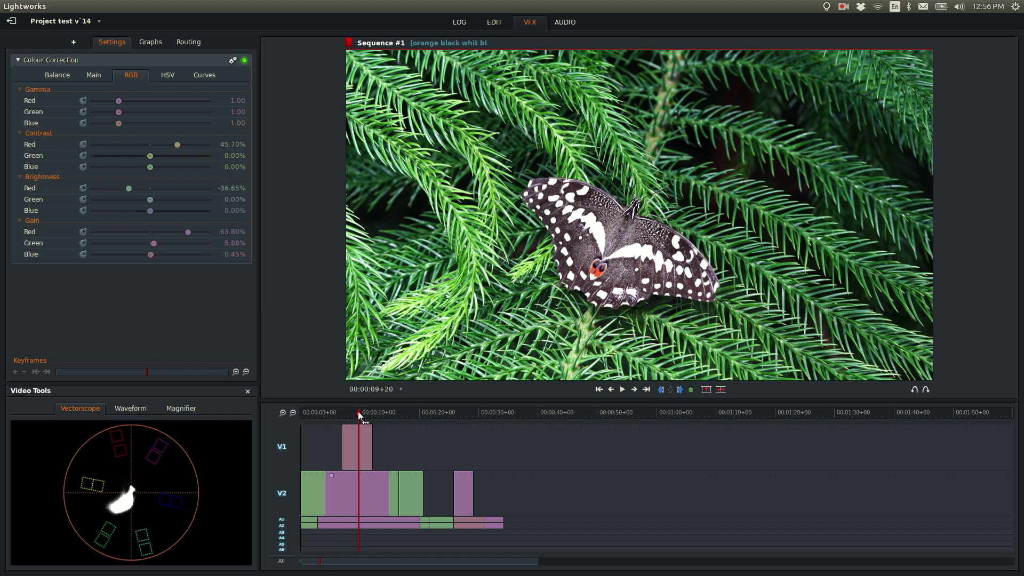
Add a Blend effect from the Mix category to the orange black white clip on V1.
click(357, 412)
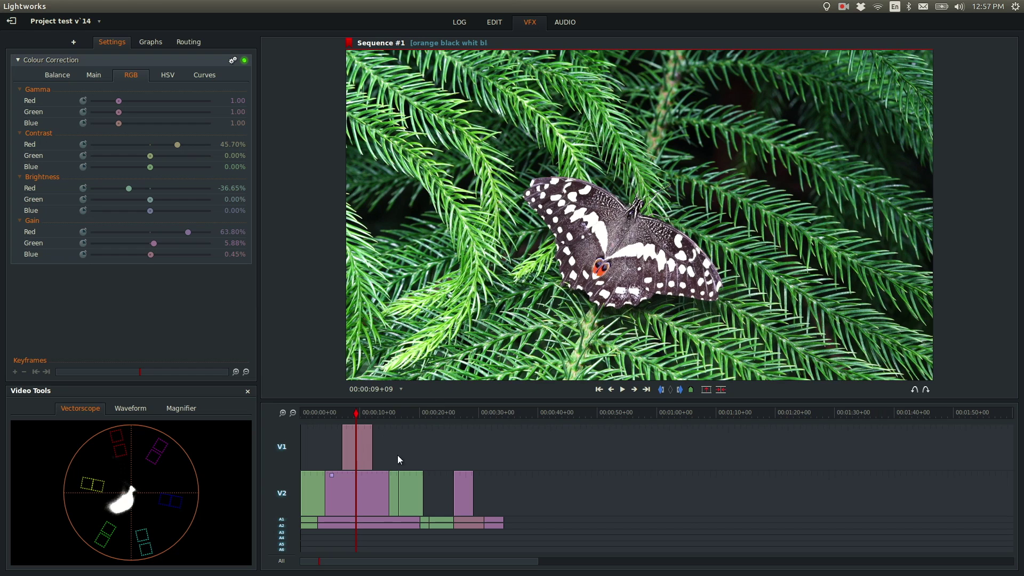
right_click(352, 440)
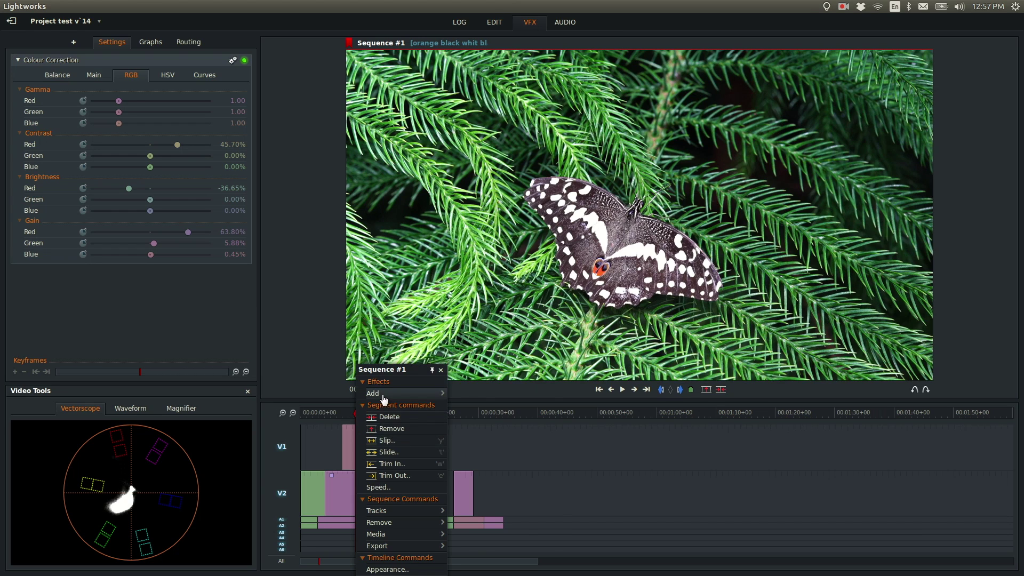
click(382, 394)
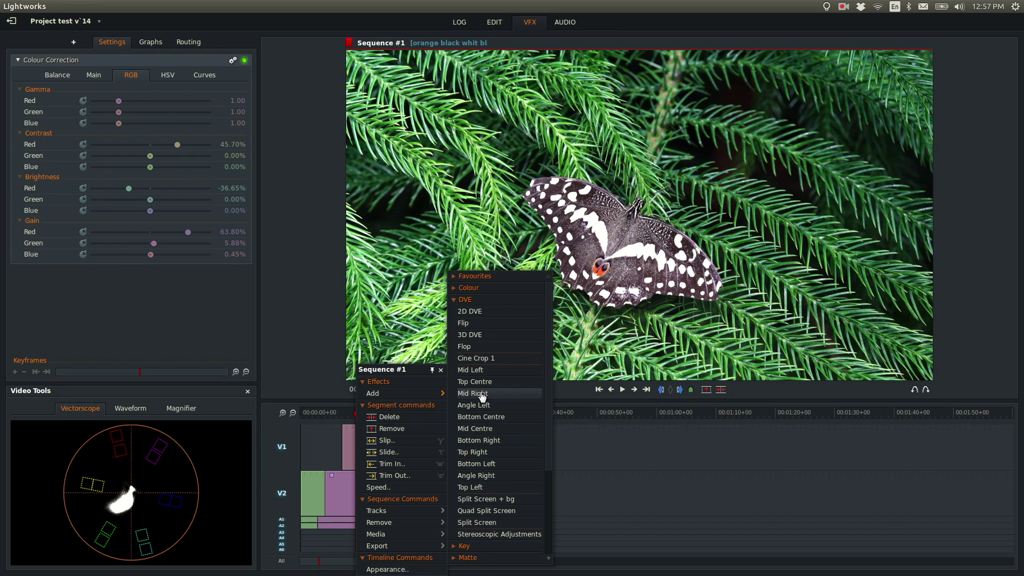
click(455, 300)
click(469, 334)
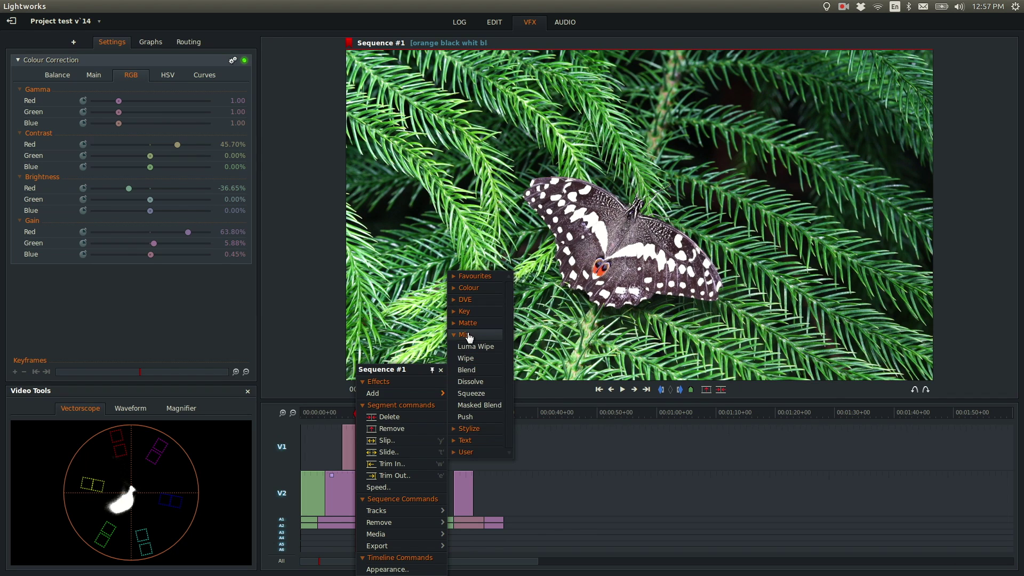
click(475, 370)
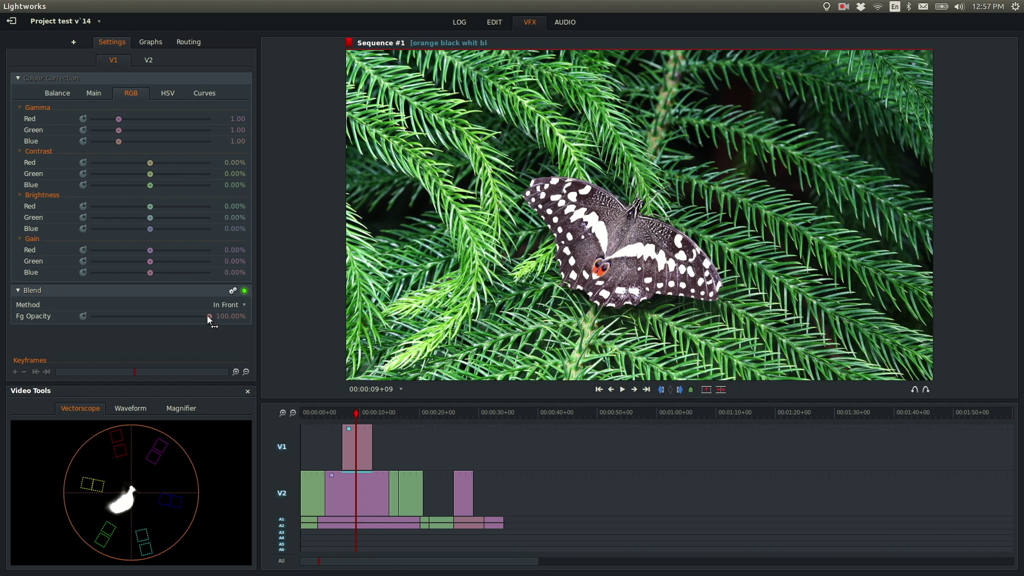
Test a lower foreground opacity on the V1 clip's blend, then set it to 99.10% and return to the clip's start.
drag(208, 316, 152, 316)
mouse_move(357, 414)
mouse_down()
mouse_move(344, 412)
mouse_move(358, 414)
mouse_up()
drag(154, 317, 212, 322)
drag(358, 420, 344, 418)
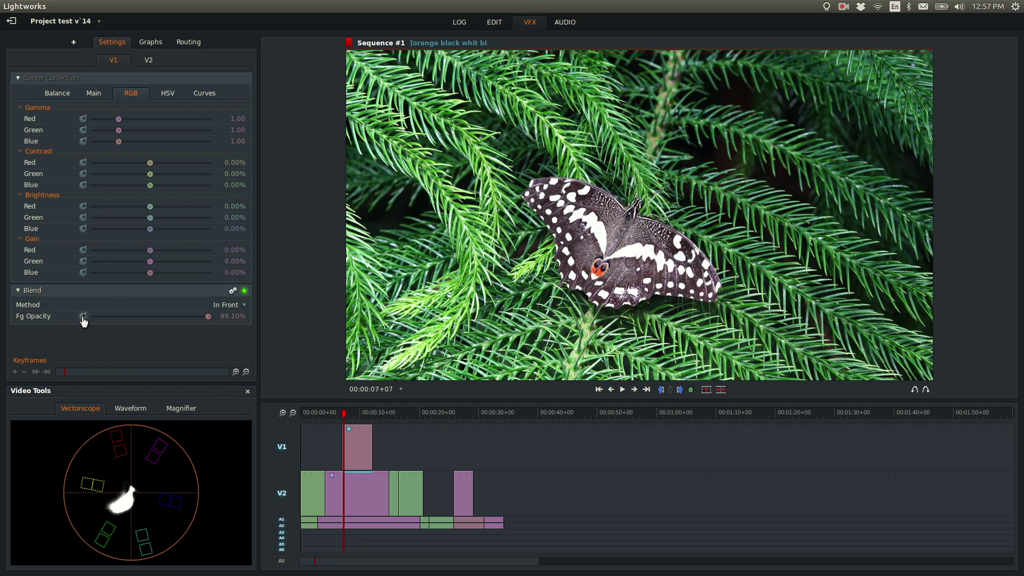
Enable foreground opacity keyframing for the blend, lower the opacity near the V1 clip's end, and play back the fade.
click(83, 317)
drag(356, 413, 368, 412)
drag(211, 316, 109, 316)
click(343, 409)
key(space)
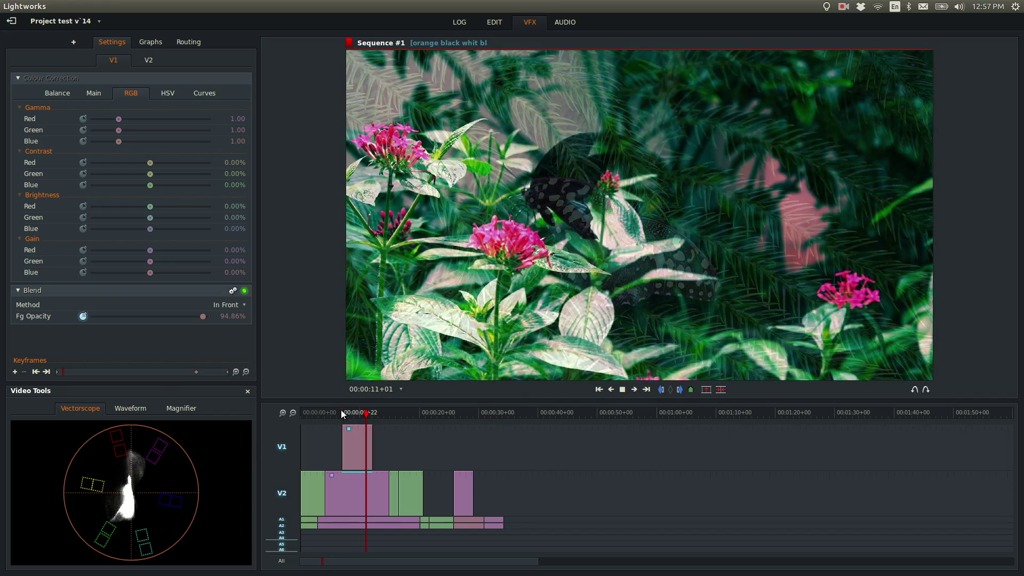
key(space)
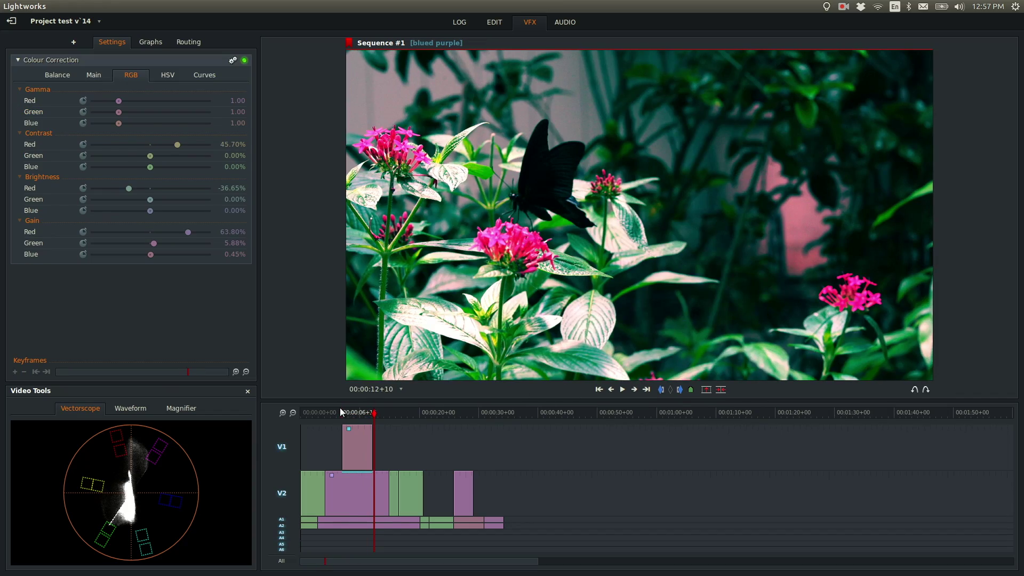
Enable RGB brightness keyframing on the black profile ecu clip and set red 50.23%, green -43.89% and blue 31.22% at 00:00:17+20.
click(380, 414)
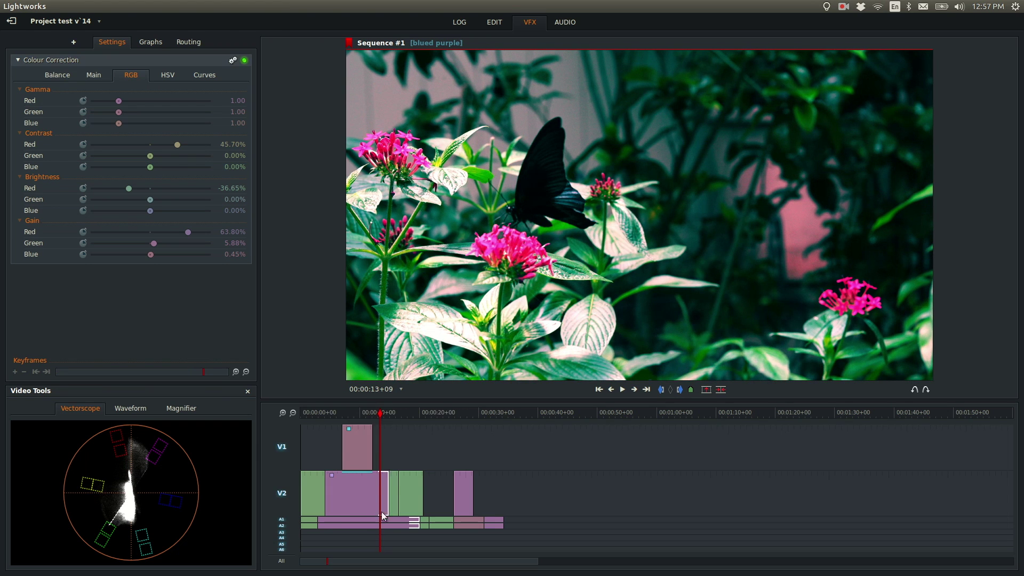
click(410, 413)
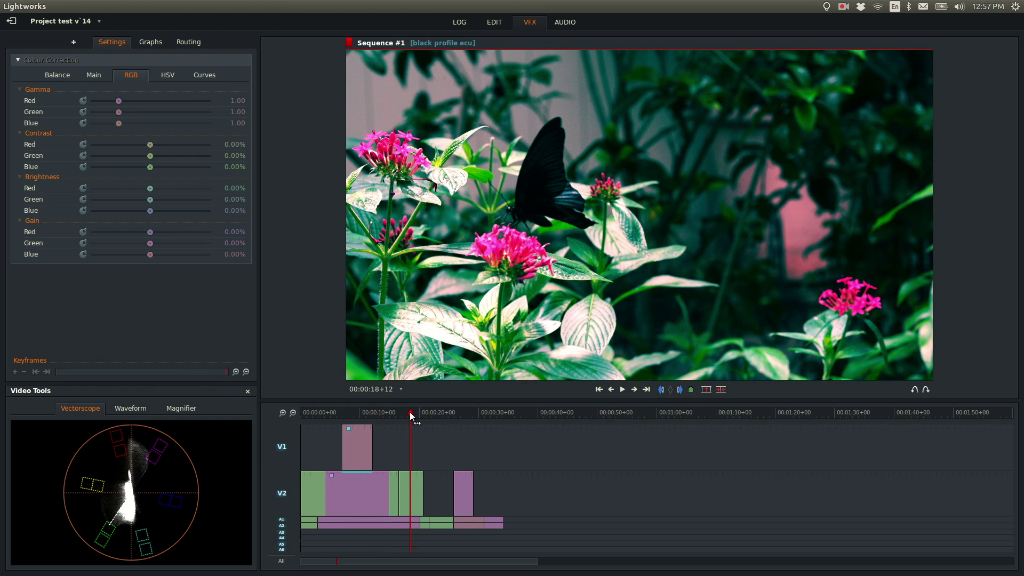
click(408, 413)
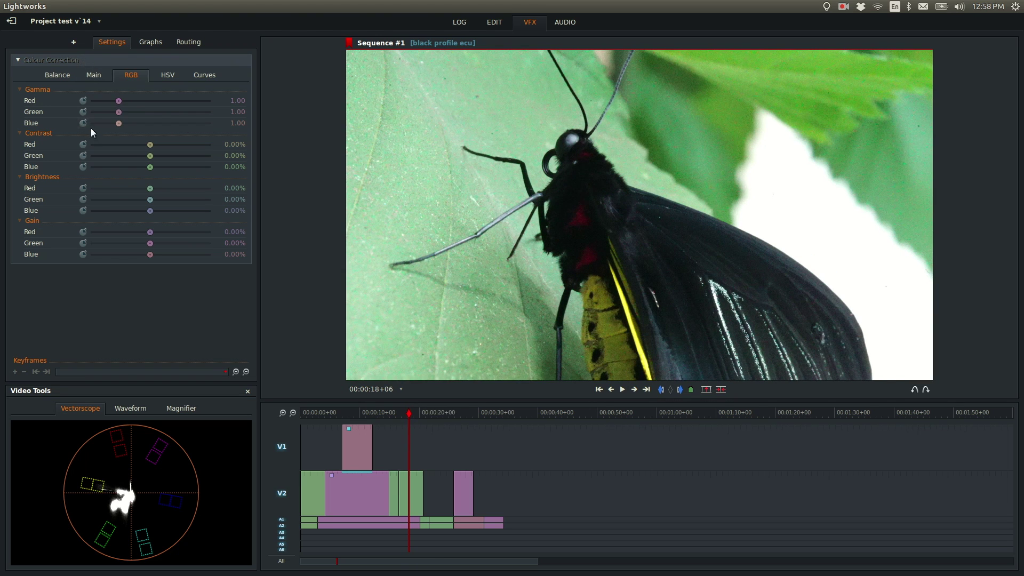
click(85, 197)
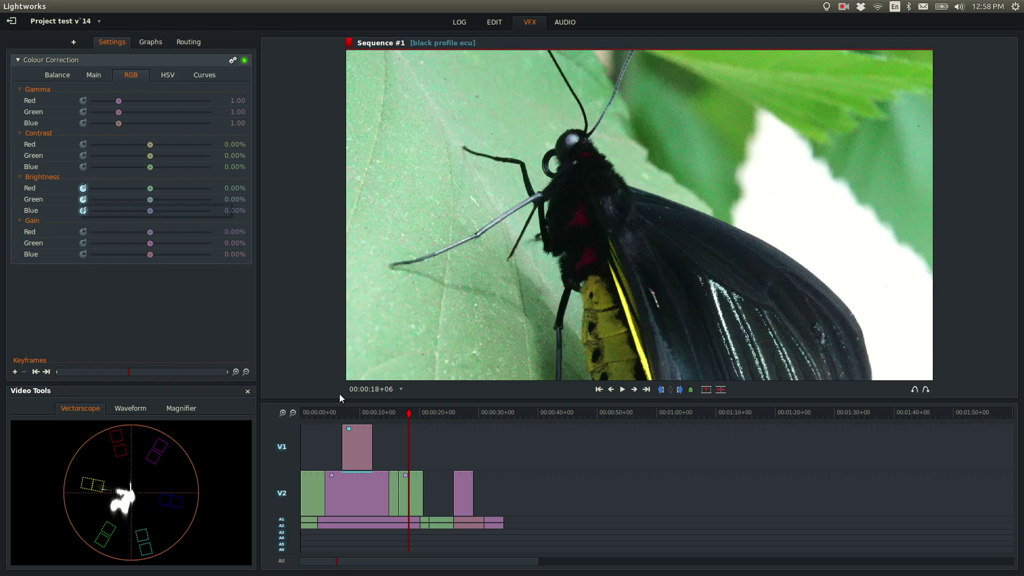
click(407, 413)
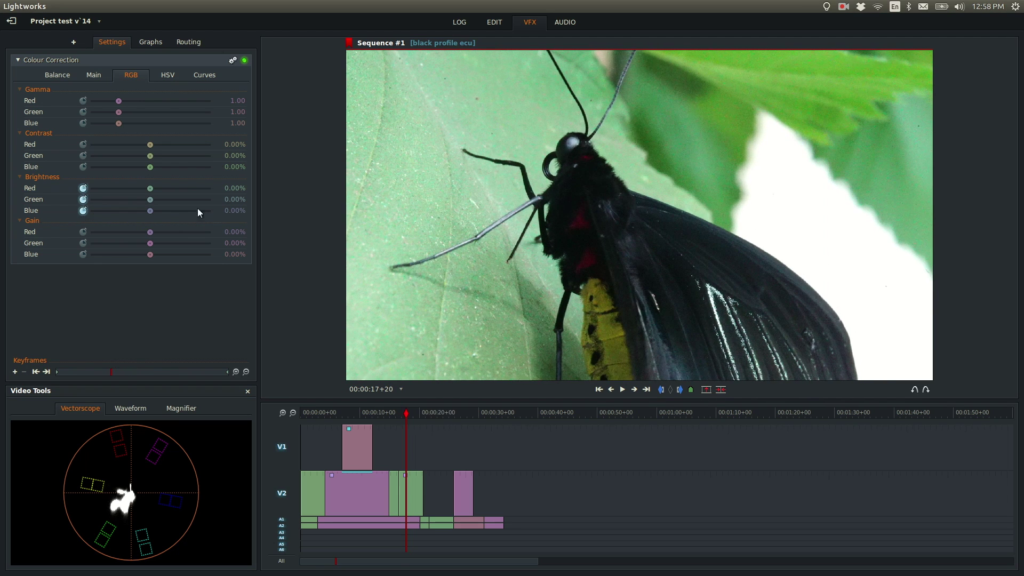
drag(151, 188, 168, 209)
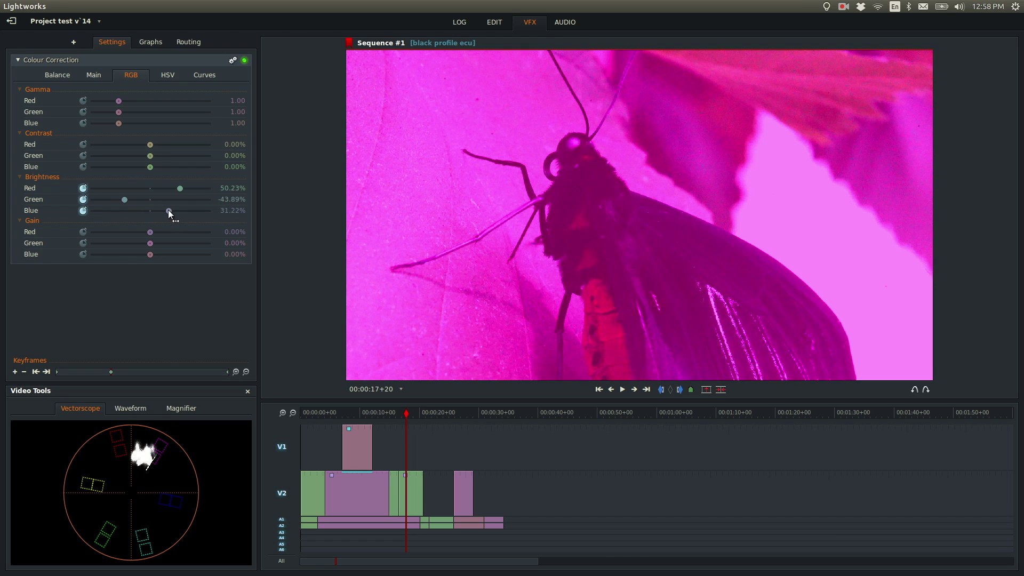
Set the black profile ecu clip's contrast to red 1.36%, green 1.36% and blue -1.36%, and adjust its brightness keyframe at 00:00:19+07.
click(408, 411)
drag(410, 411, 414, 413)
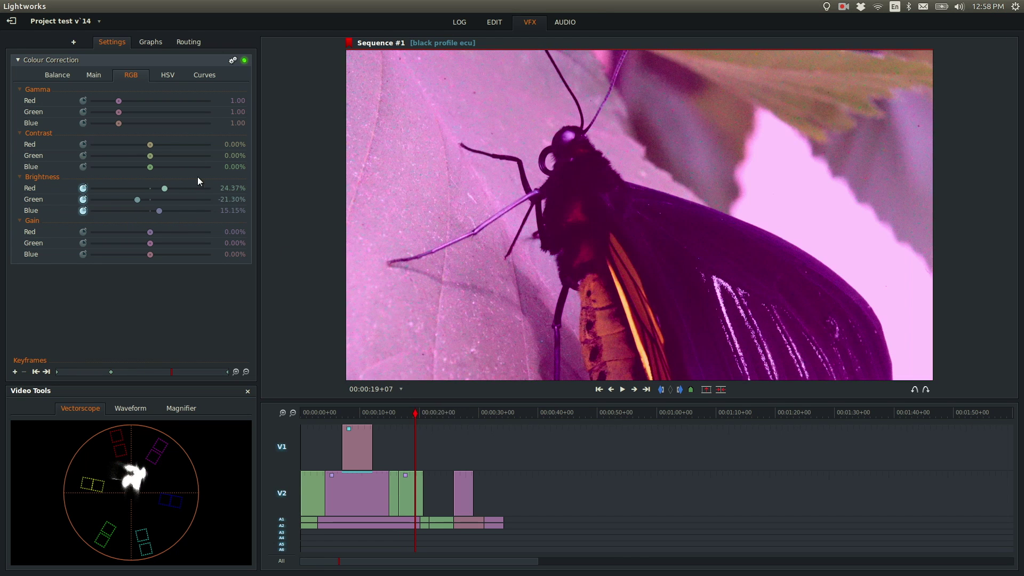
drag(150, 145, 212, 163)
mouse_move(150, 167)
mouse_down()
mouse_move(111, 165)
mouse_move(149, 167)
mouse_move(151, 146)
mouse_up()
mouse_move(164, 190)
mouse_down()
mouse_move(185, 197)
mouse_move(103, 210)
mouse_move(170, 200)
mouse_up()
Set a brightness keyframe at 00:00:20+04 in the black profile ecu clip with red -98.19%, green 82.81% and blue -44.80%.
drag(415, 411, 420, 412)
mouse_move(166, 188)
mouse_down()
mouse_move(113, 189)
mouse_move(151, 187)
mouse_up()
drag(167, 190, 98, 189)
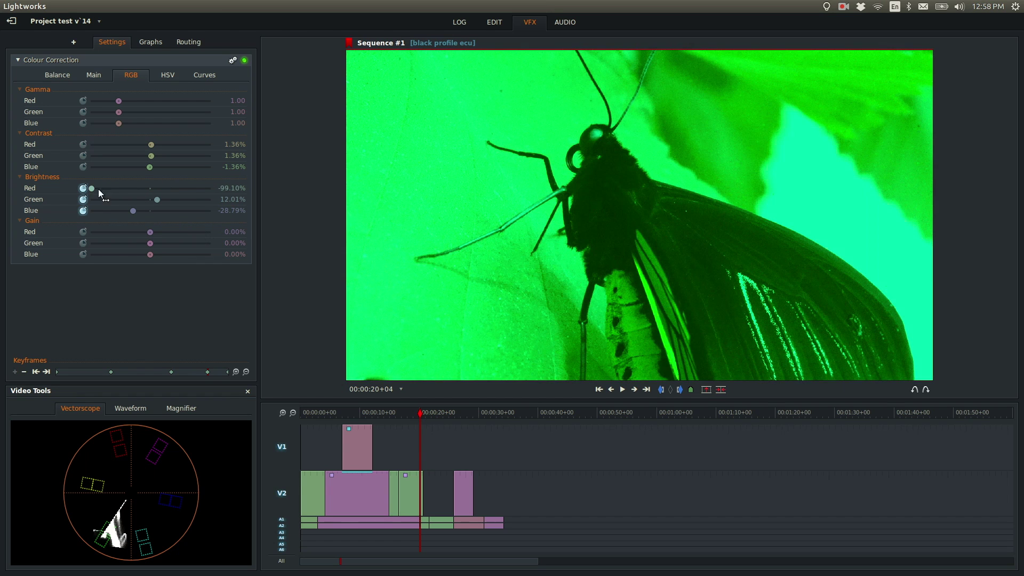
drag(162, 200, 198, 199)
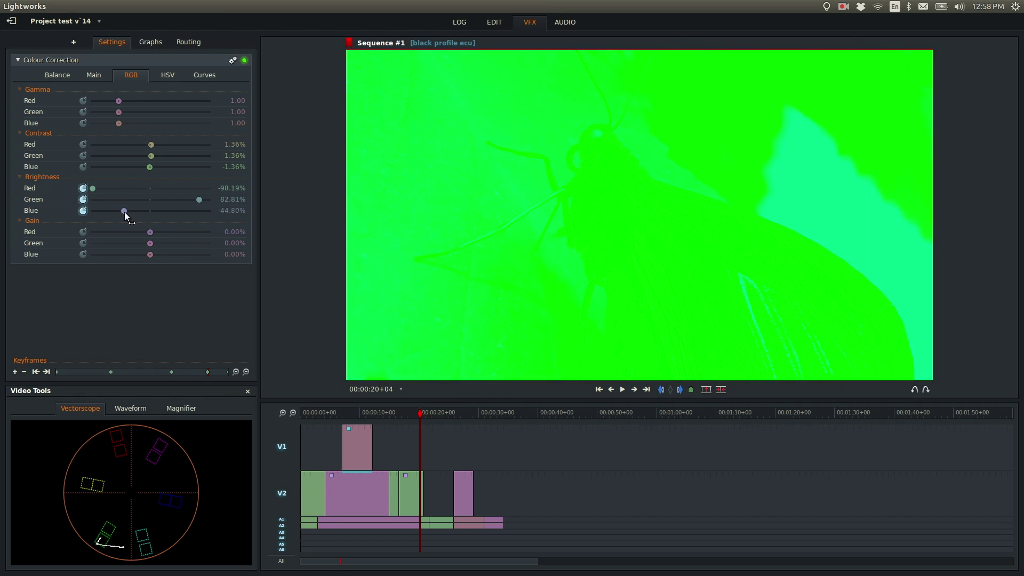
Play the black profile ecu clip from its start to review the keyframed colours, then scrub back to the blended clips.
click(398, 414)
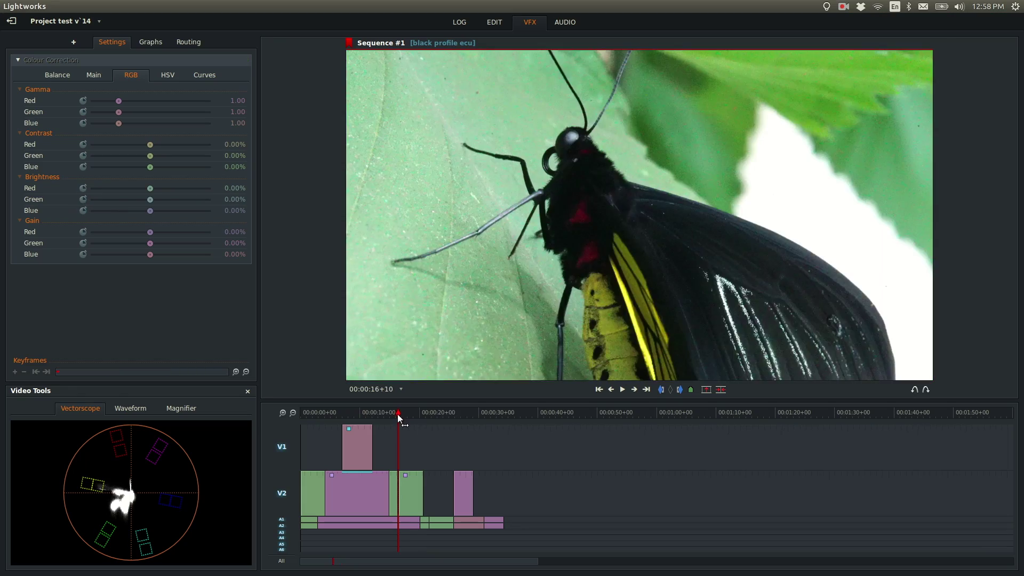
key(space)
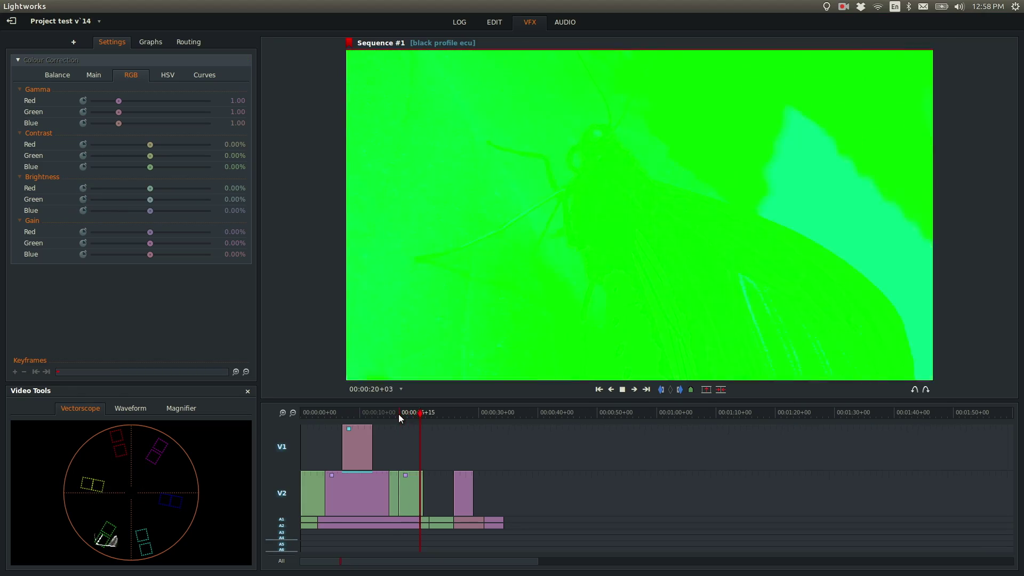
key(space)
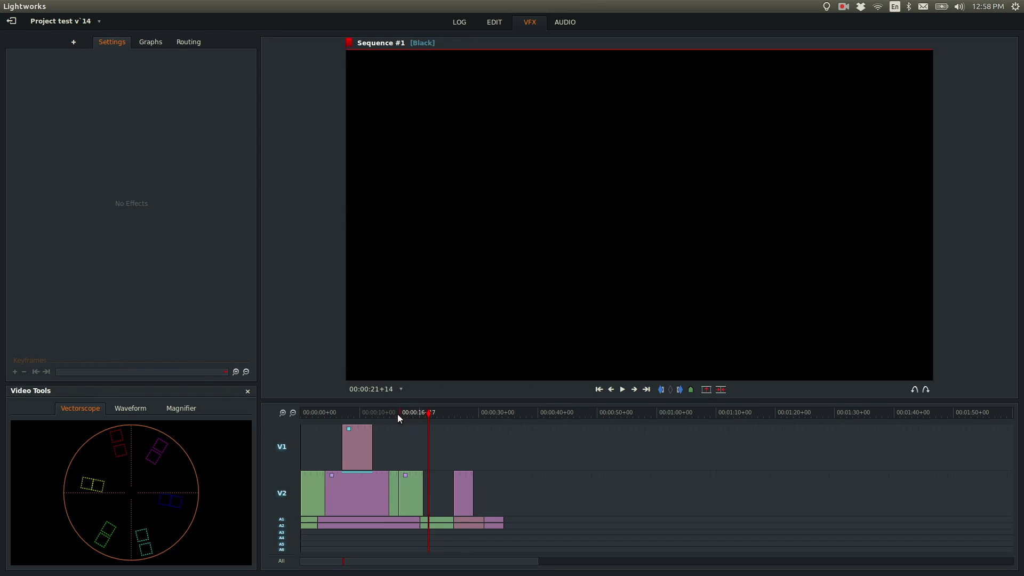
drag(413, 412, 361, 415)
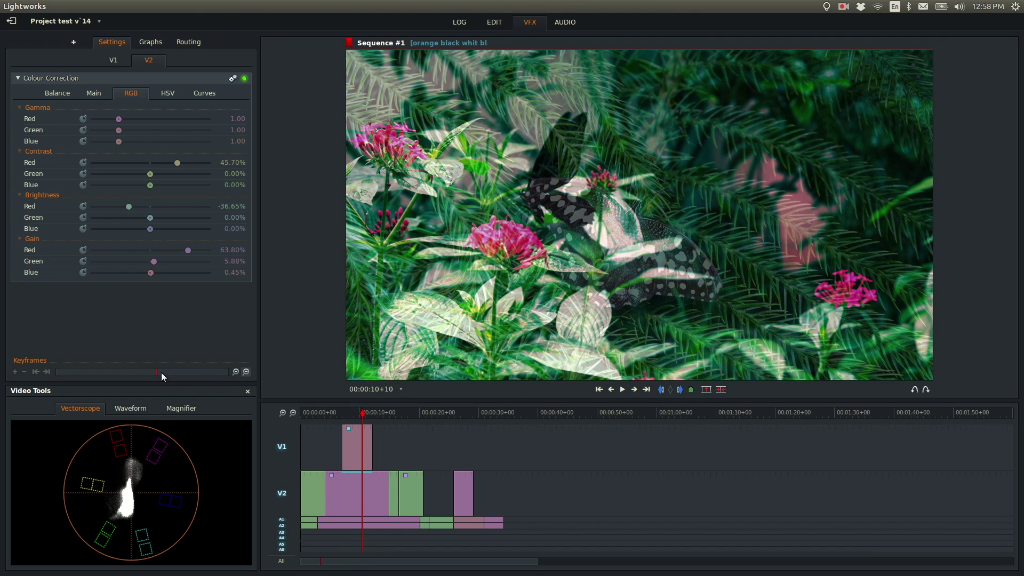
Apply a Titles effect from the Text category to the current monarch clip at the start of the sequence.
click(308, 414)
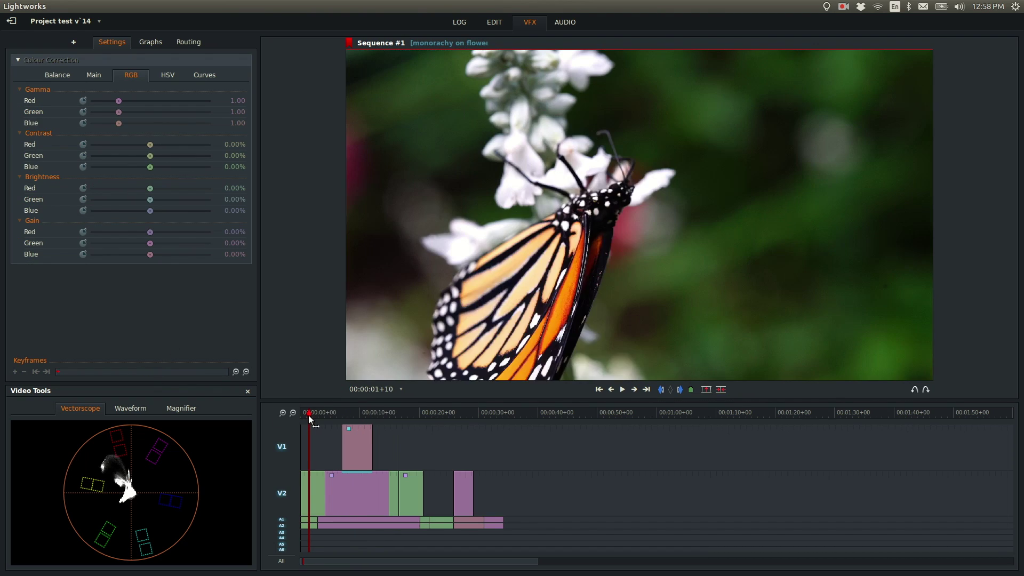
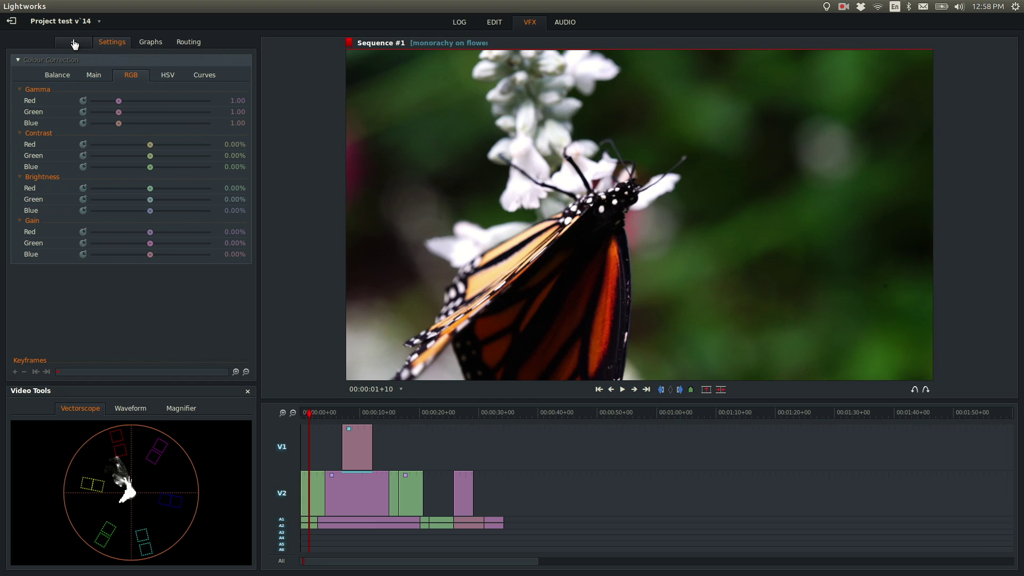
click(74, 43)
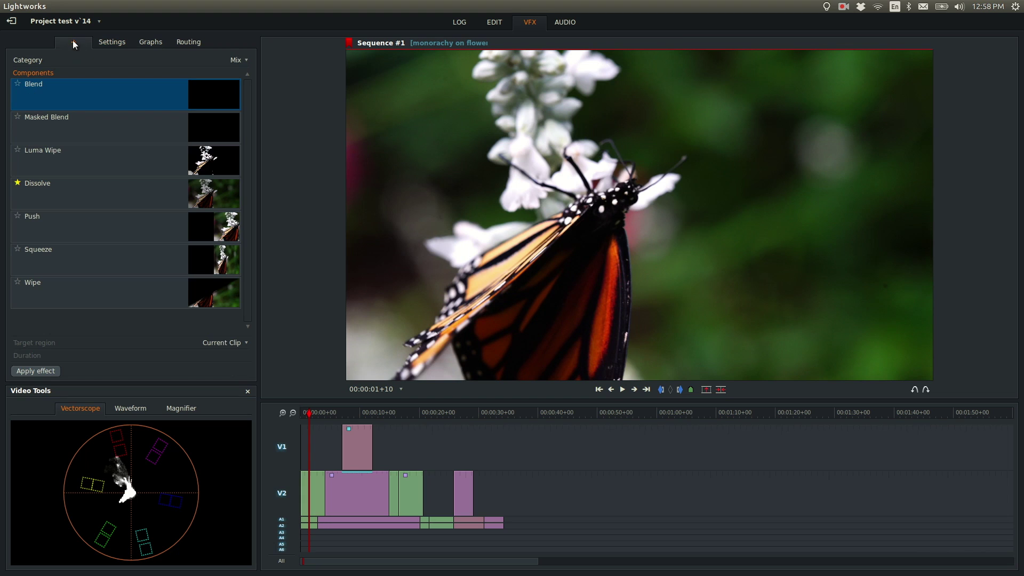
click(236, 59)
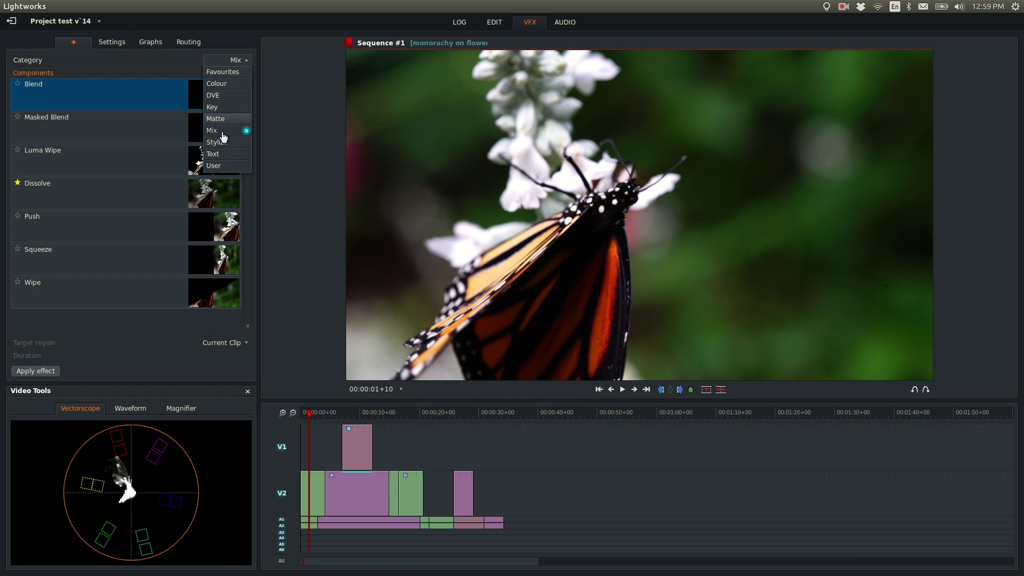
click(225, 156)
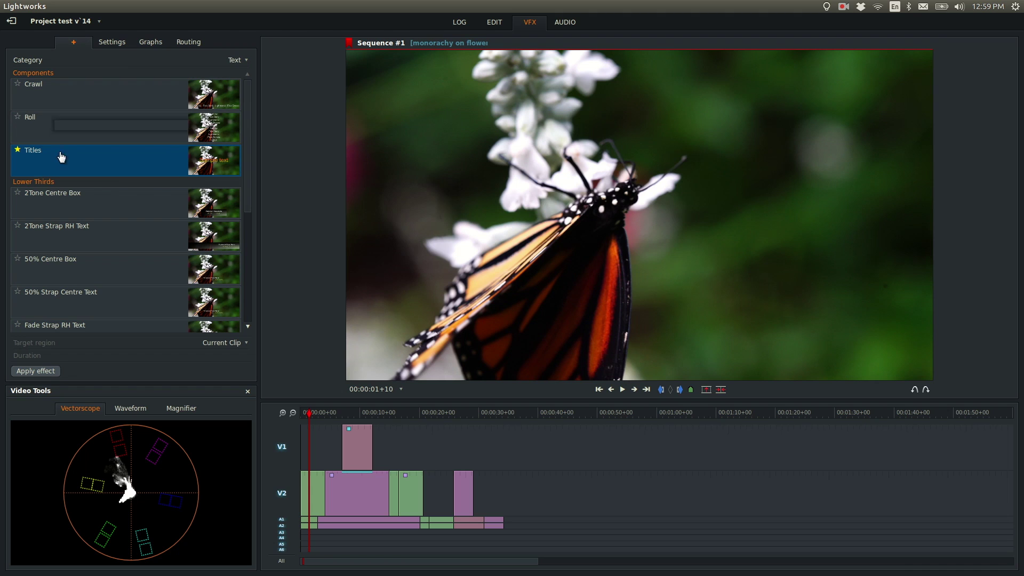
click(36, 372)
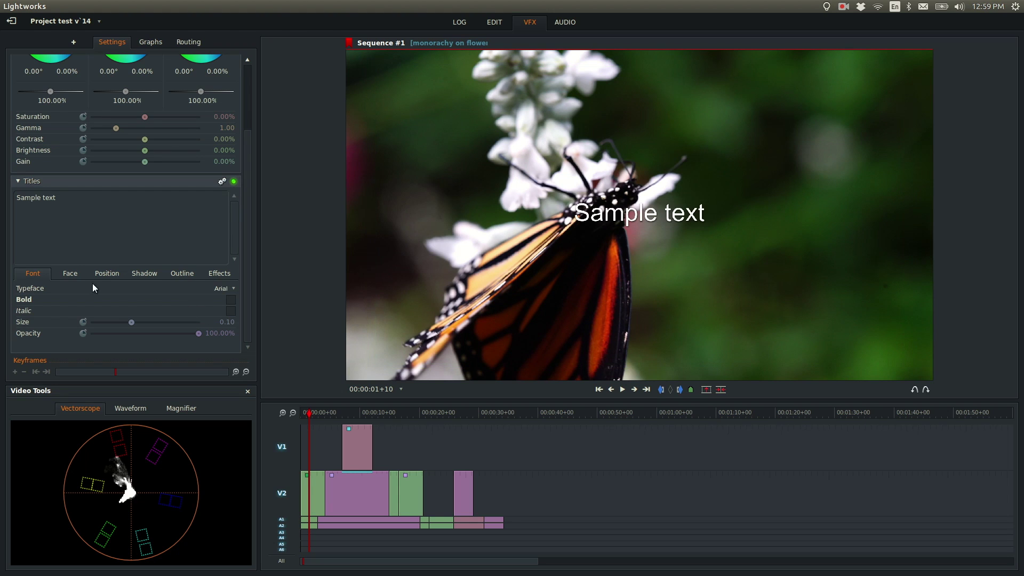
Style the sample title in bold Arial Black at size 0.17 with the pinkish-red face colour FF0B55.
drag(137, 322, 164, 325)
click(223, 289)
click(182, 358)
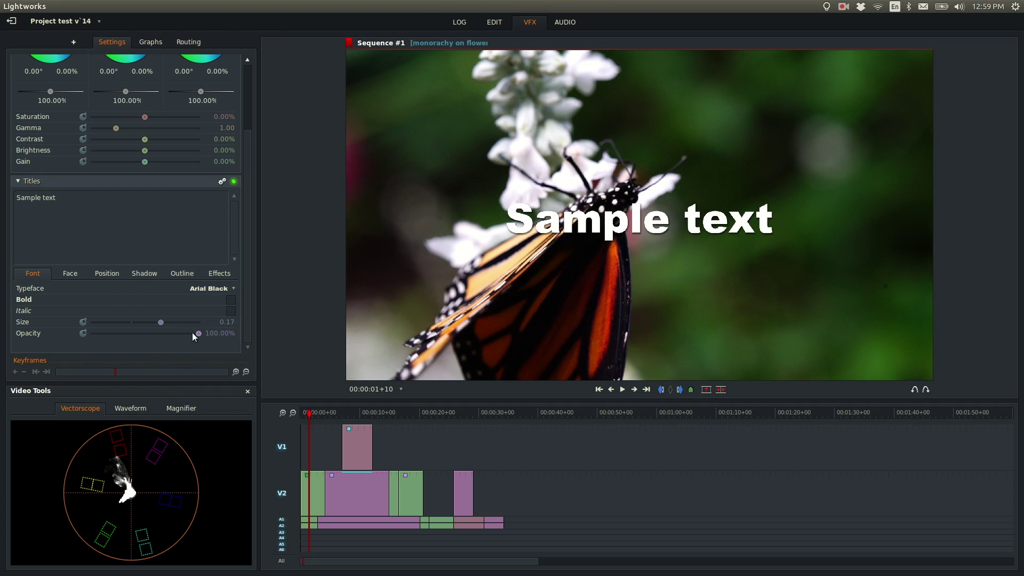
click(230, 300)
click(70, 274)
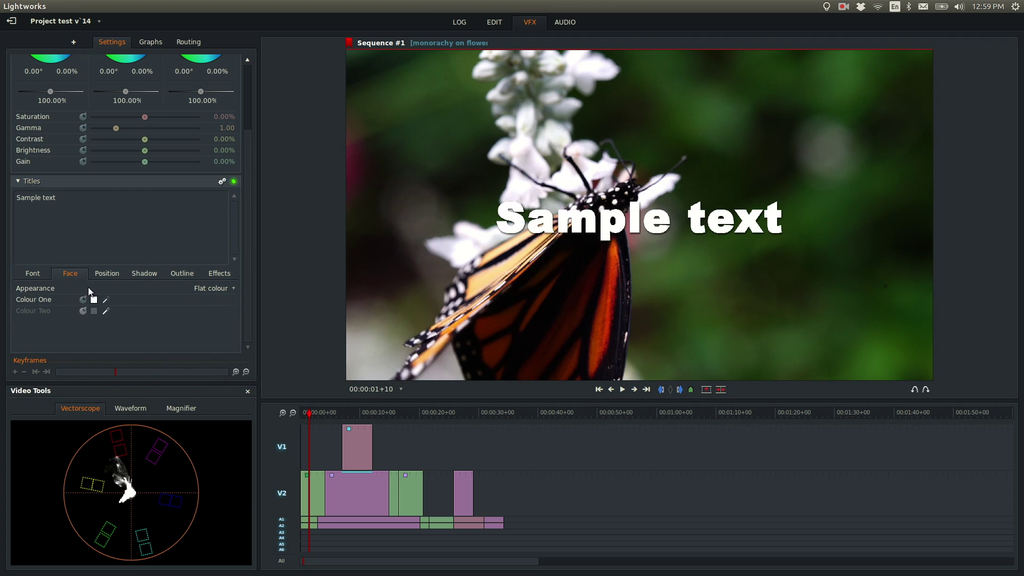
click(94, 299)
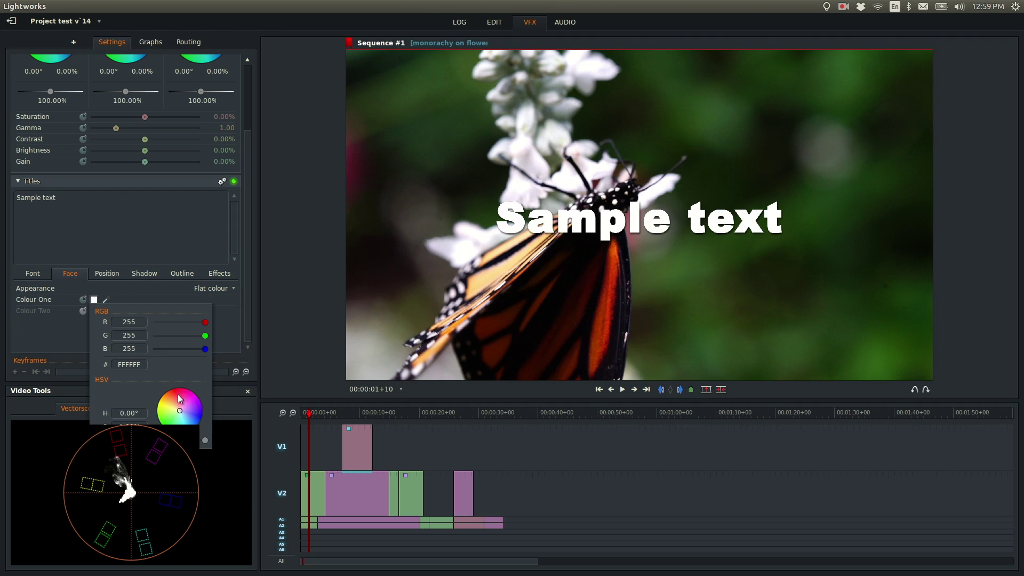
drag(181, 412, 180, 389)
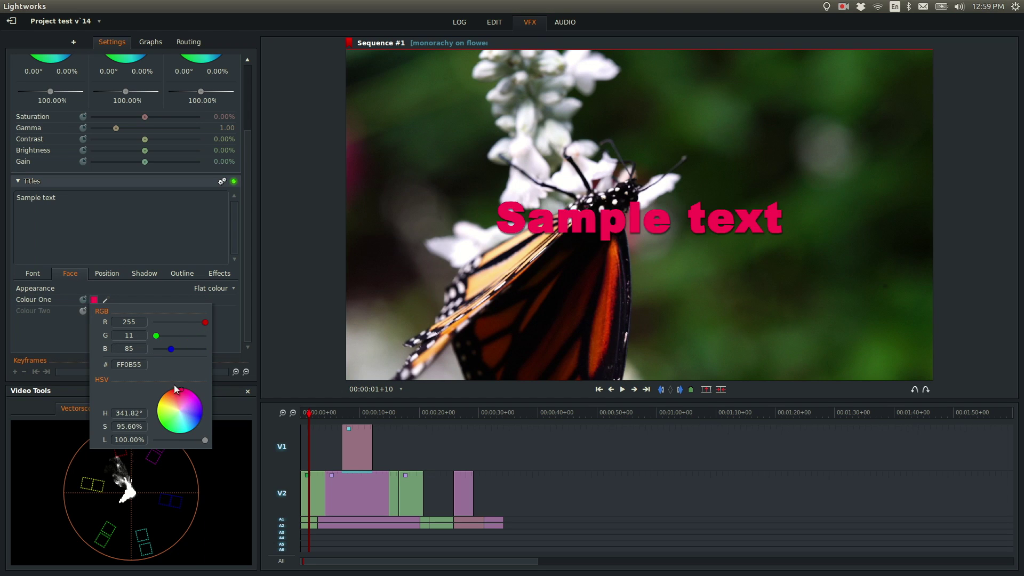
click(212, 290)
Remove the Titles effect from the opening monarch clip.
click(175, 178)
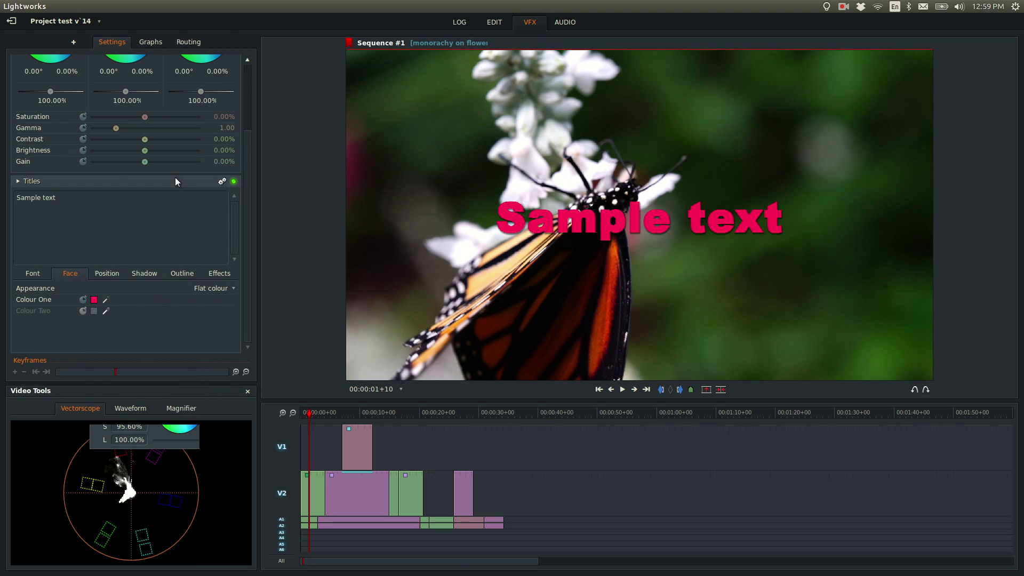
click(174, 178)
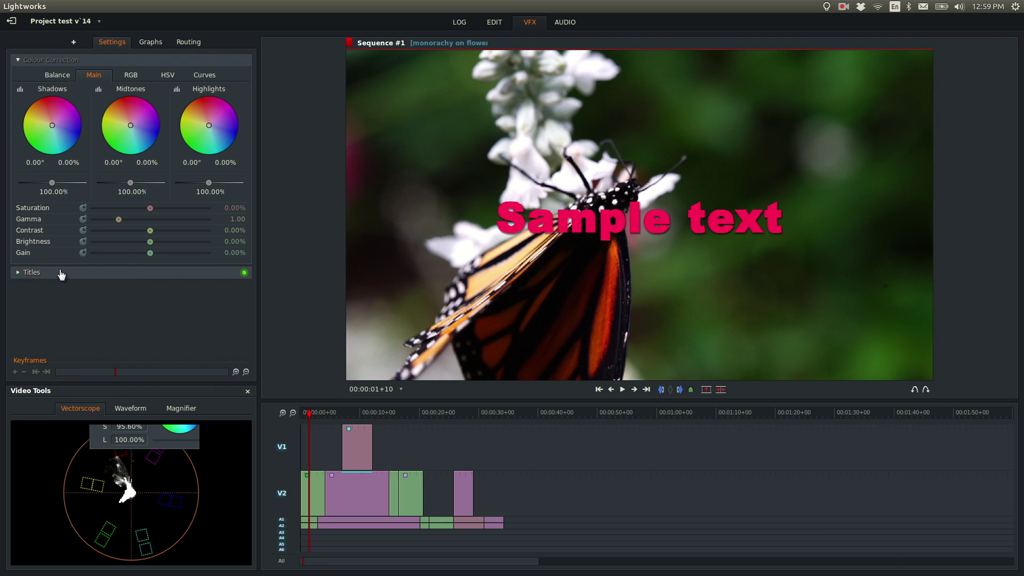
click(17, 273)
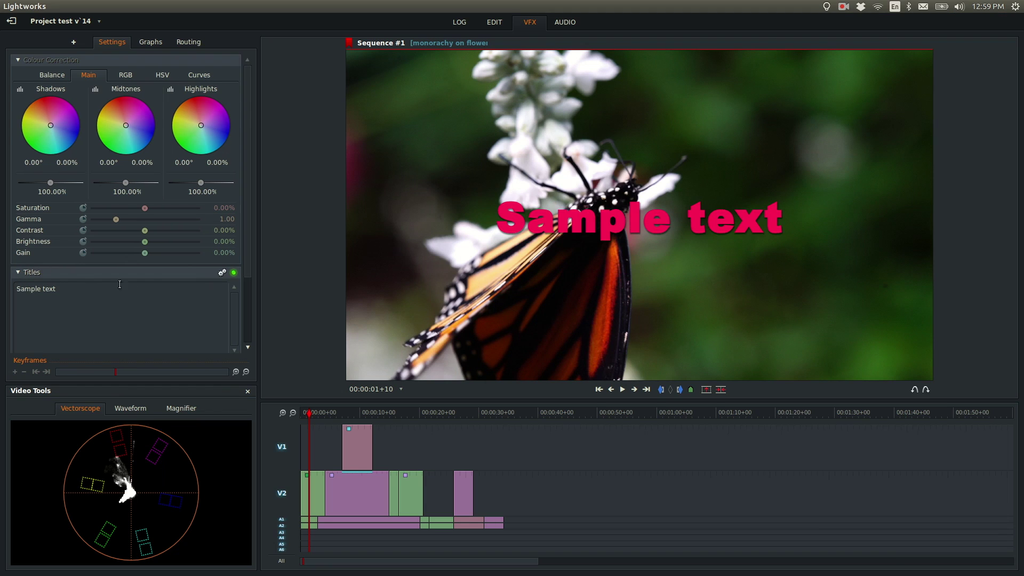
click(220, 274)
click(213, 294)
Apply a Titles effect to the opening monarch clip at 00:00:01+02 with the target region Current Clip (unfolded).
drag(308, 411, 309, 413)
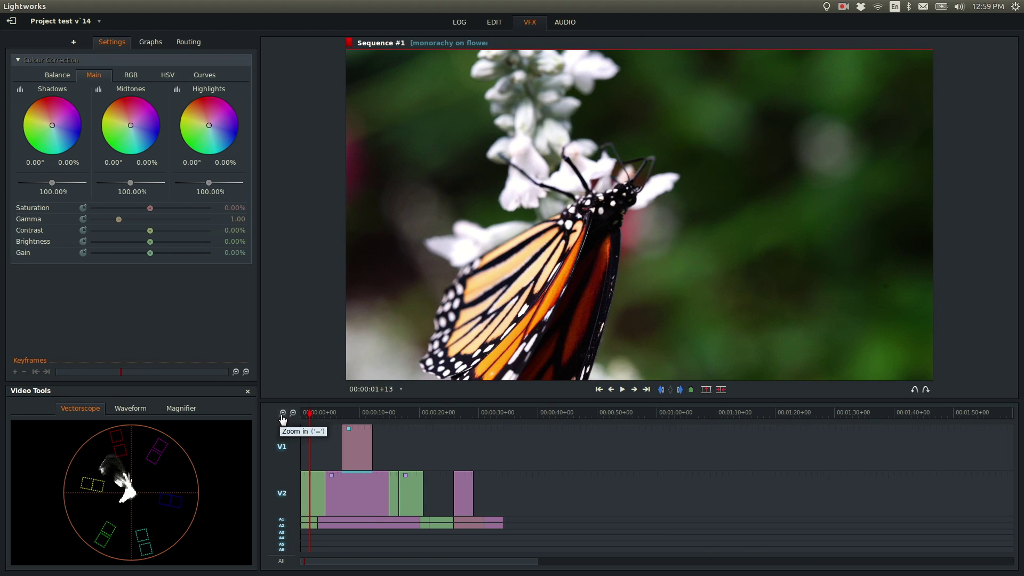
click(283, 413)
click(283, 413)
drag(383, 412, 353, 415)
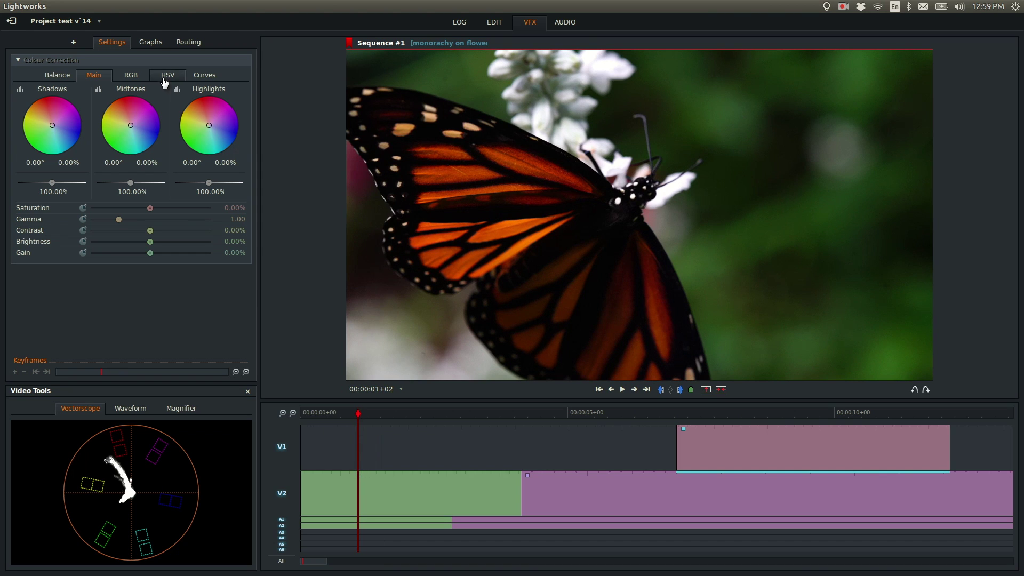
click(74, 41)
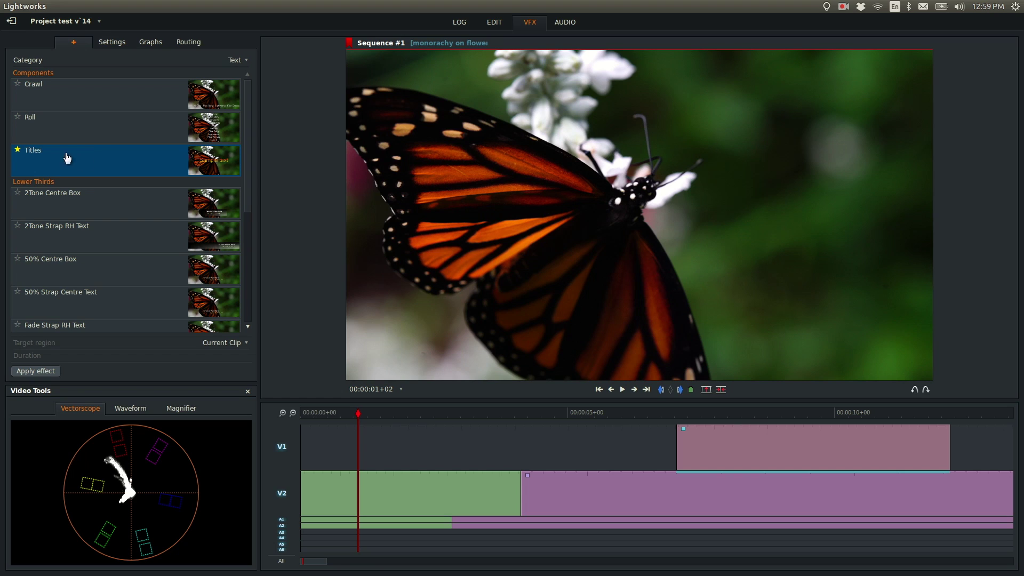
click(233, 344)
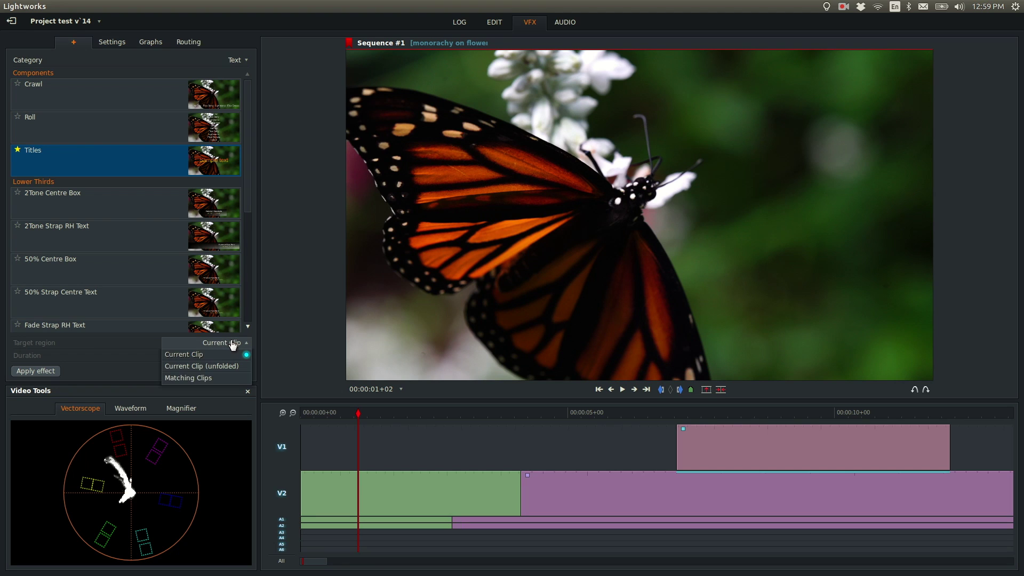
click(214, 366)
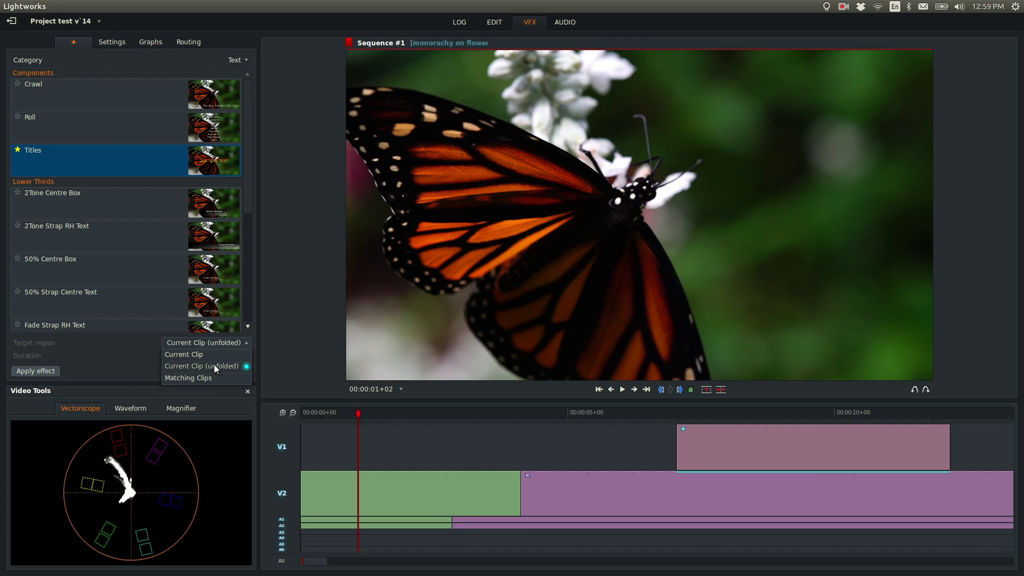
click(55, 371)
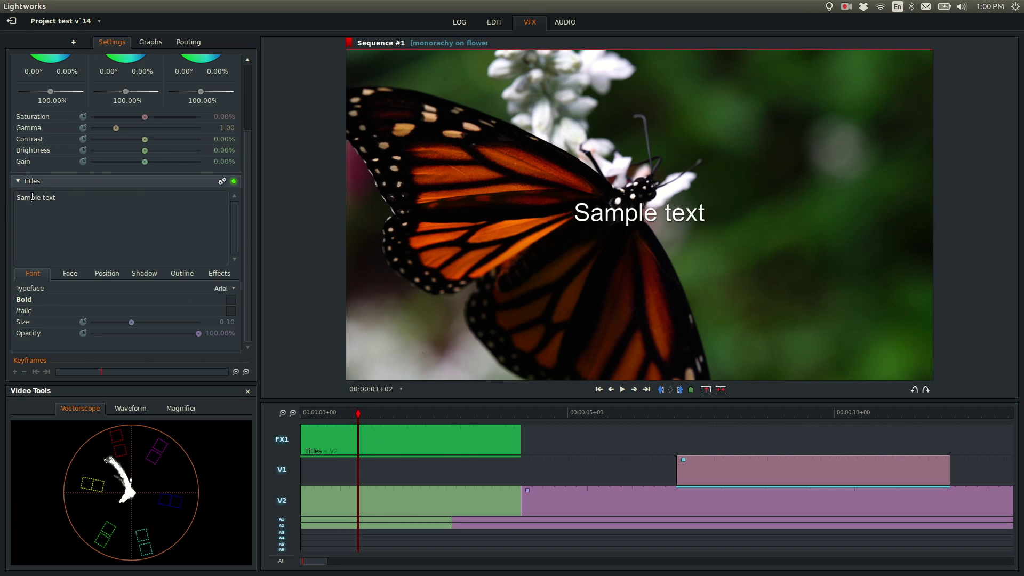
Replace the title text with "e4ydfgsergzdgr" and format it bold in a handwritten script typeface at a larger size.
text(e4ydfgsergzdgr)
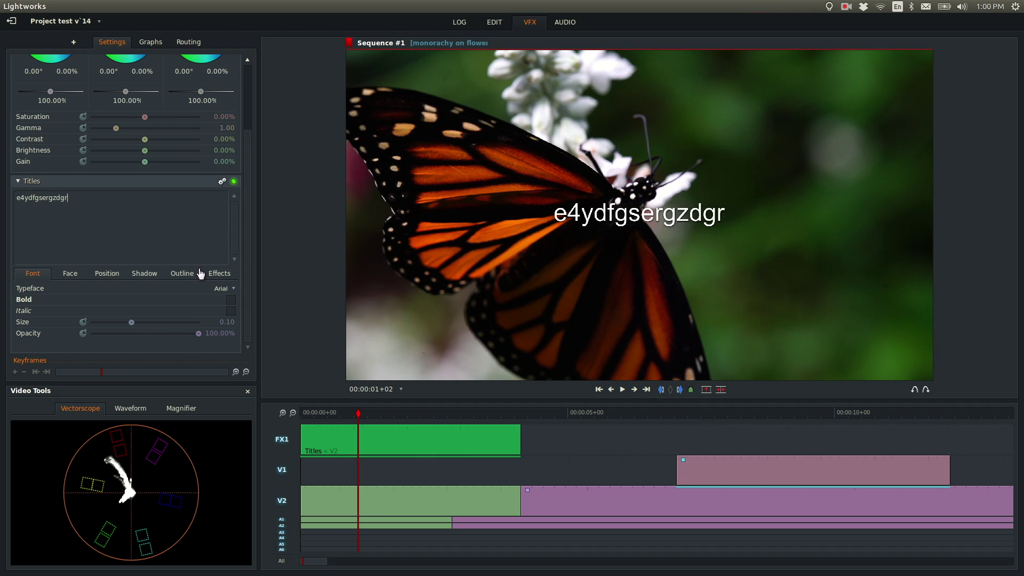
click(230, 299)
click(232, 288)
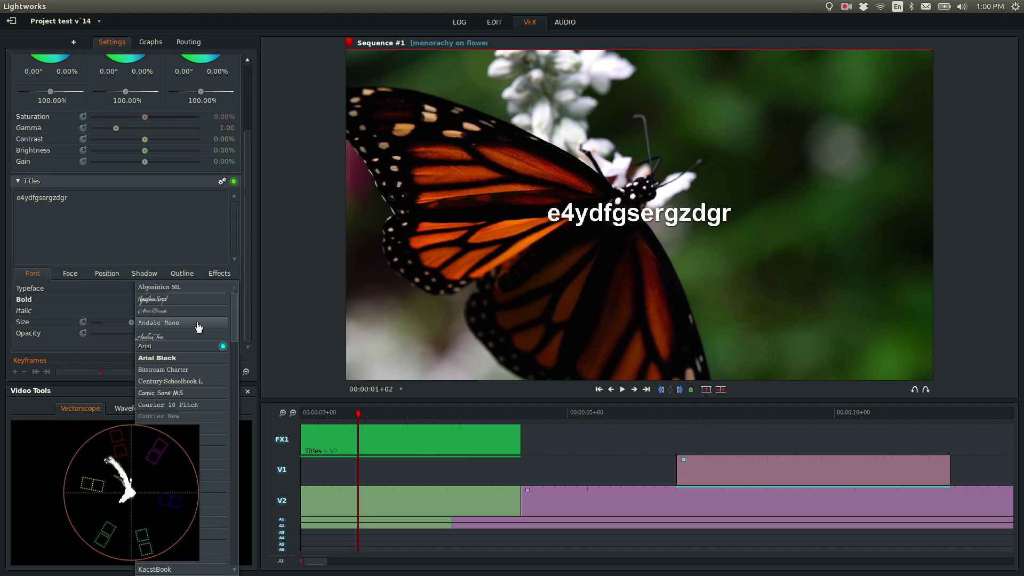
click(181, 338)
drag(131, 322, 169, 325)
Change the title's face Colour One to a fully saturated magenta-purple.
click(106, 273)
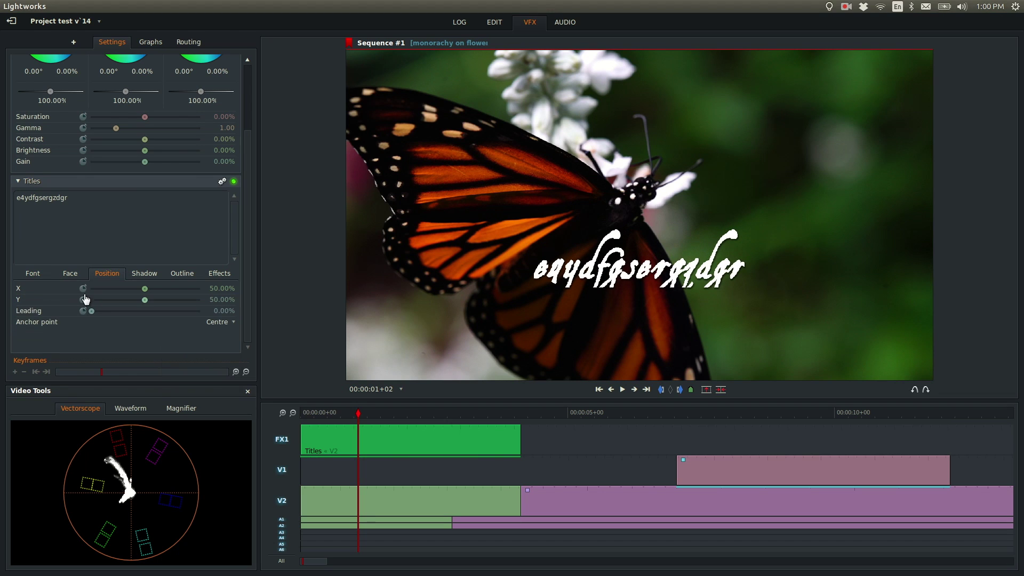
click(72, 274)
click(94, 300)
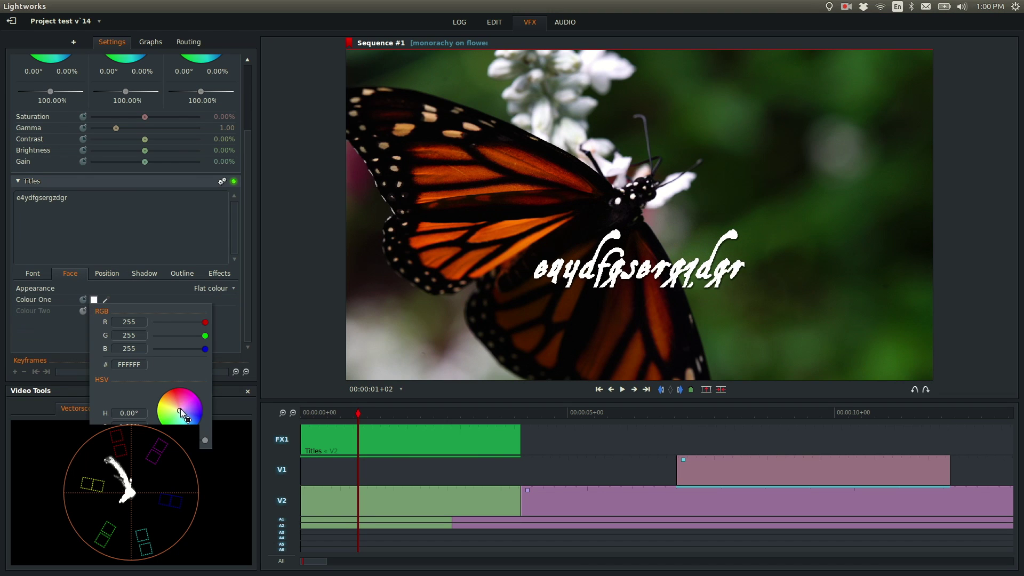
drag(181, 412, 202, 393)
click(150, 215)
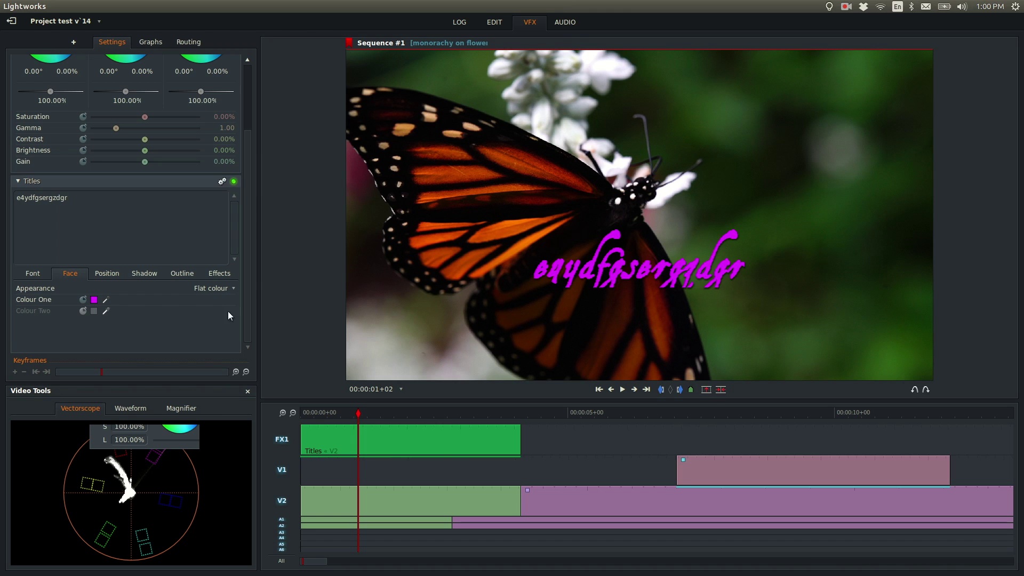
Switch to the editing workspace and park the playhead at 00:00:03+06, within the Titles effect on FX1.
click(495, 24)
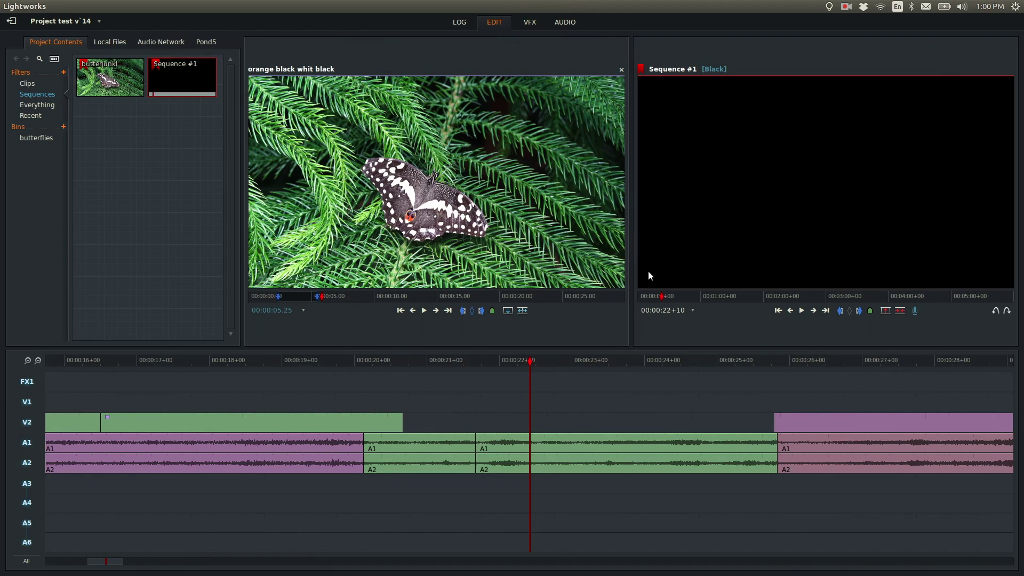
click(38, 362)
click(28, 360)
drag(69, 357, 66, 358)
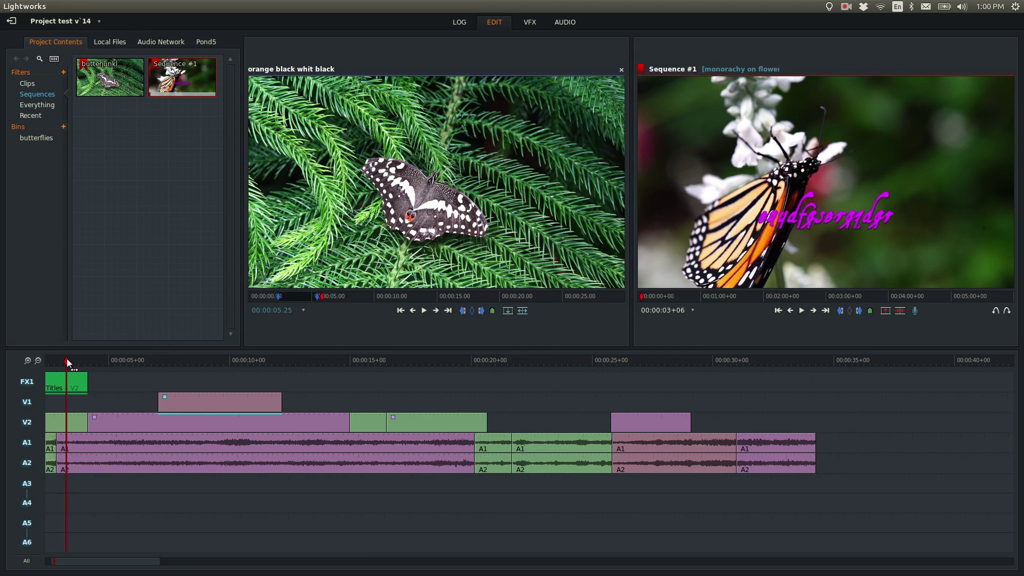
click(88, 381)
click(126, 381)
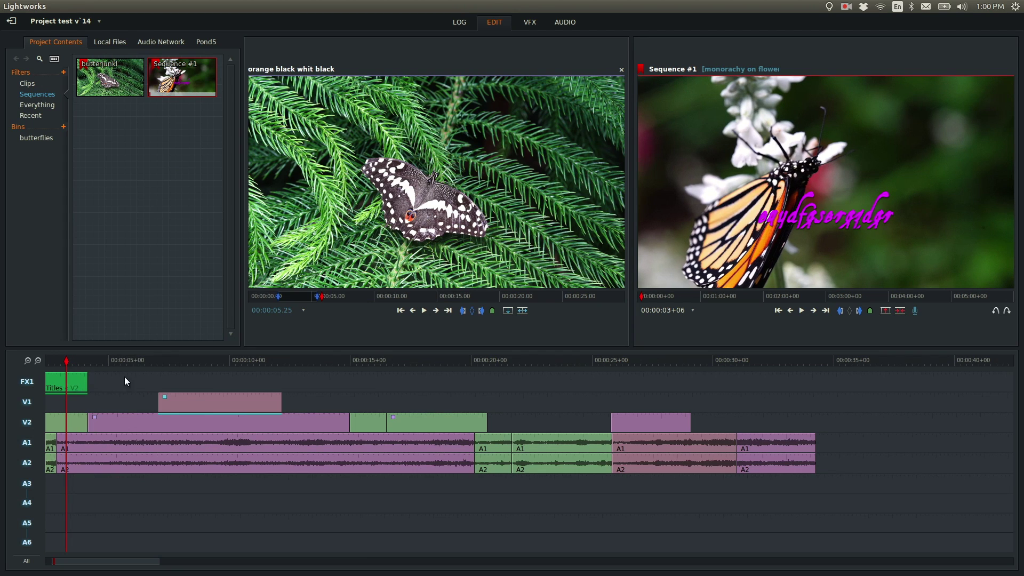
Disable every track except FX1 and extend the end of the Titles effect to about 00:00:07+08.
click(26, 402)
click(27, 423)
click(27, 442)
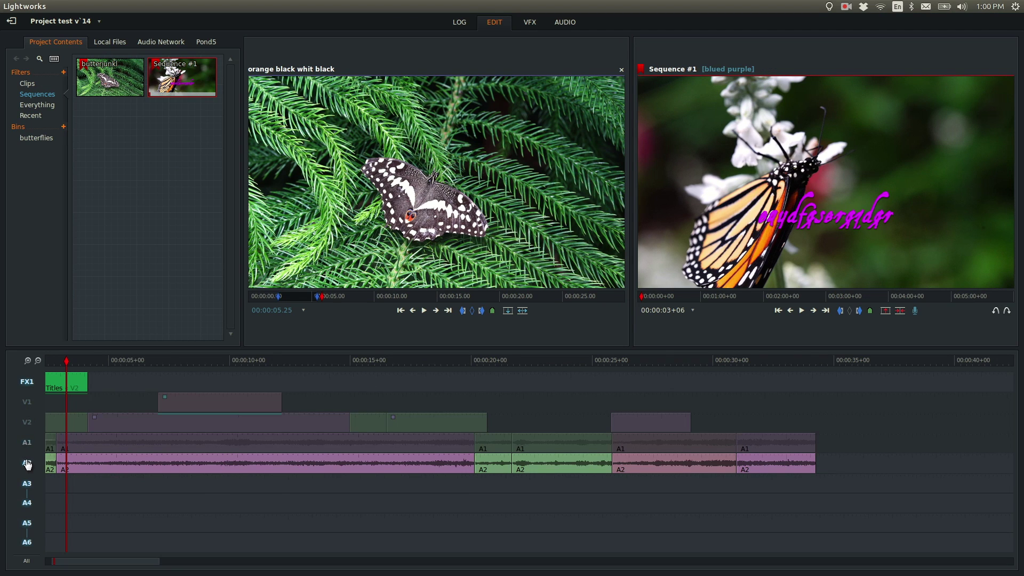
click(26, 462)
click(88, 383)
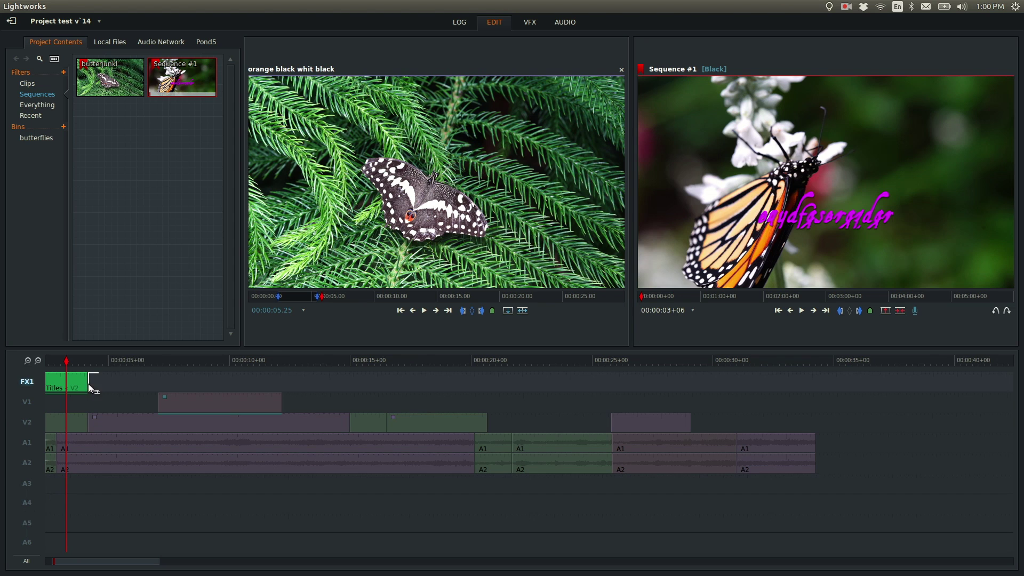
drag(127, 390, 413, 379)
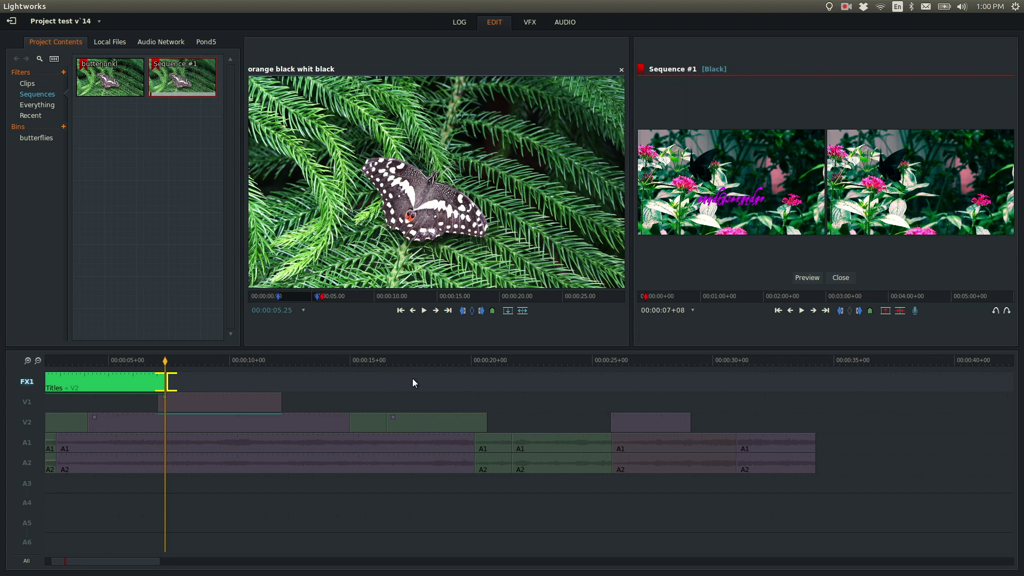
click(446, 377)
mouse_move(405, 358)
mouse_down()
mouse_move(64, 358)
mouse_move(421, 370)
mouse_up()
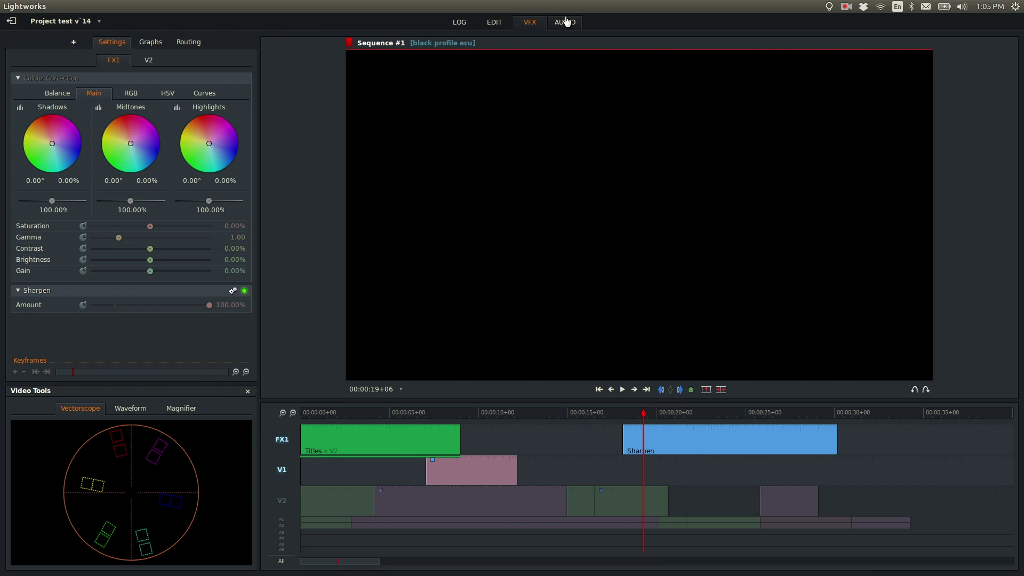
Switch to the audio workspace and enable audio tracks A1 to A4 for editing.
click(566, 26)
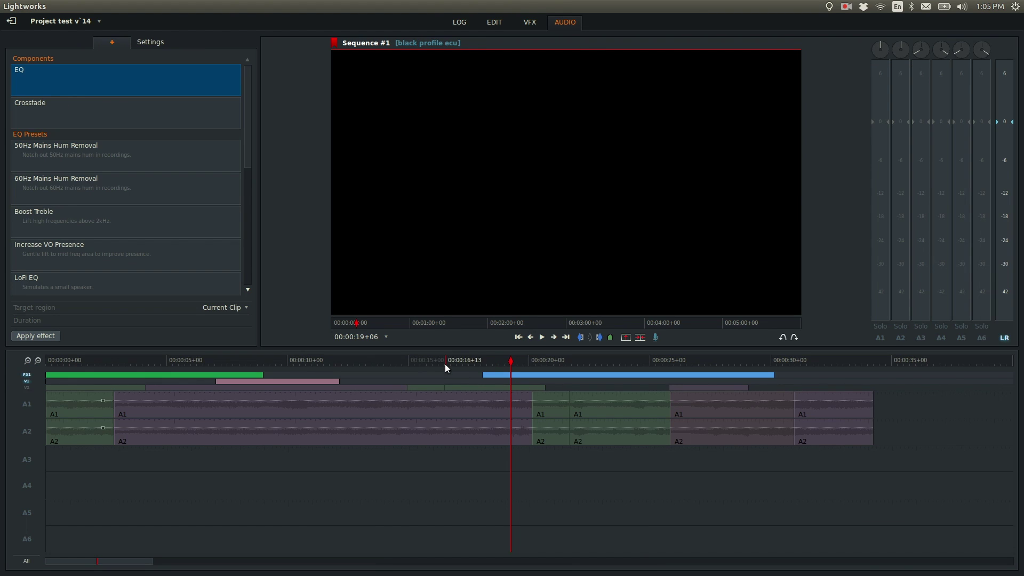
click(29, 408)
click(27, 429)
click(28, 461)
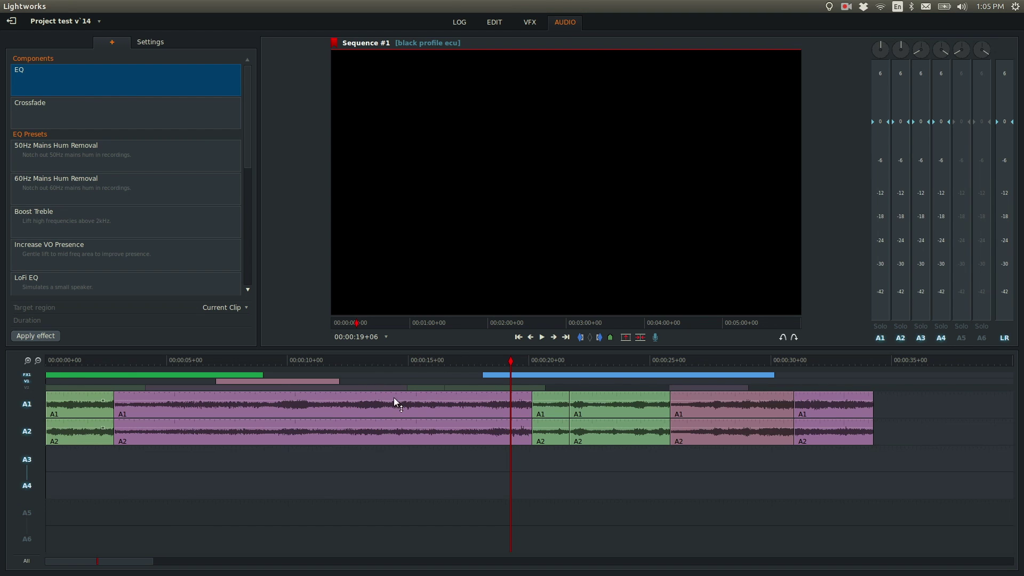
Add level nodes on A1 of the blued purple clip and shape alternating dips and peaks between about 00:00:08 and 00:00:17.
mouse_move(350, 399)
mouse_down()
mouse_move(349, 412)
mouse_move(349, 403)
mouse_up()
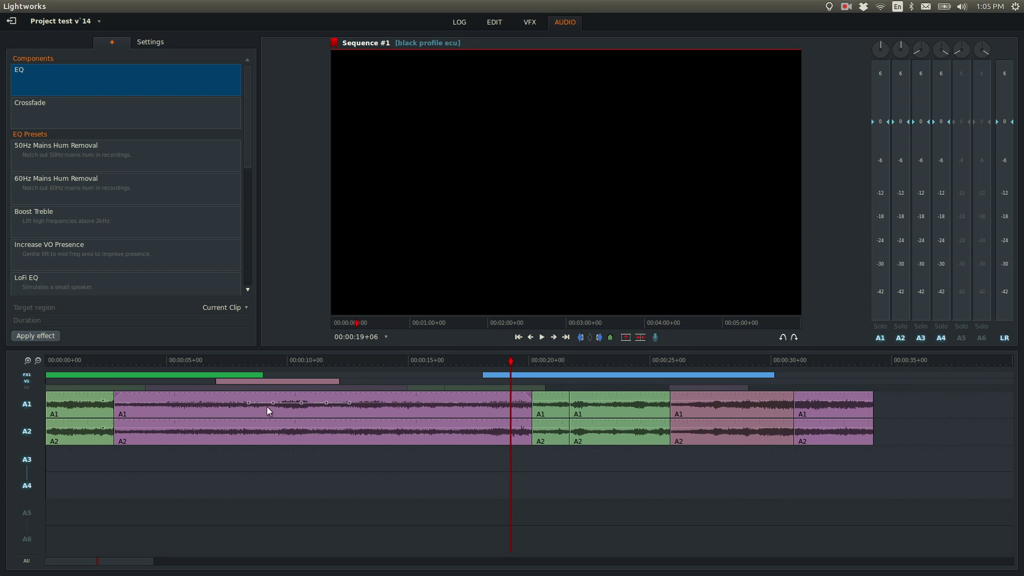
drag(325, 403, 356, 411)
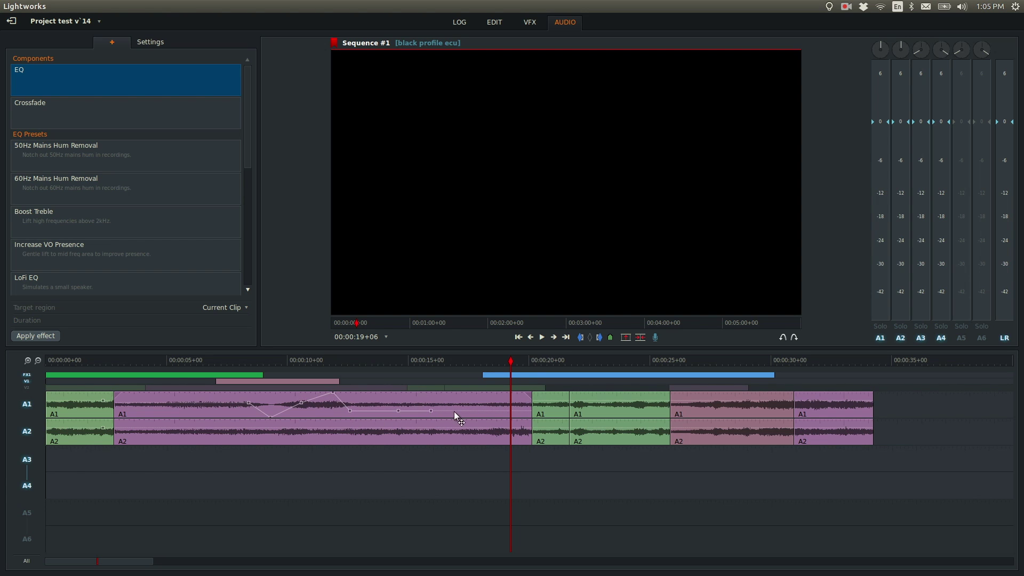
drag(430, 411, 429, 390)
Play the blued purple clip from about 00:00:08 to check its A1 level changes.
click(254, 361)
key(space)
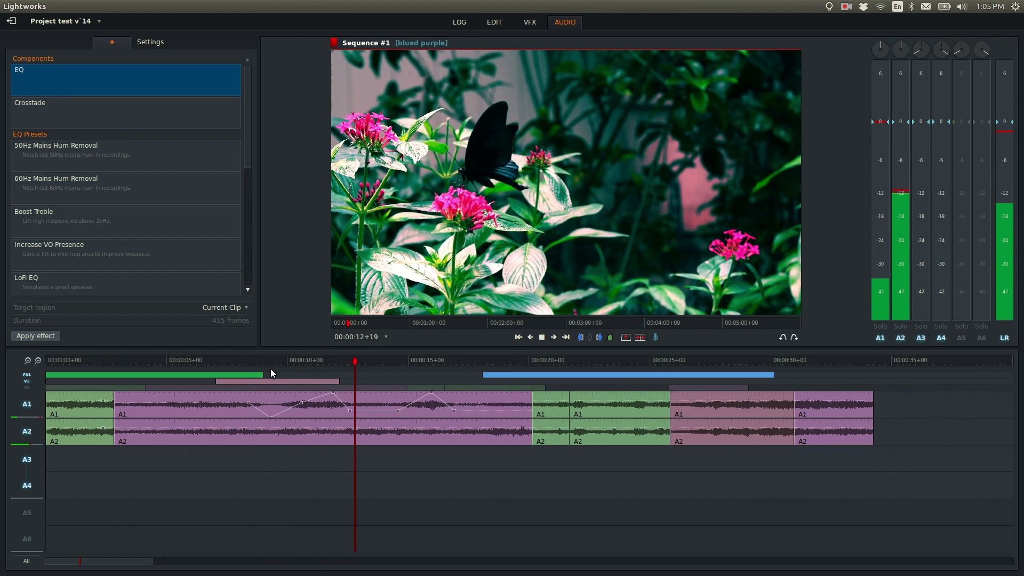
key(space)
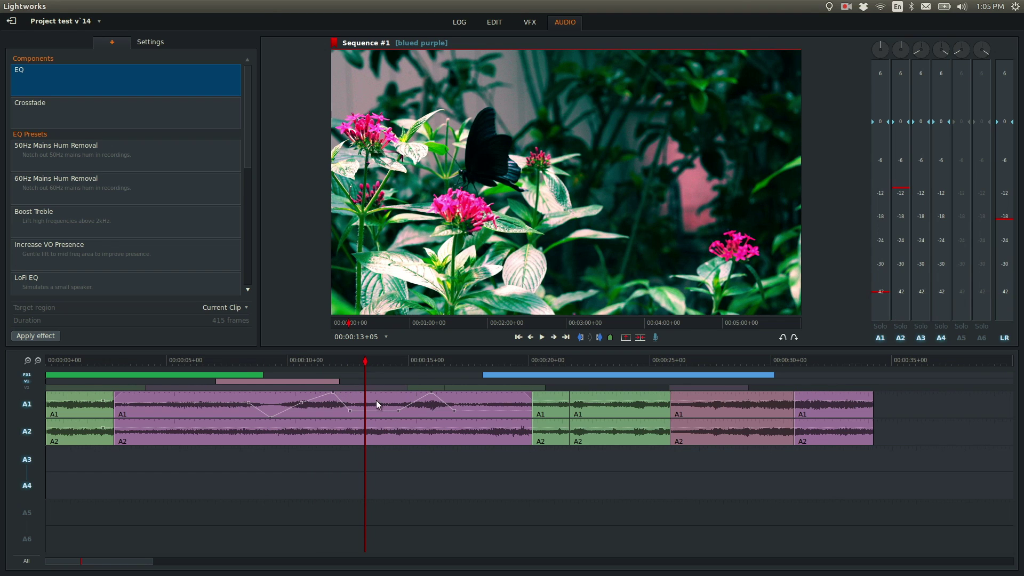
Add an EQ effect to the A1 segment of the blued purple clip.
right_click(372, 402)
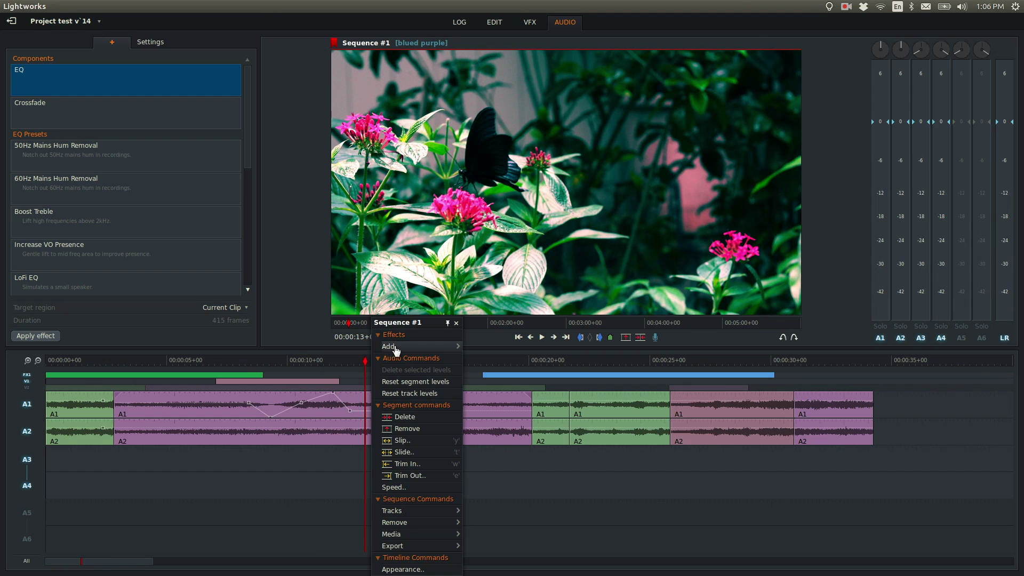
mouse_move(395, 347)
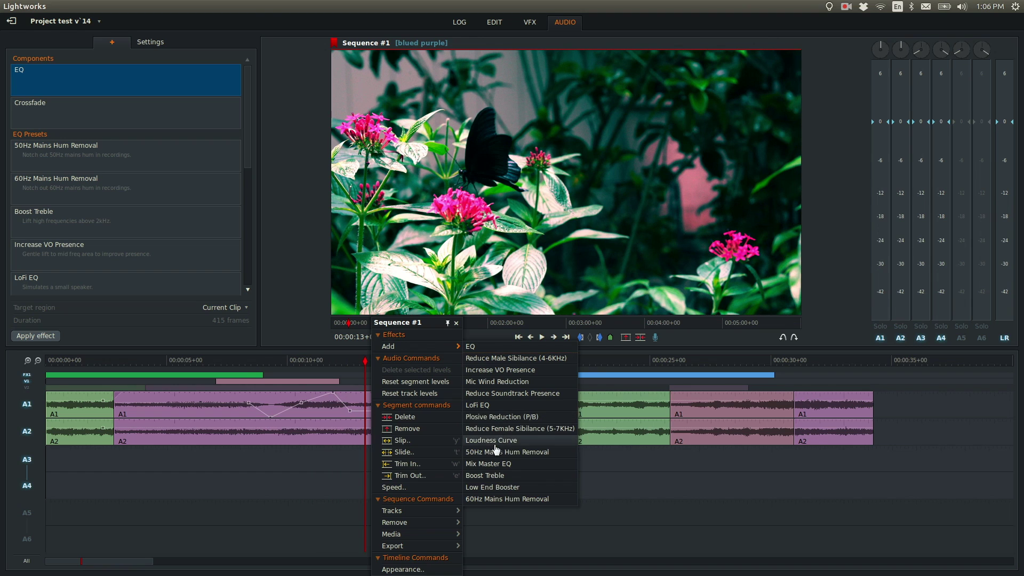
click(481, 349)
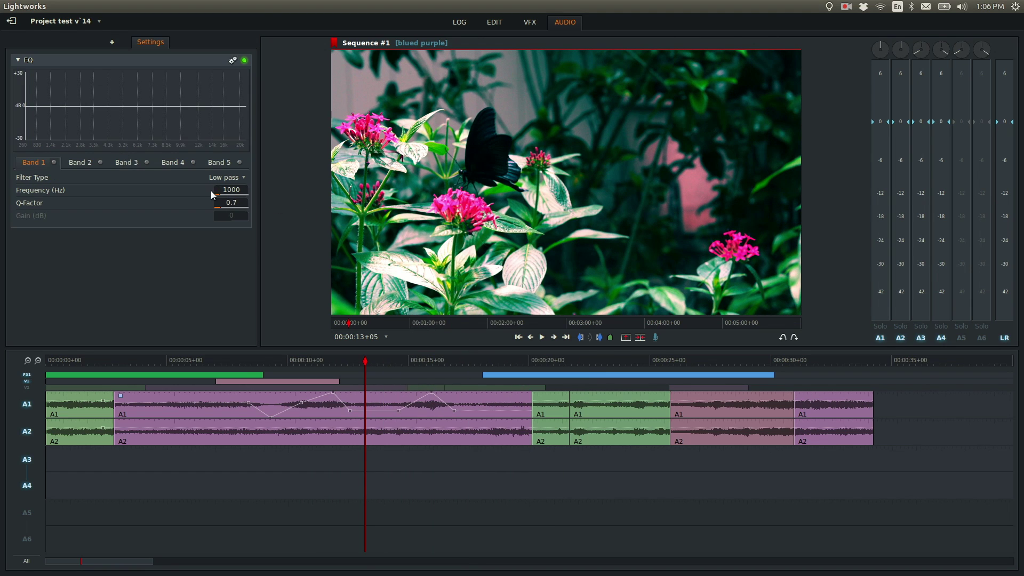
Enable EQ Band 1 as a low pass filter with a frequency of 4177 Hz and a Q-Factor of 10.
drag(218, 194, 238, 193)
click(54, 162)
drag(231, 204, 253, 211)
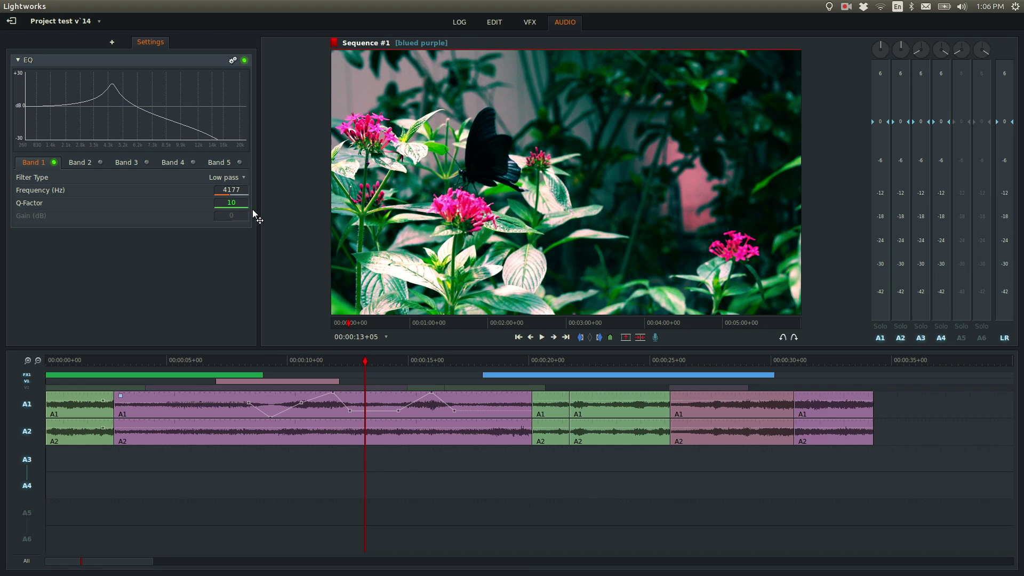
Play the sequence from 00:00:13+05 to check how the EQ and level changes affect A1.
drag(364, 361, 382, 366)
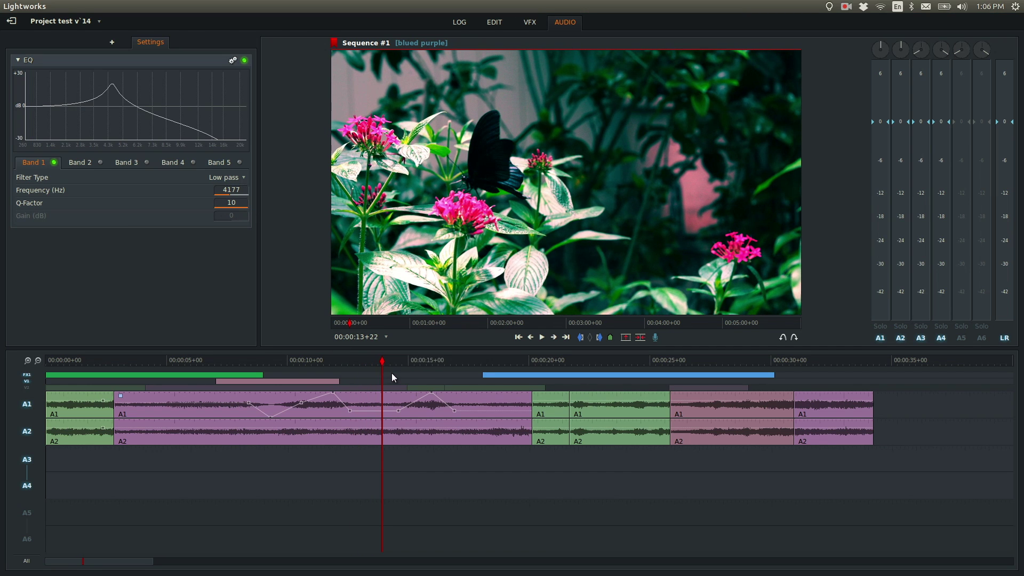
drag(381, 359, 365, 361)
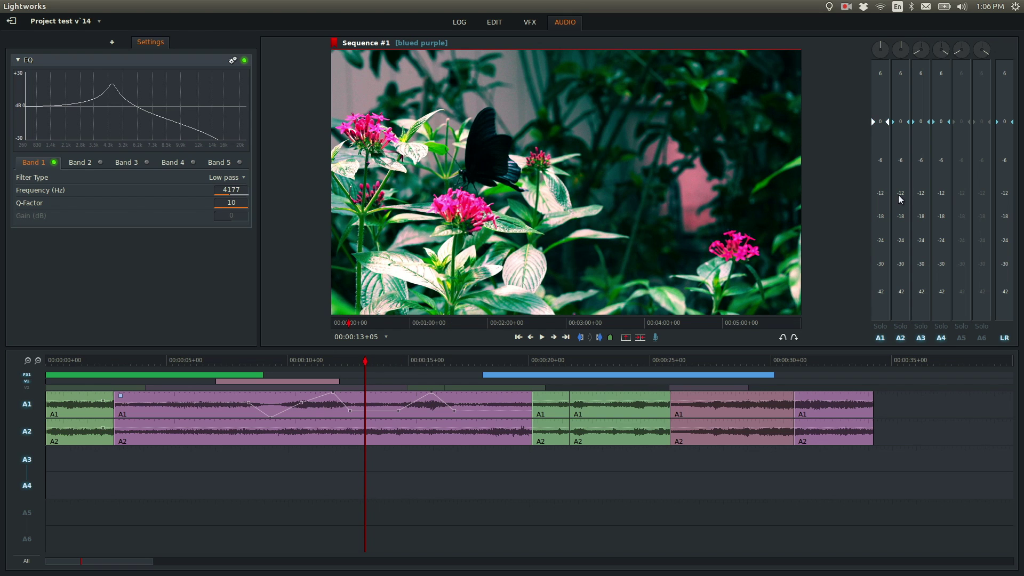
key(space)
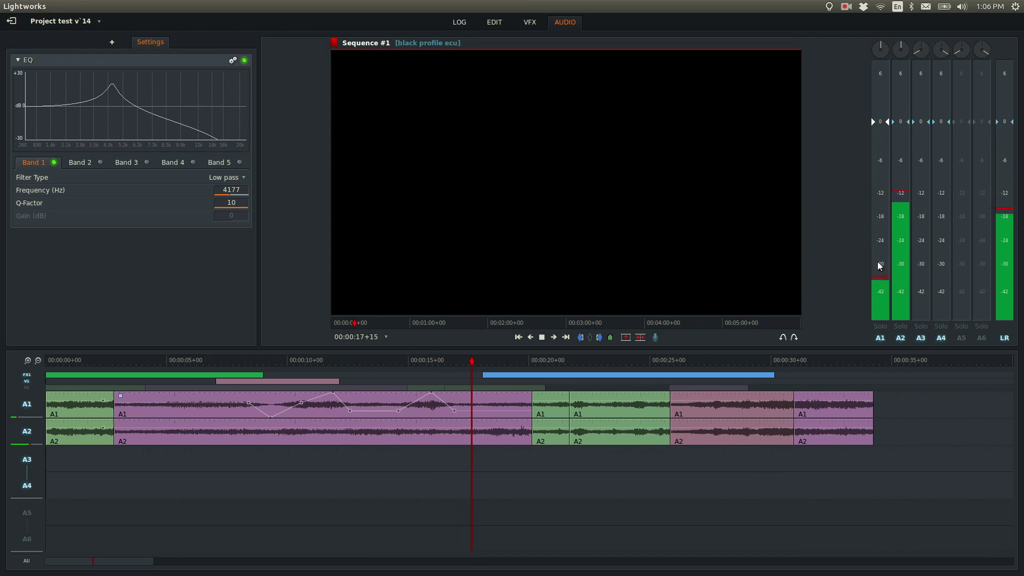
key(space)
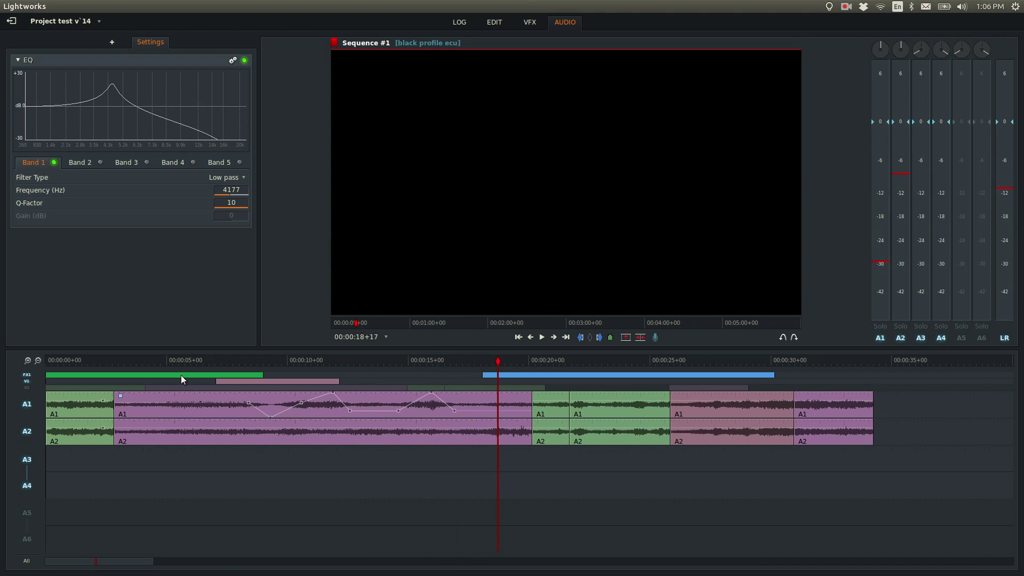
Play the sequence from about 00:00:06 and pan A1 and A2 to the left, ending with both panned right.
click(189, 359)
key(space)
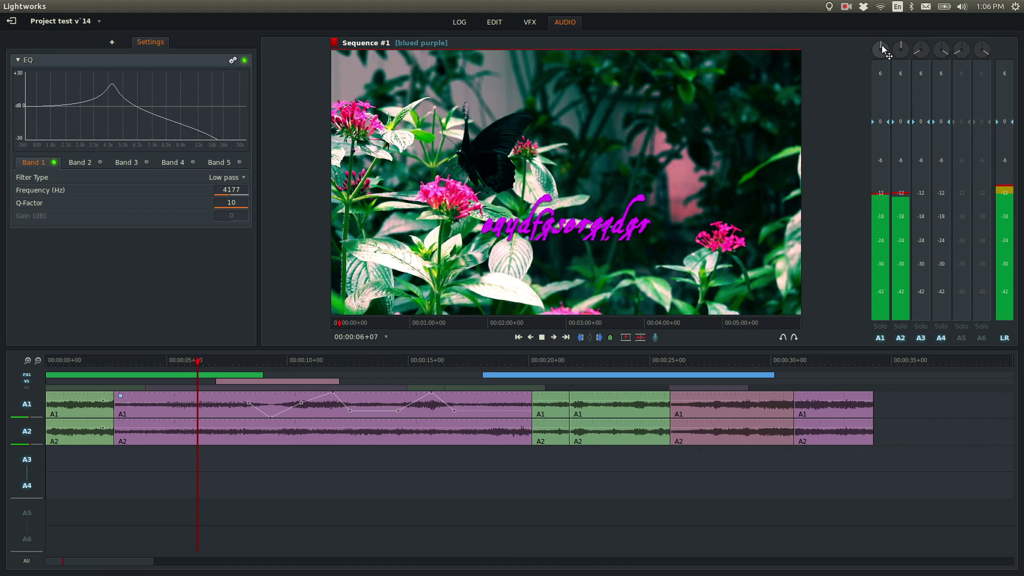
drag(880, 42, 874, 49)
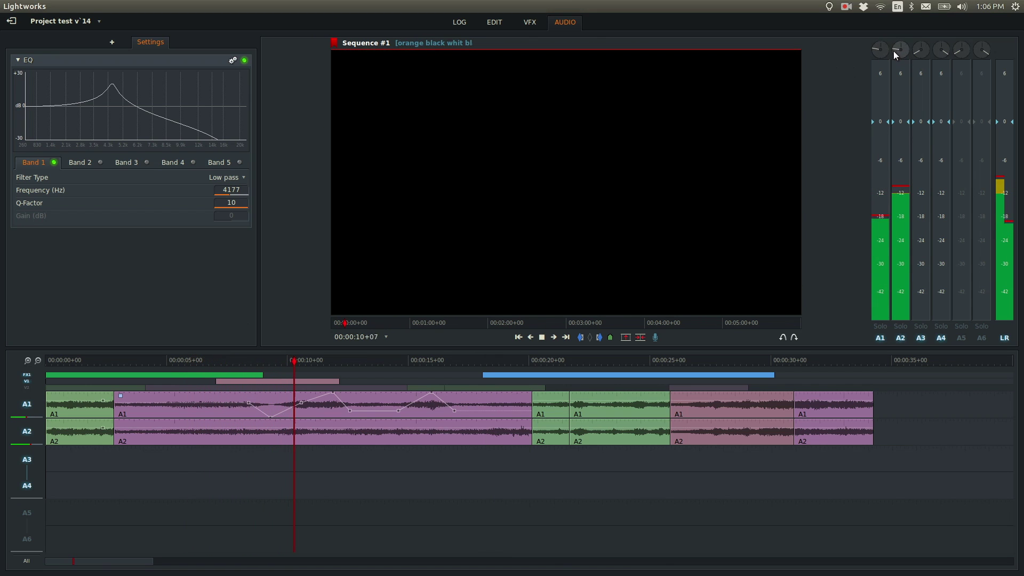
mouse_move(895, 48)
mouse_down()
mouse_move(910, 51)
mouse_move(891, 49)
mouse_up()
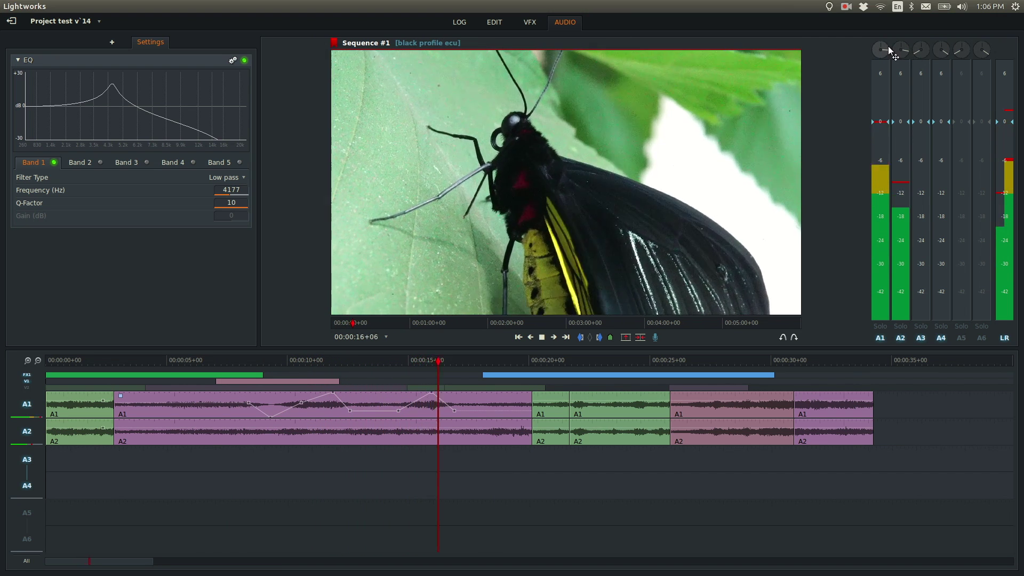
Switch tracks A1 and A2 off and back on in the mixer.
click(880, 338)
click(900, 338)
click(879, 338)
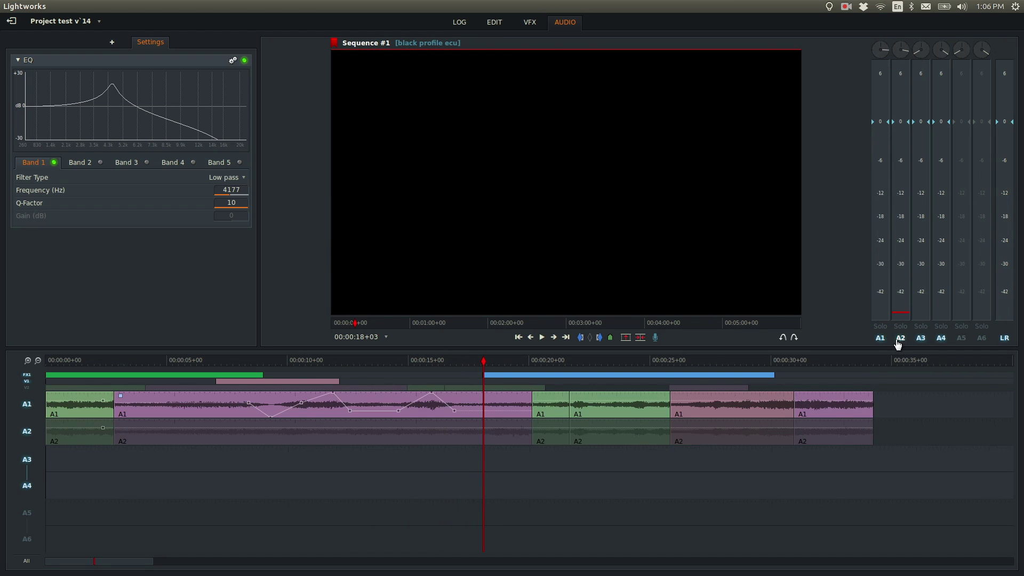
click(900, 338)
Lower the A2 fader to about -15 dB during playback, raise it to 6 dB, and stop playback.
key(space)
drag(892, 138, 897, 205)
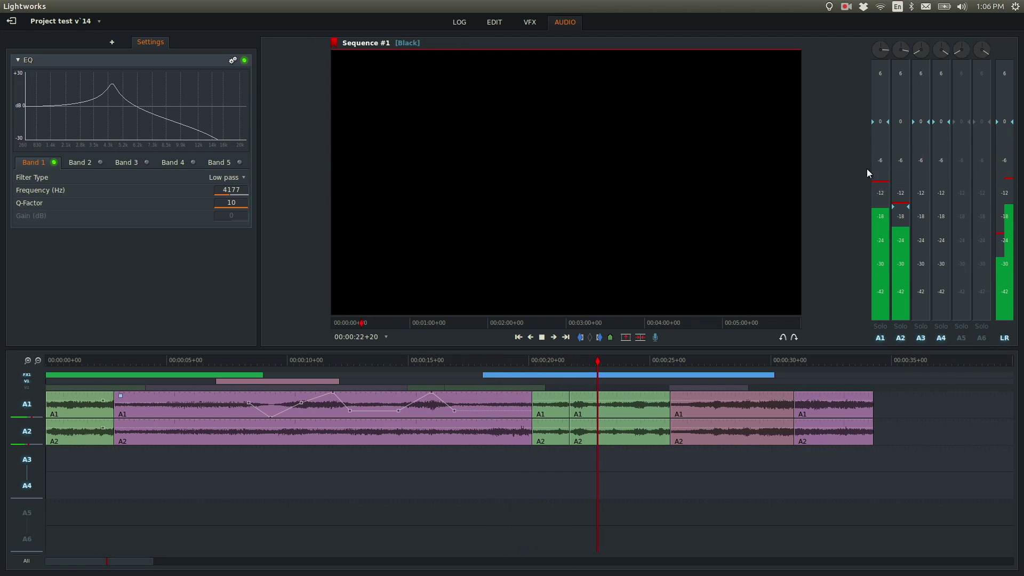
drag(897, 206, 887, 74)
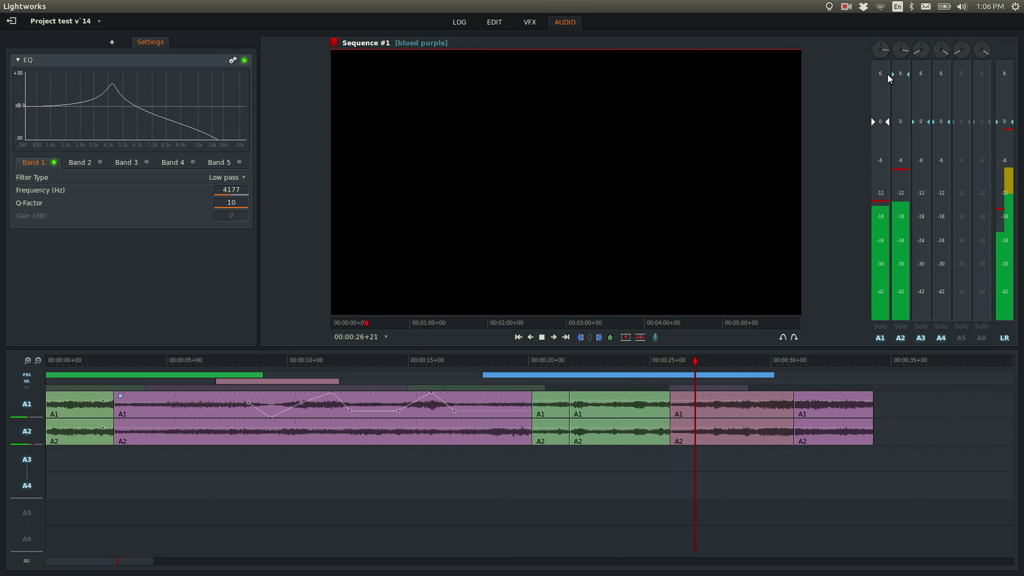
key(space)
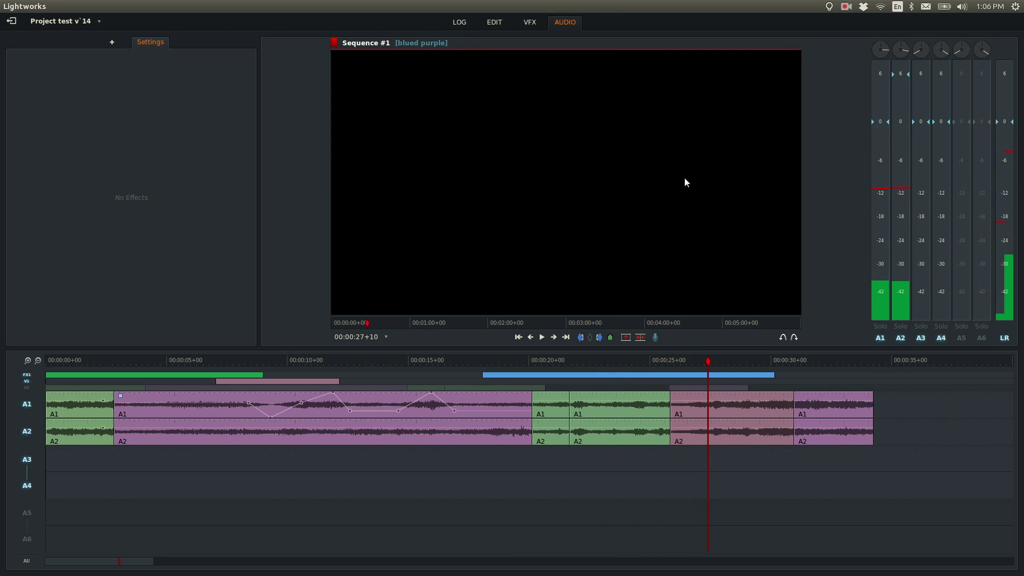
Park the playhead at 00:00:14+11 and look through the Log, Edit, VFX and Audio workspaces, ending in Edit.
click(452, 360)
drag(443, 361, 395, 364)
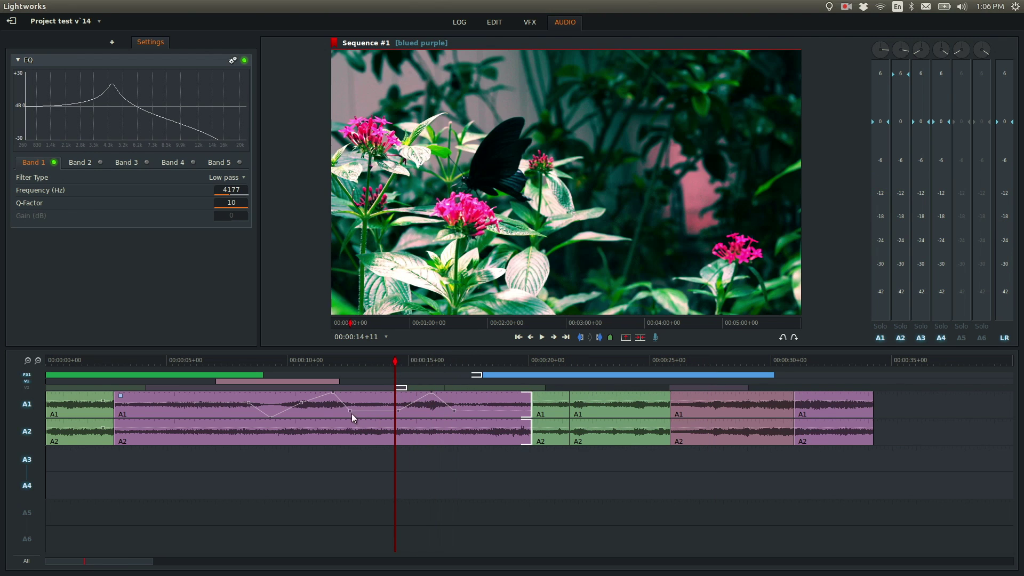
click(459, 22)
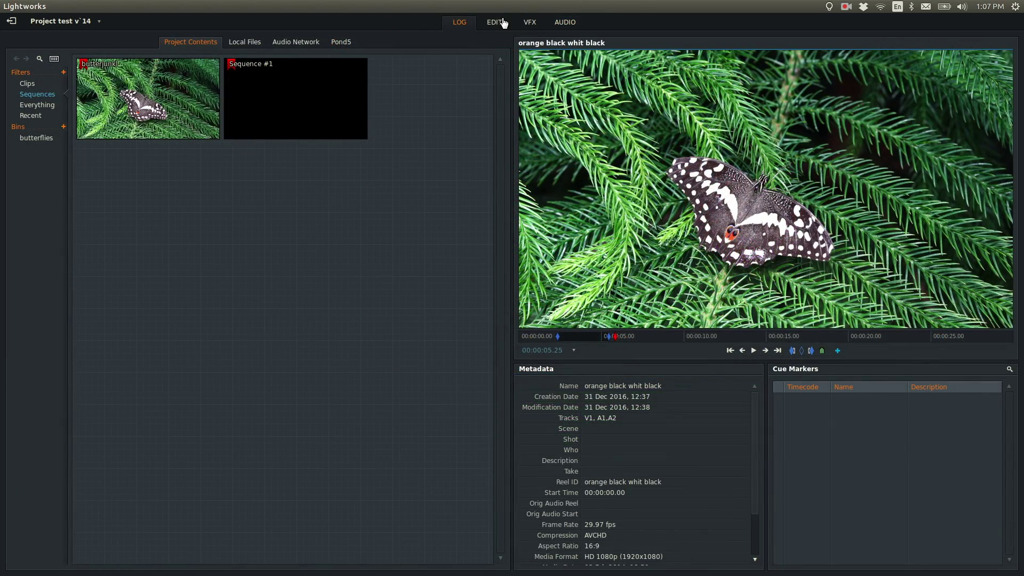
click(495, 22)
click(529, 22)
click(561, 22)
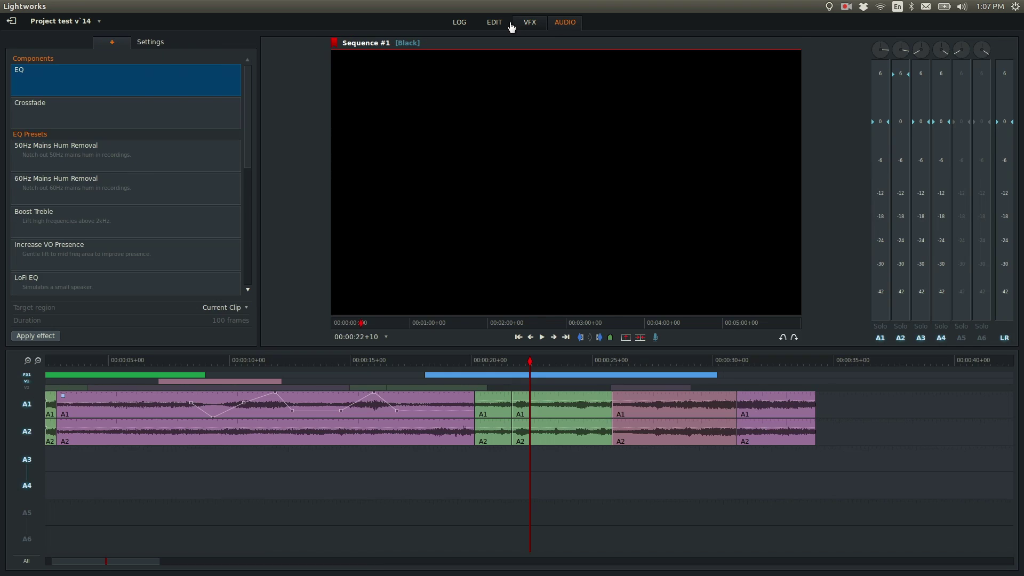
click(500, 25)
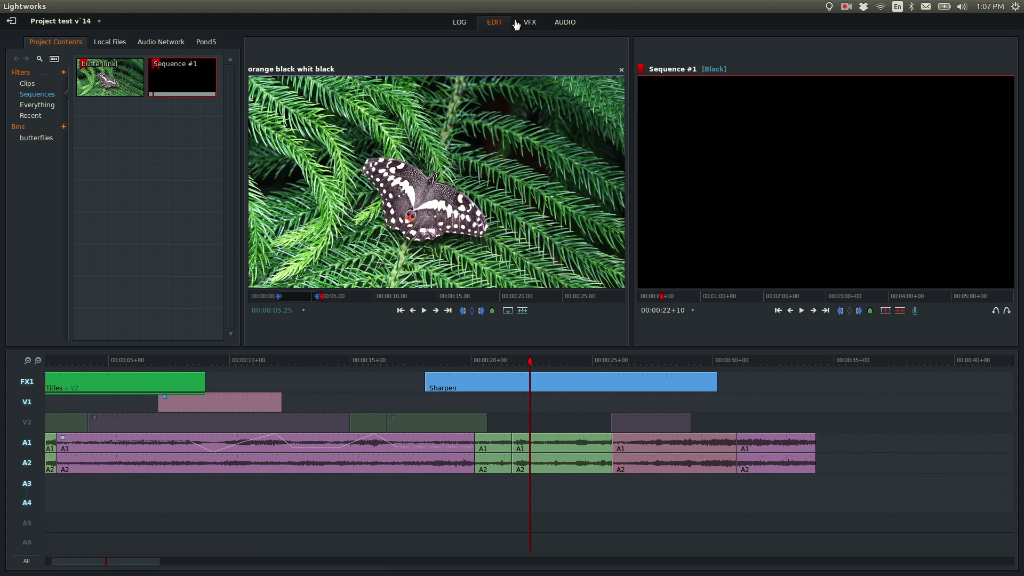
Review the project's Details, Video, Film, Media and Tasks settings, including the output format, and close them.
click(70, 22)
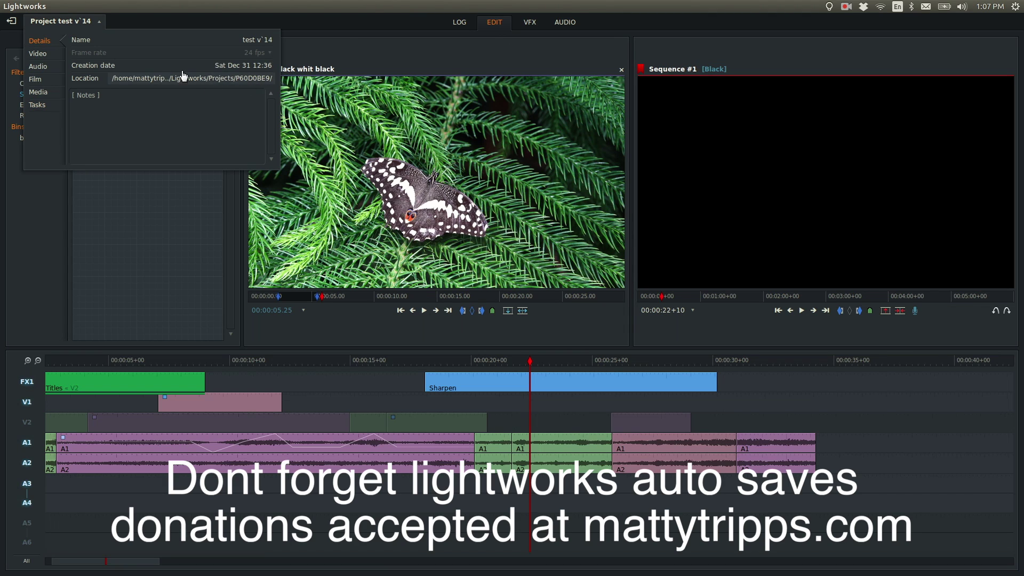
click(39, 53)
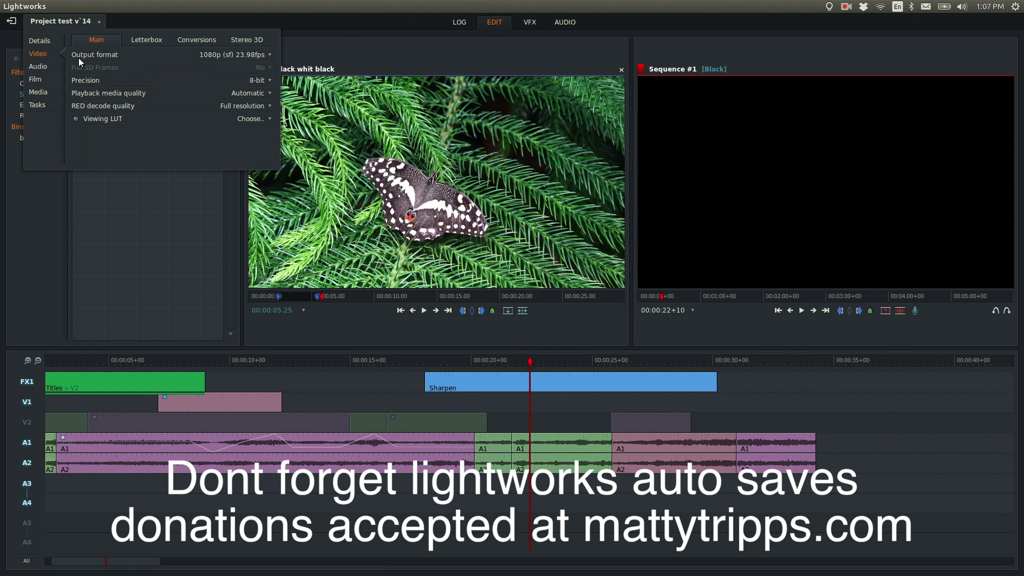
click(254, 59)
click(238, 57)
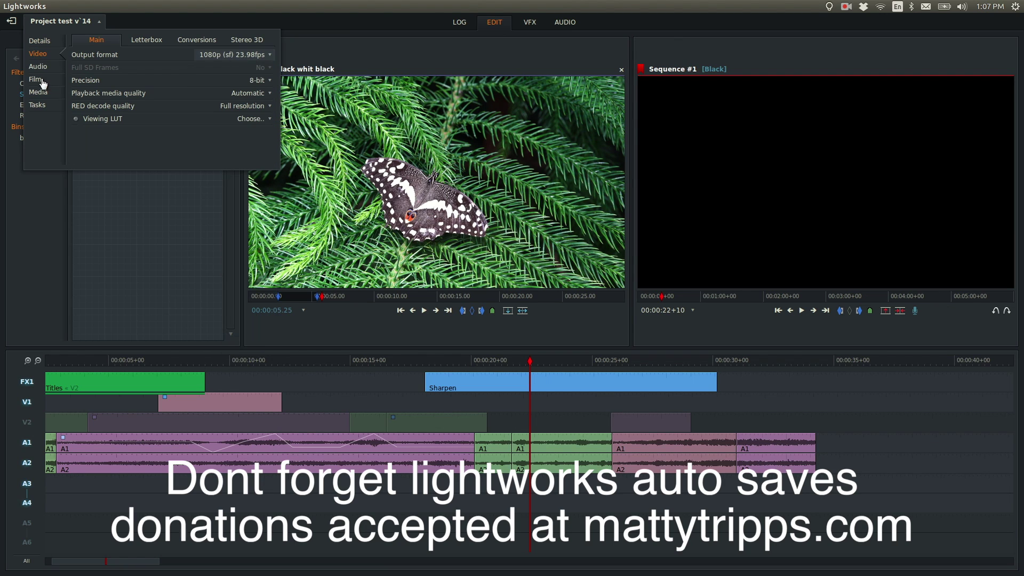
click(43, 80)
click(45, 95)
click(37, 104)
click(57, 23)
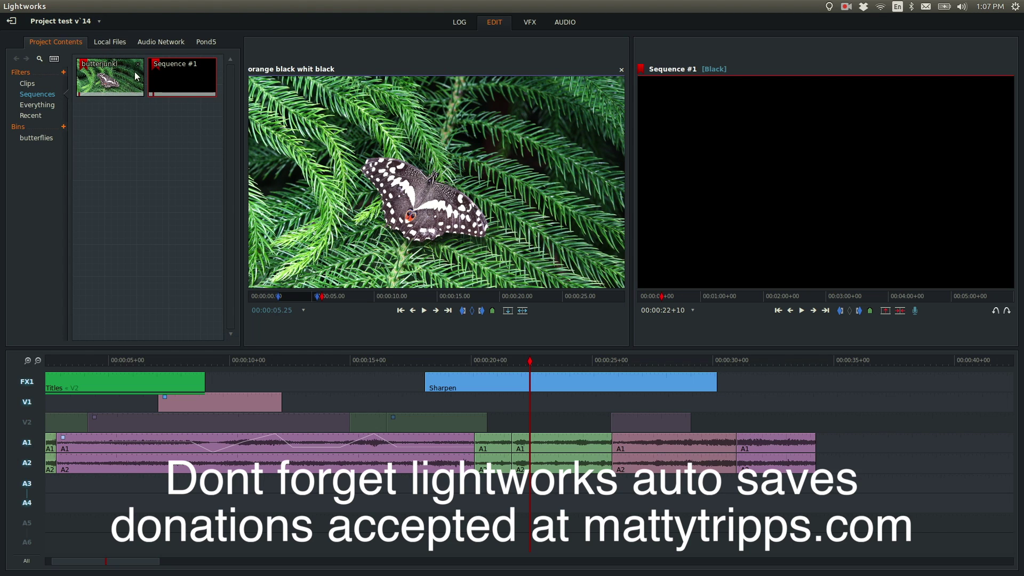
Exit and reopen the Test v 14 project in the editing view, and mark Sequence #1 from about 00:00:01 to 00:01:26+23.
click(11, 23)
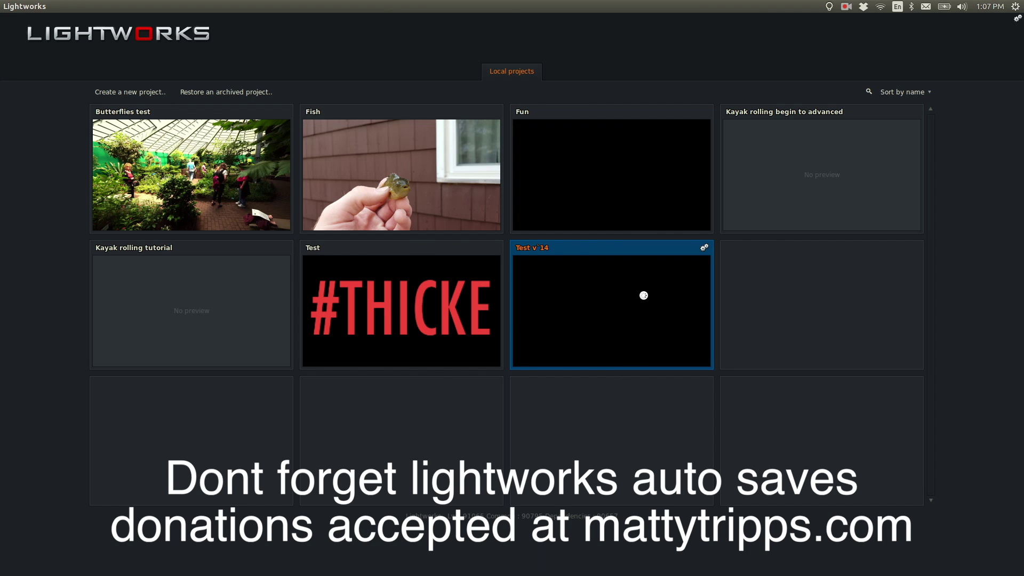
click(643, 294)
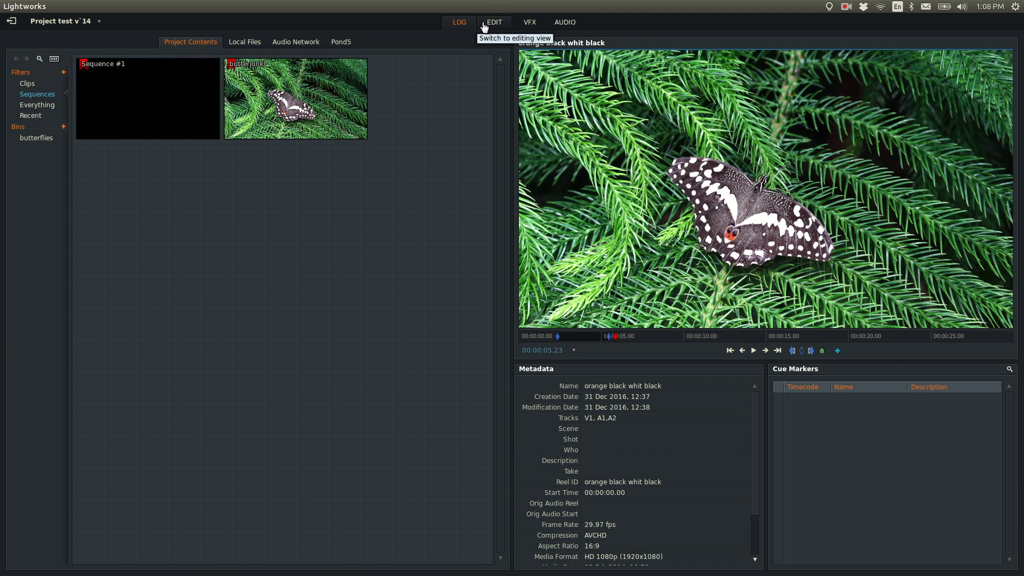
click(494, 22)
drag(181, 360, 56, 363)
drag(613, 362, 746, 360)
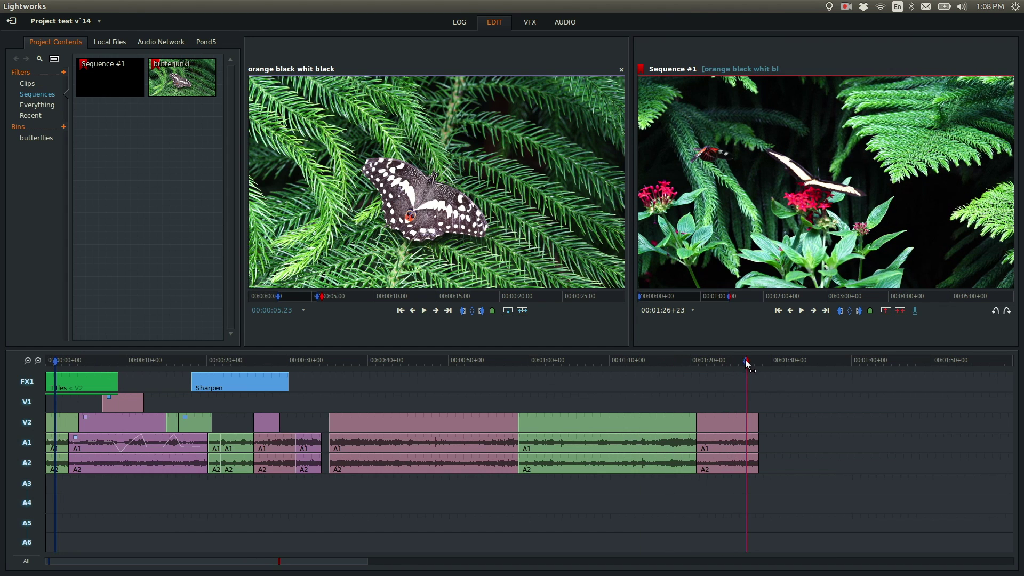
Prepare a YouTube export of Sequence #1 named xdgzxdrg, check its destination folder, and close the export without starting it.
right_click(525, 361)
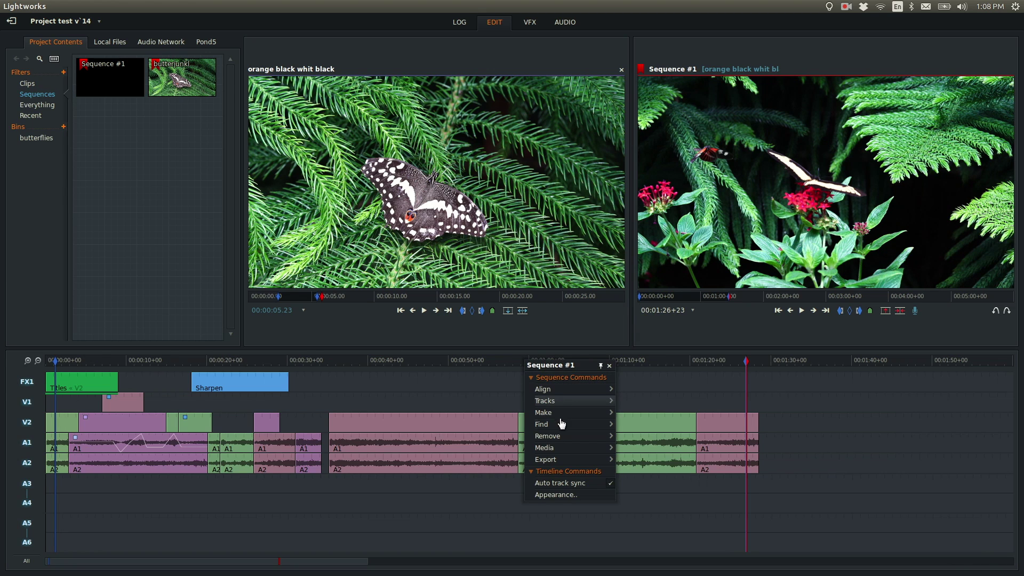
mouse_move(563, 462)
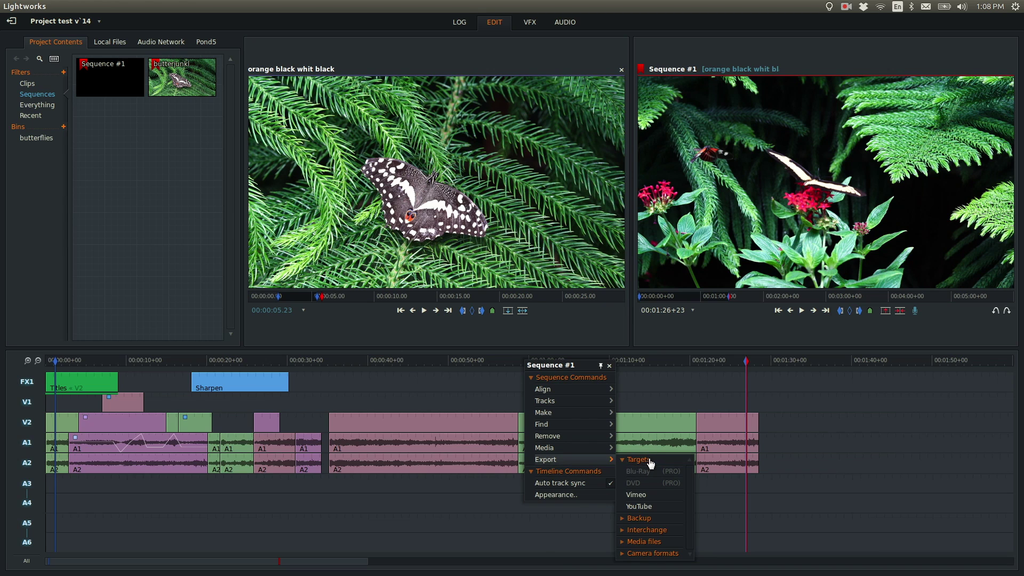
click(647, 510)
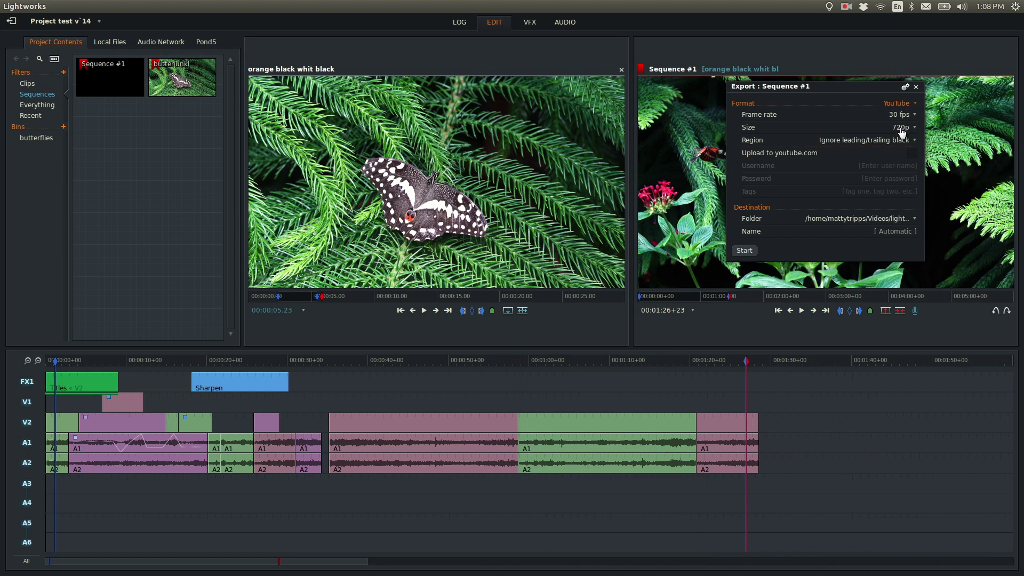
click(880, 222)
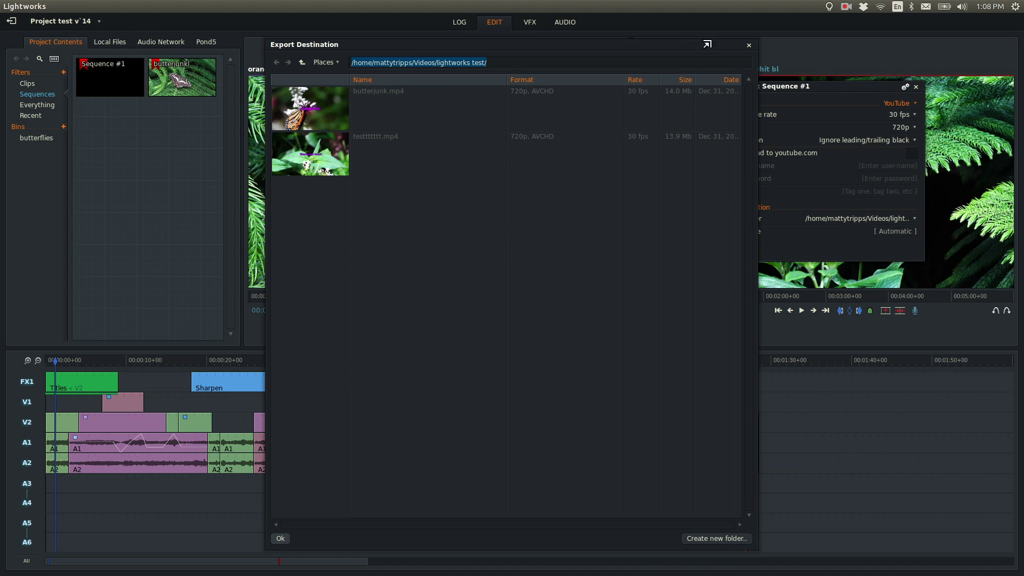
click(750, 50)
text(xdgzxdrg)
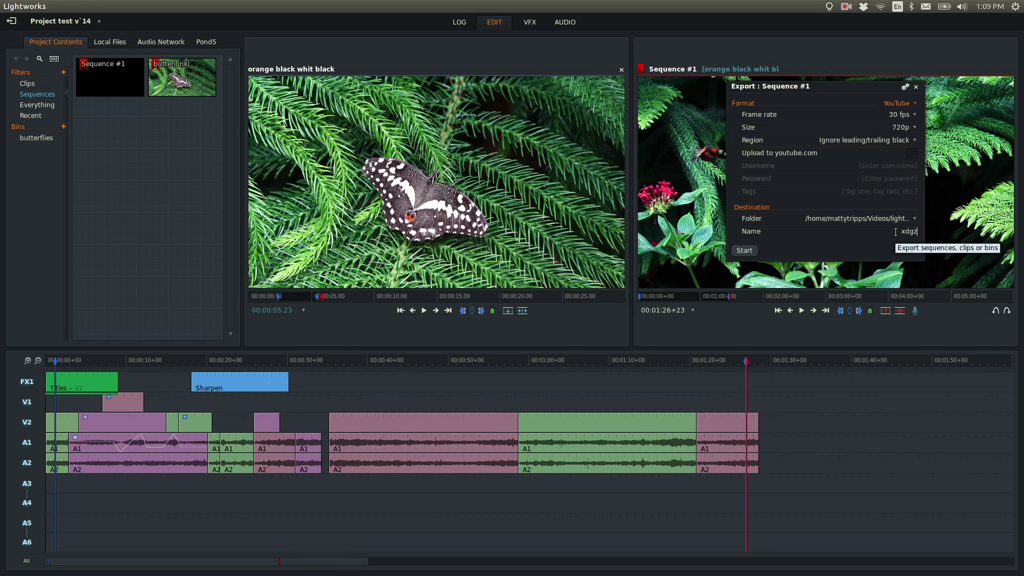
click(916, 86)
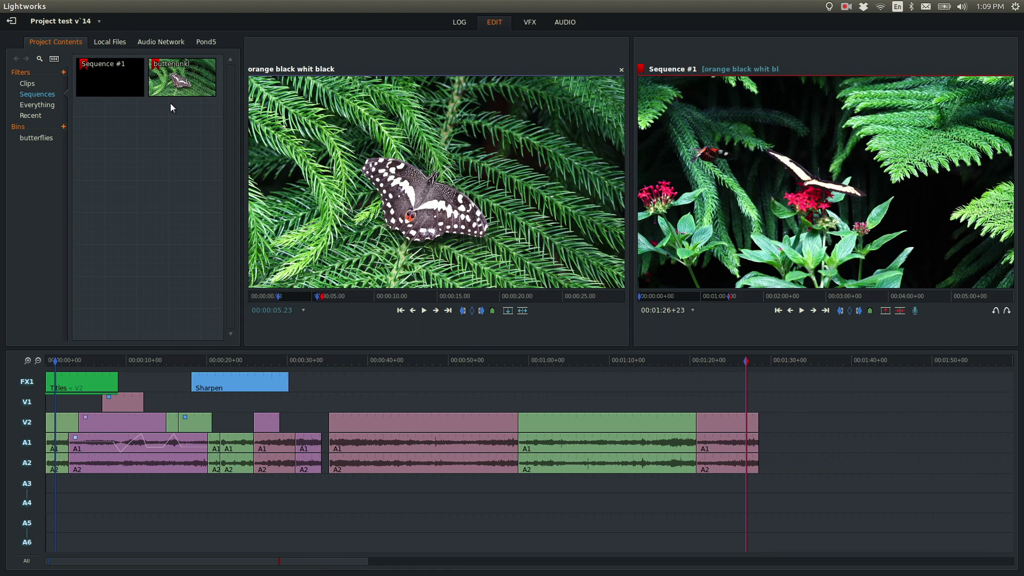